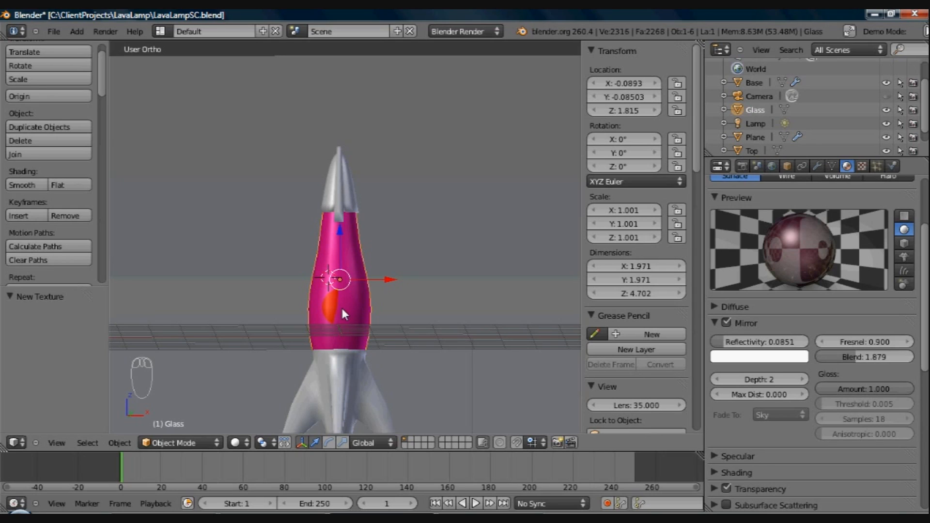
Place the 3D cursor at the lower centre of the glass, aligning it in both the front and right views
{"action": "left_click", "coordinate": [340, 316]}
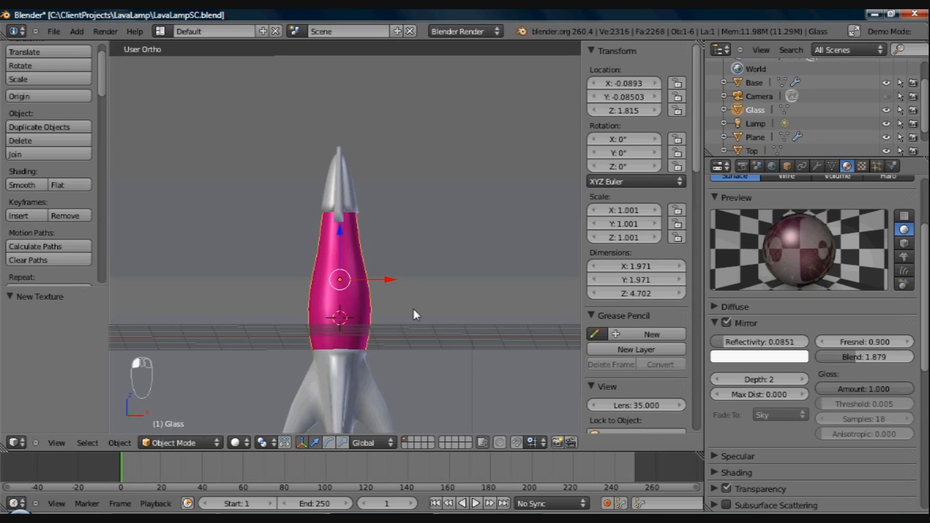
{"action": "middle_click_drag", "start_coordinate": [415, 318], "coordinate": [350, 287]}
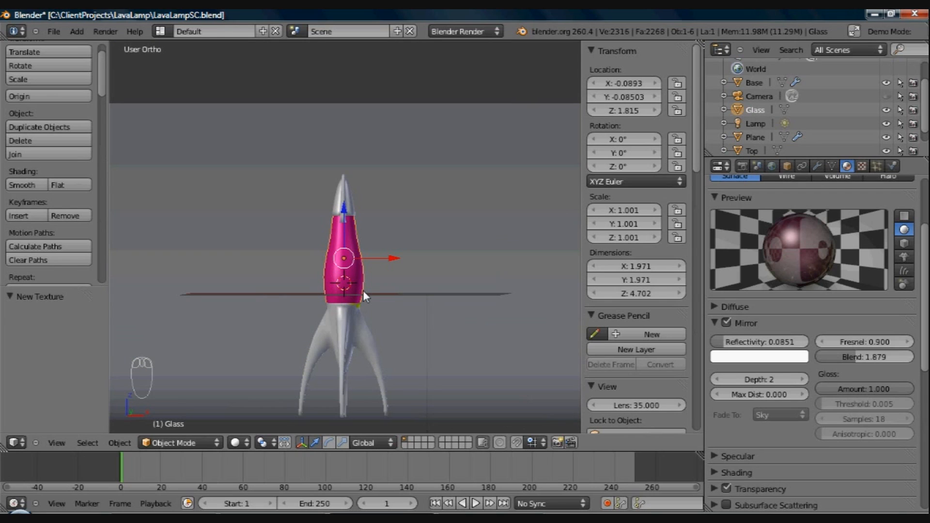
{"action": "key", "text": "KP_3"}
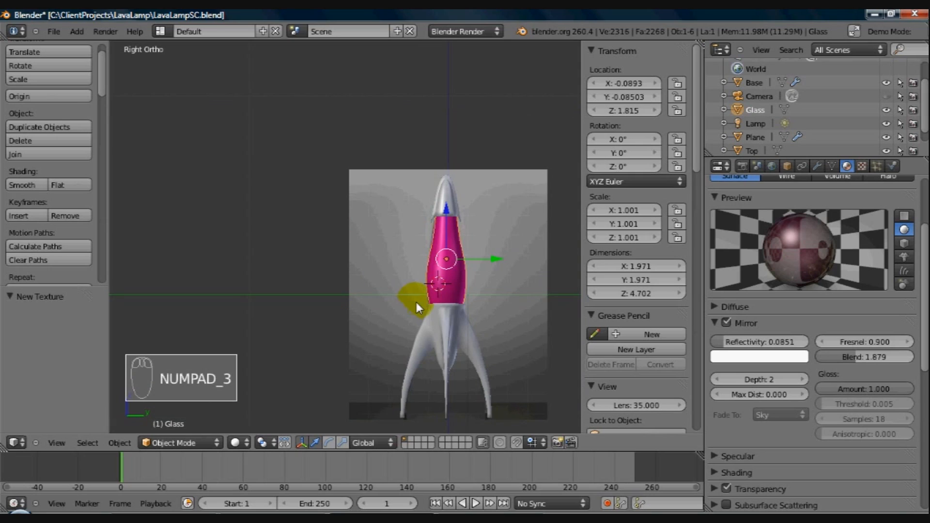
{"action": "left_click", "coordinate": [445, 296]}
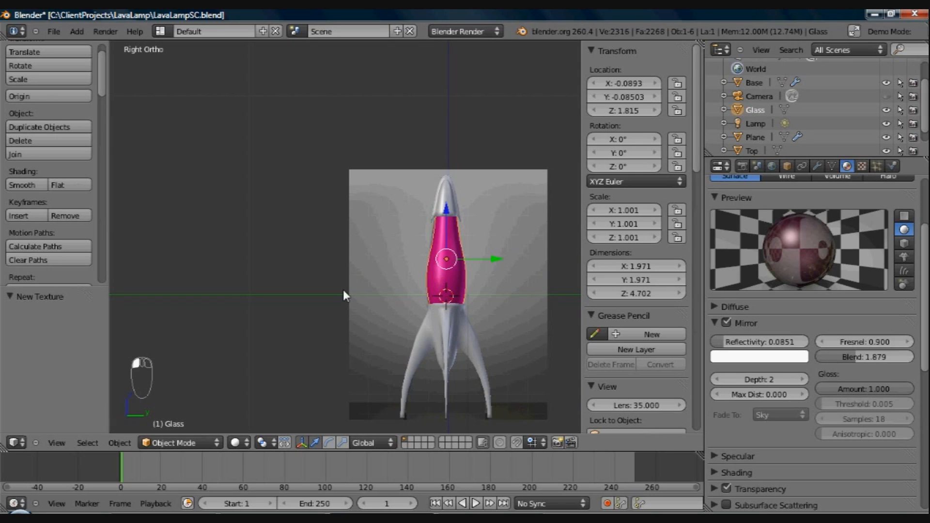
{"action": "key", "text": "KP_1"}
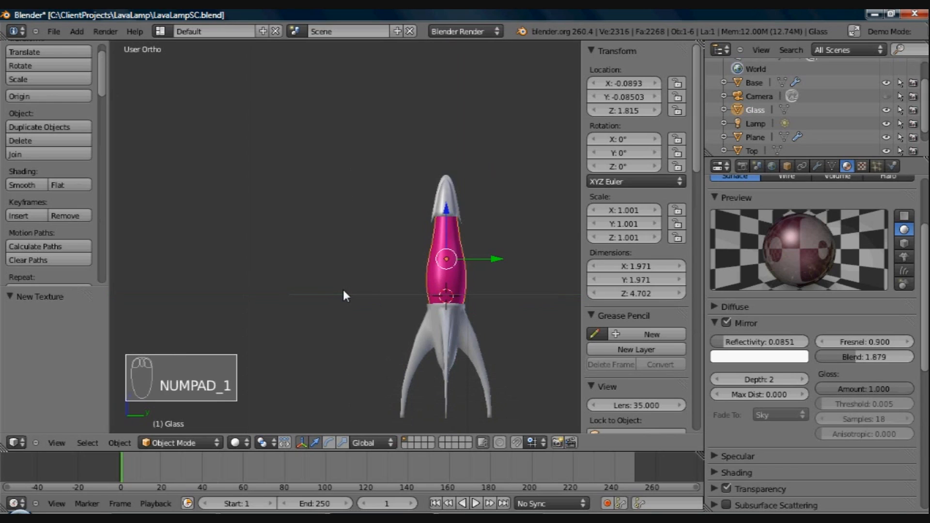
Examine the lower glass section and its joint with the base from several angles
{"action": "middle_click_drag", "start_coordinate": [341, 290], "coordinate": [367, 263], "text": "shift"}
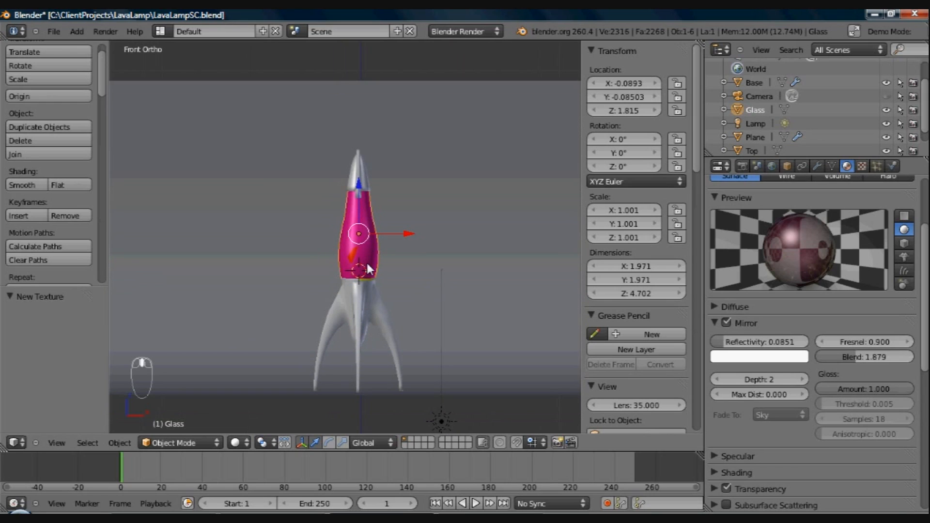
{"action": "scroll", "coordinate": [361, 332], "scroll_direction": "up", "scroll_amount": 2}
{"action": "scroll", "coordinate": [362, 350], "scroll_direction": "up", "scroll_amount": 1}
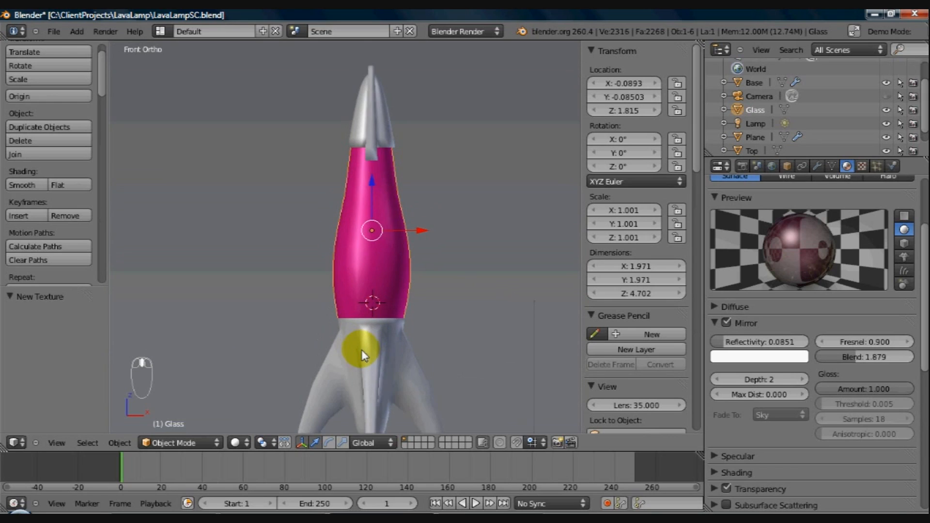
{"action": "middle_click_drag", "start_coordinate": [362, 350], "coordinate": [362, 356]}
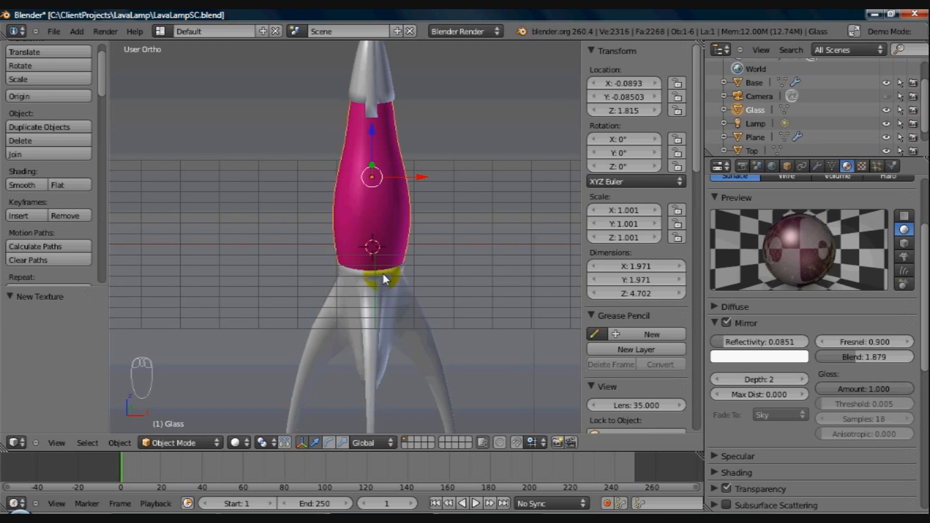
{"action": "middle_click_drag", "start_coordinate": [383, 273], "coordinate": [339, 184]}
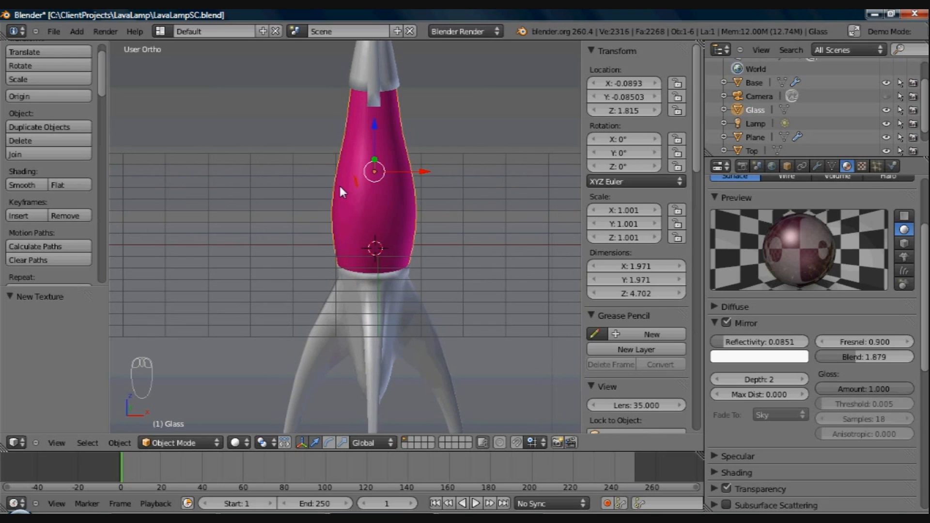
{"action": "middle_click_drag", "start_coordinate": [389, 267], "coordinate": [386, 287]}
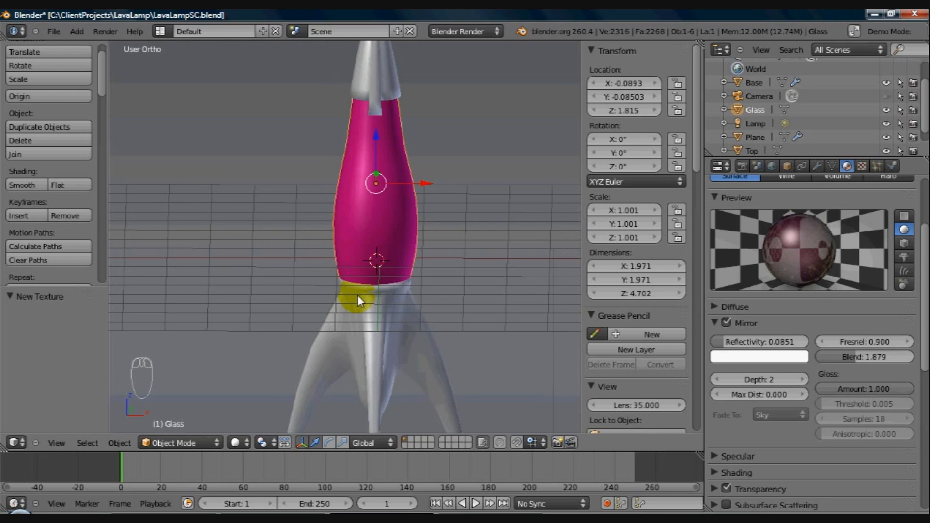
{"action": "mouse_move", "coordinate": [357, 295]}
{"action": "middle_mouse_down"}
{"action": "mouse_move", "coordinate": [385, 293]}
{"action": "mouse_move", "coordinate": [363, 279]}
{"action": "middle_mouse_up"}
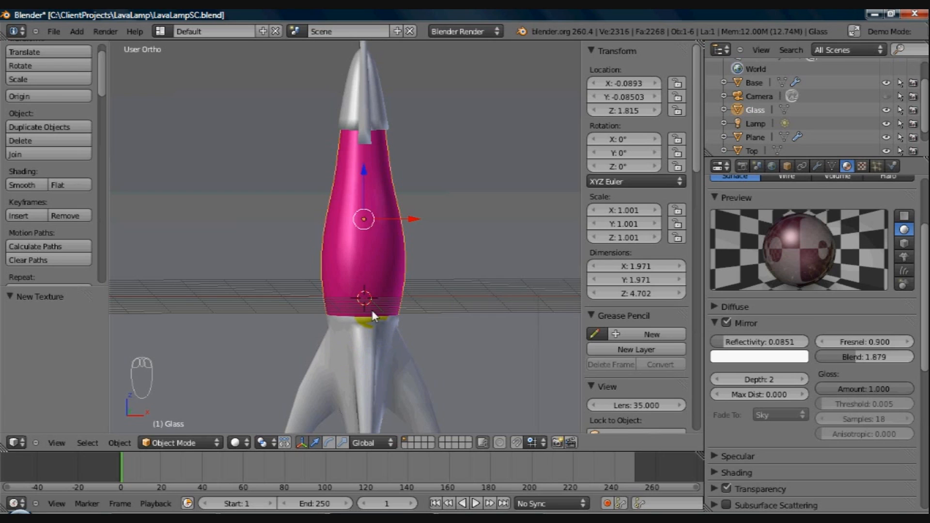
{"action": "middle_click_drag", "start_coordinate": [365, 325], "coordinate": [343, 320]}
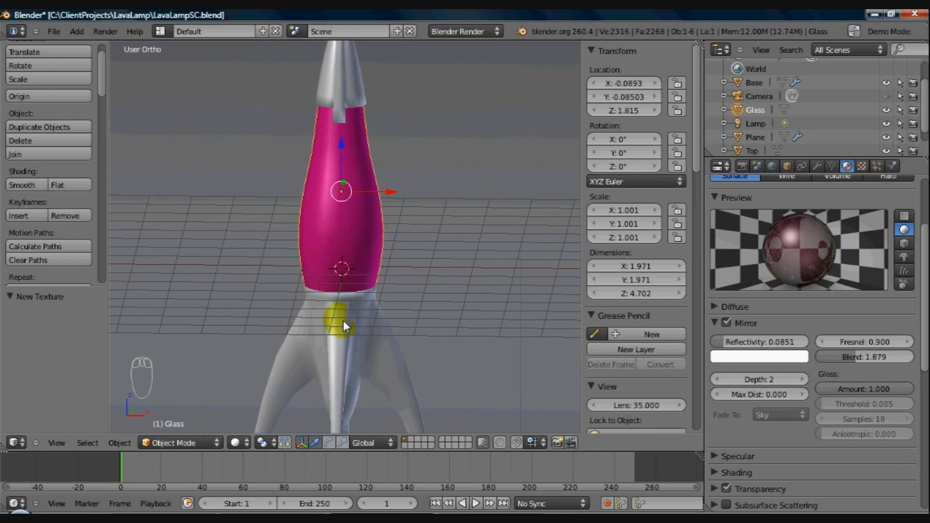
{"action": "middle_click_drag", "start_coordinate": [345, 318], "coordinate": [309, 326]}
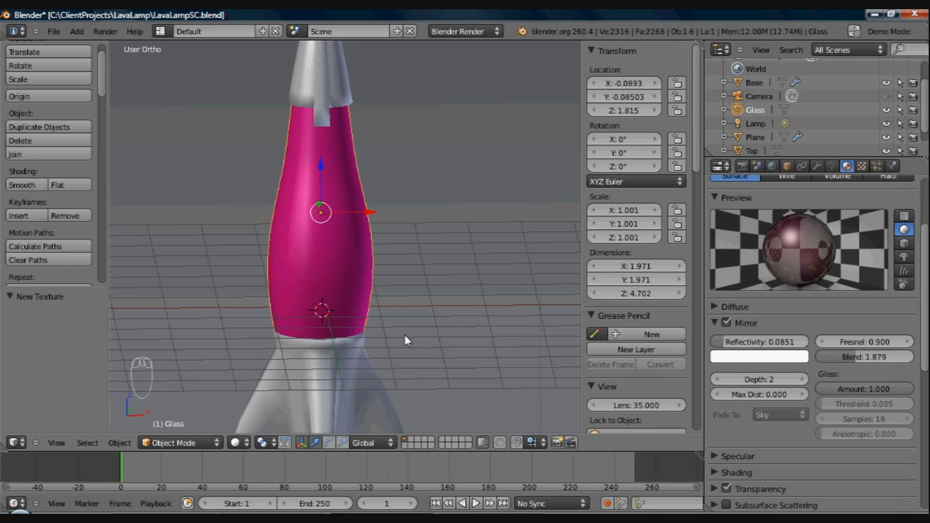
Add an Area lamp at the 3D cursor and hide the Glass object in the viewport
{"action": "key", "text": "shift+a"}
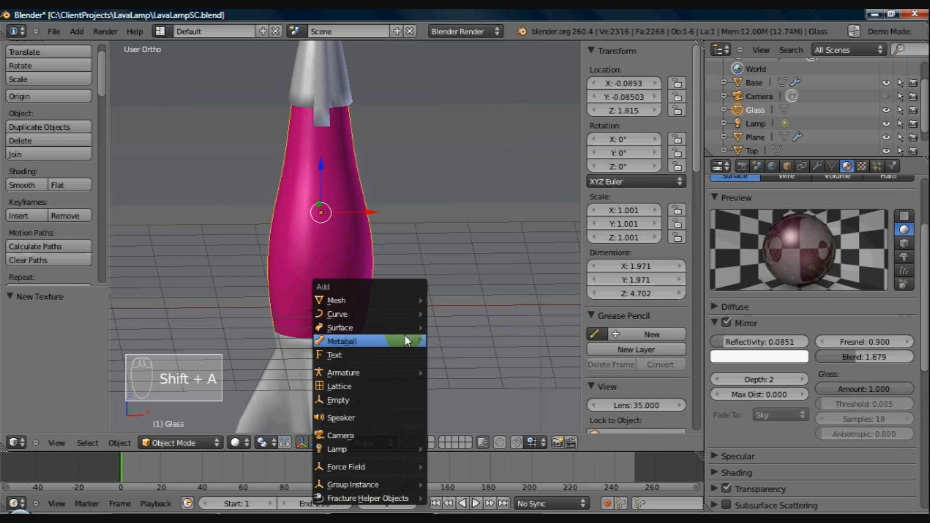
{"action": "mouse_move", "coordinate": [405, 341]}
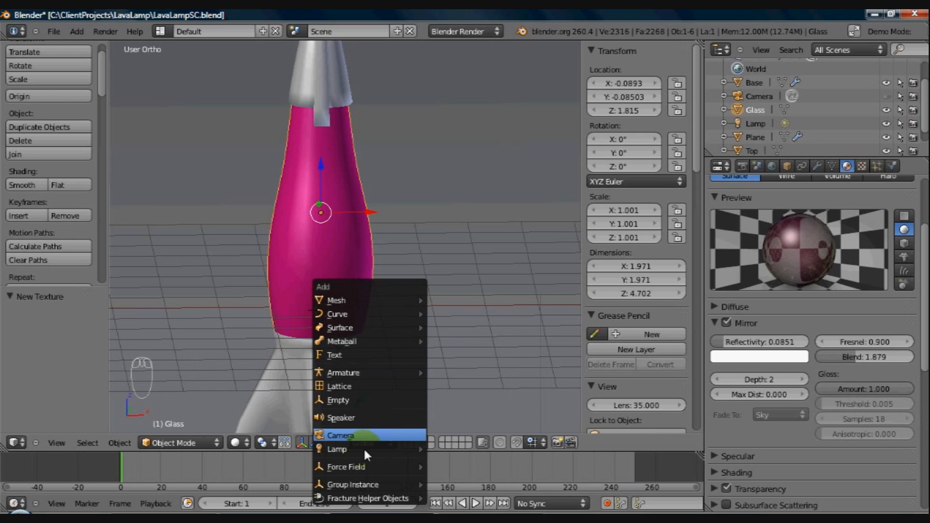
{"action": "mouse_move", "coordinate": [364, 450]}
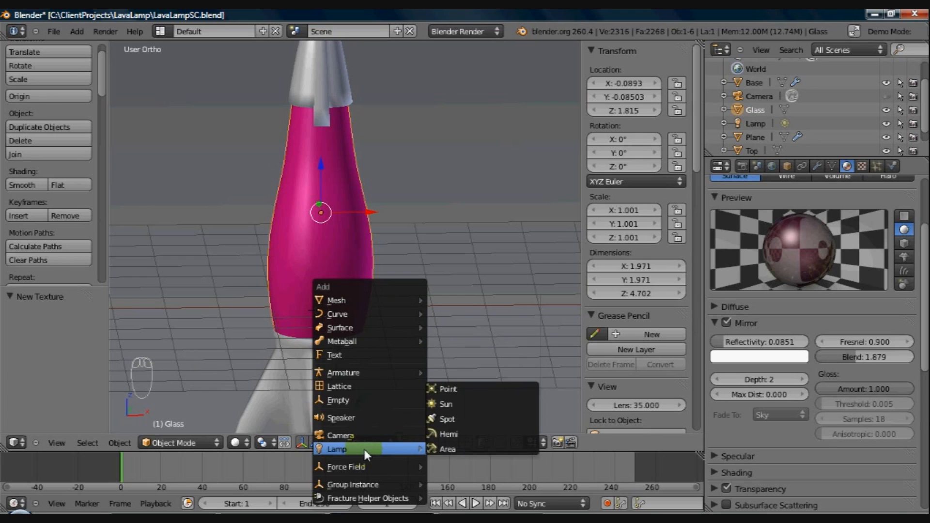
{"action": "left_click", "coordinate": [443, 448]}
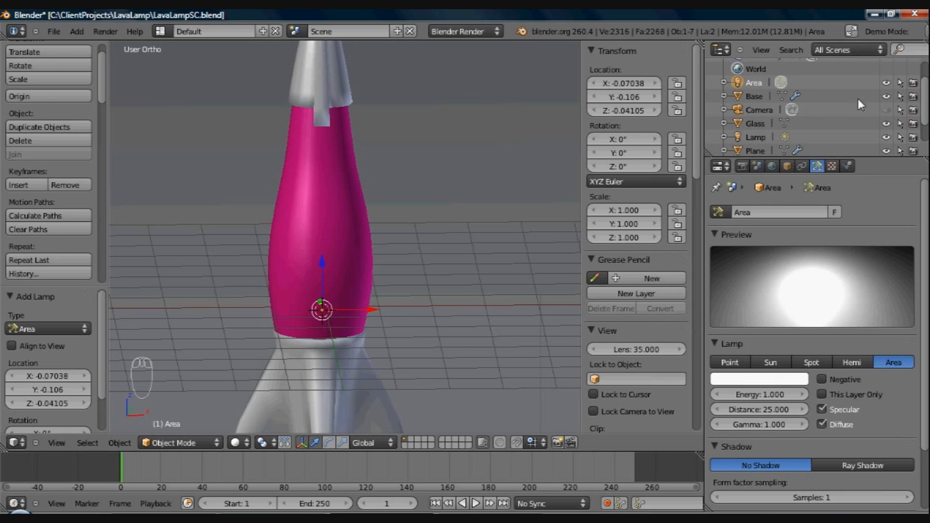
{"action": "left_click", "coordinate": [887, 124]}
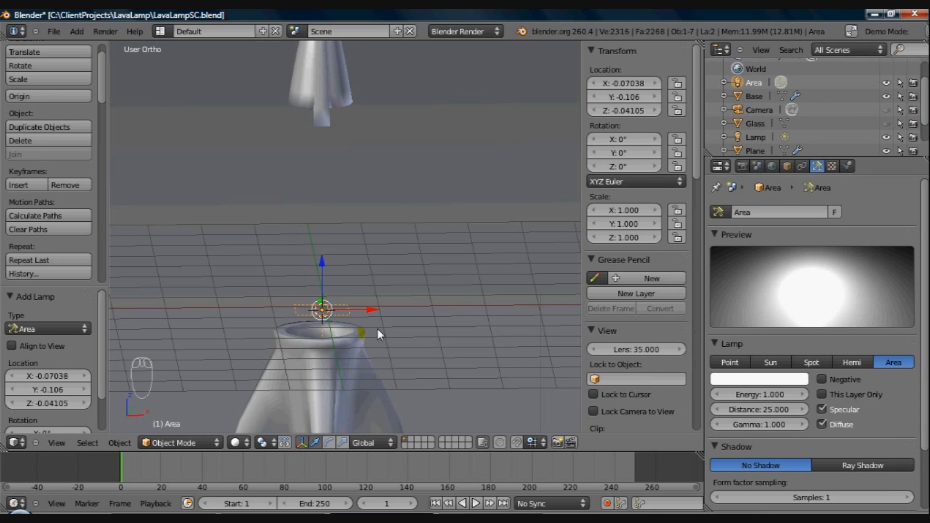
Rotate the area lamp 180° in the front view so it points up towards the top cap
{"action": "mouse_move", "coordinate": [412, 344]}
{"action": "middle_mouse_down"}
{"action": "mouse_move", "coordinate": [403, 339]}
{"action": "mouse_move", "coordinate": [421, 345]}
{"action": "middle_mouse_up"}
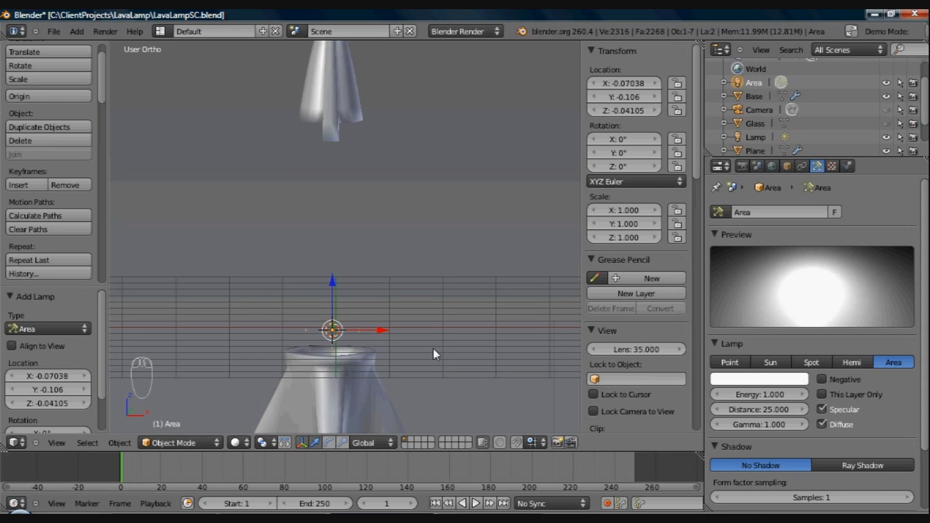
{"action": "key", "text": "KP_1"}
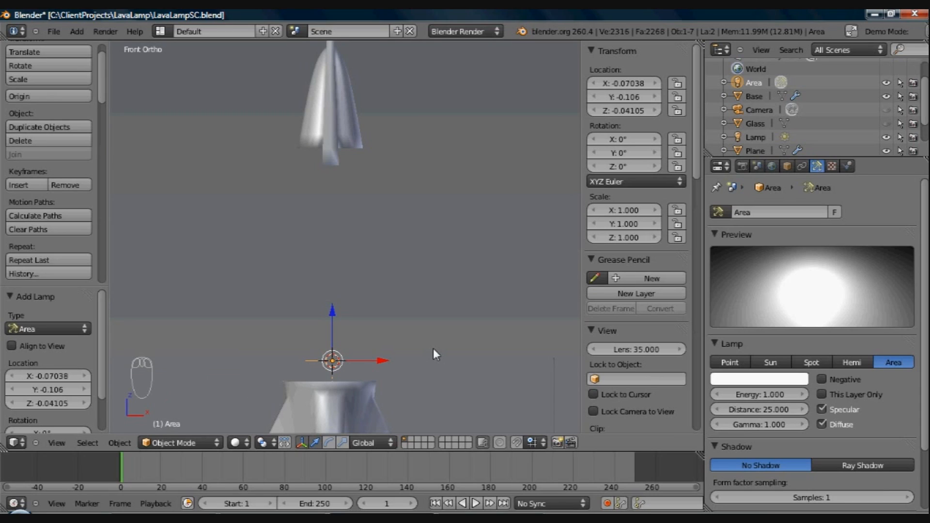
{"action": "key", "text": "r"}
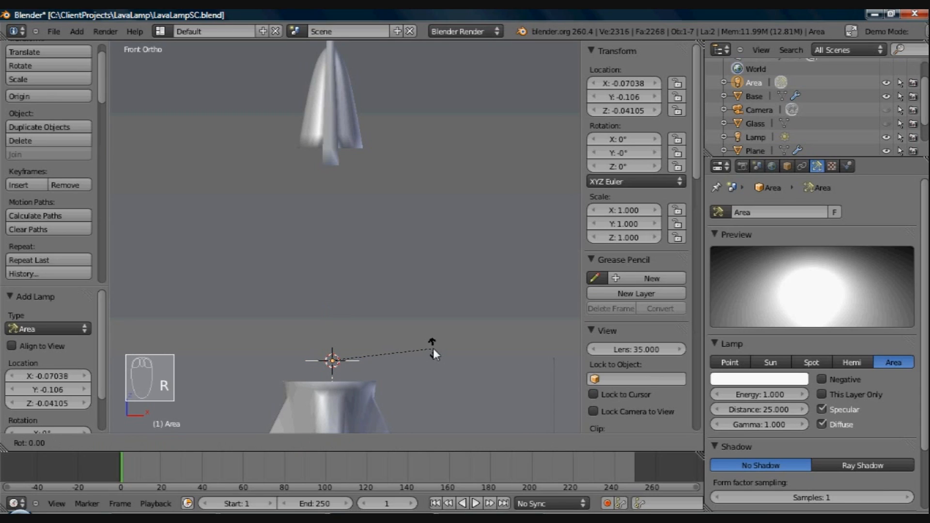
{"action": "type", "text": "180"}
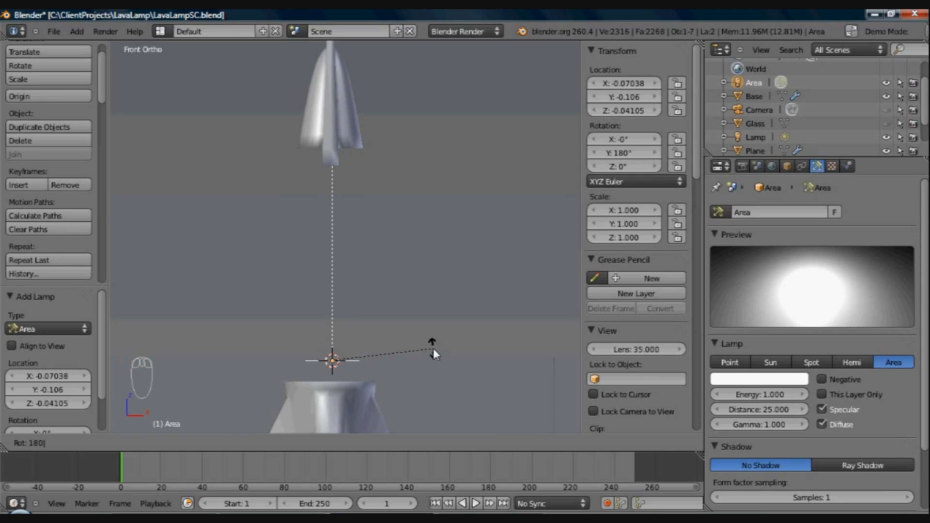
{"action": "key", "text": "Return"}
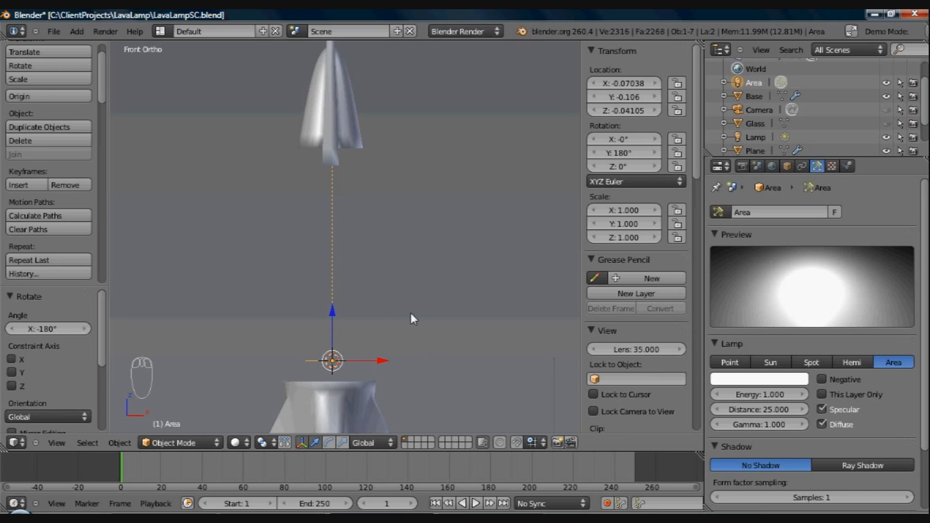
Reduce the area lamp's falloff distance to 5.980 so its beam reaches about the bottom of the top cap
{"action": "middle_click_drag", "start_coordinate": [404, 300], "coordinate": [405, 241]}
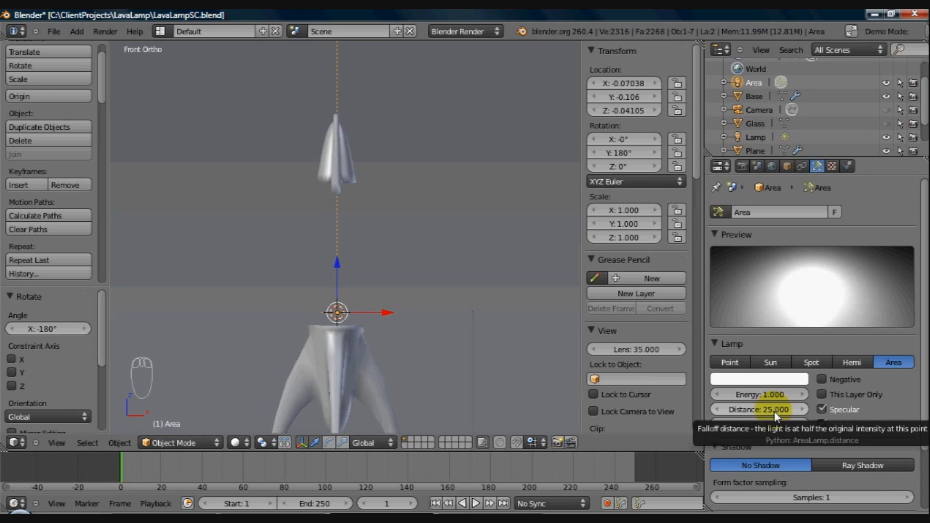
{"action": "left_click_drag", "start_coordinate": [774, 411], "coordinate": [717, 410]}
{"action": "left_click_drag", "start_coordinate": [448, 406], "coordinate": [412, 251]}
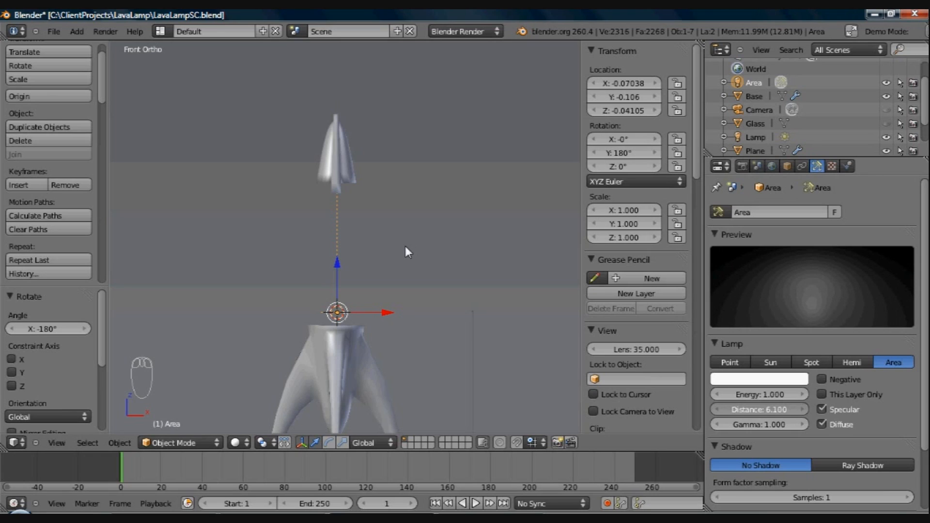
{"action": "left_click_drag", "start_coordinate": [405, 246], "coordinate": [410, 247]}
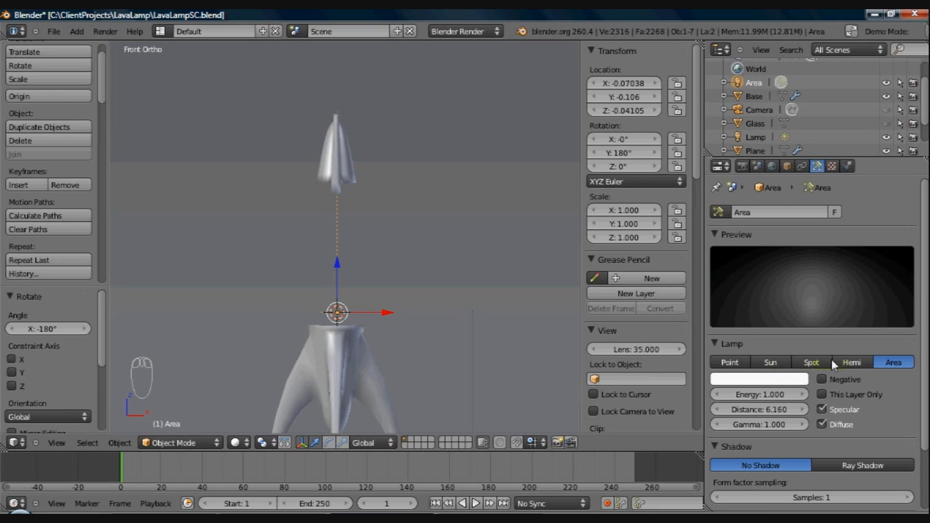
{"action": "mouse_move", "coordinate": [784, 411]}
{"action": "left_mouse_down"}
{"action": "mouse_move", "coordinate": [772, 411]}
{"action": "mouse_move", "coordinate": [786, 409]}
{"action": "left_mouse_up"}
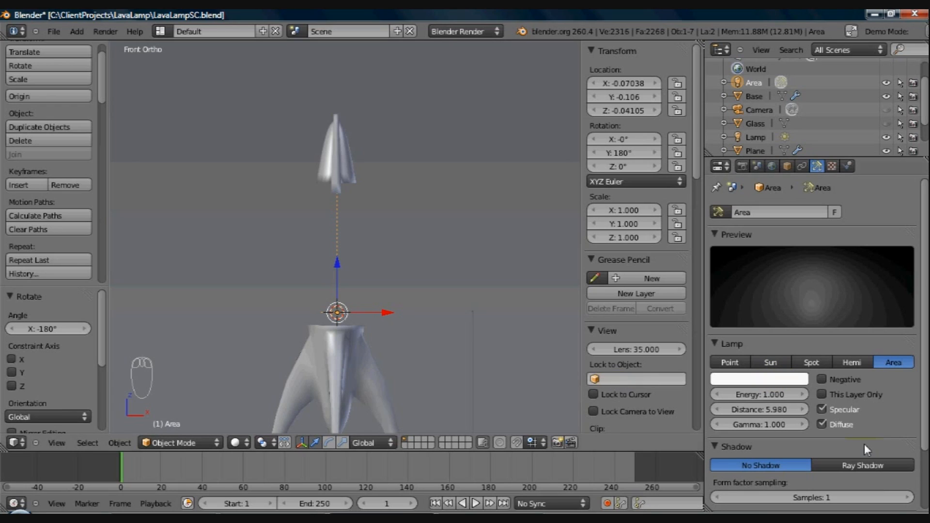
Enable Ray Shadow for the area lamp and look over its sampling and area shape settings
{"action": "left_click", "coordinate": [859, 464]}
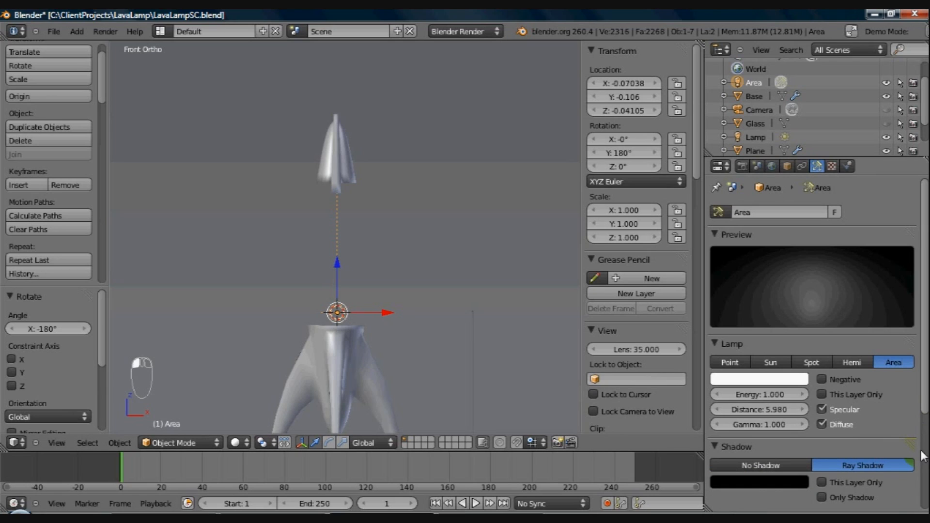
{"action": "scroll", "coordinate": [925, 421], "scroll_direction": "down", "scroll_amount": 5}
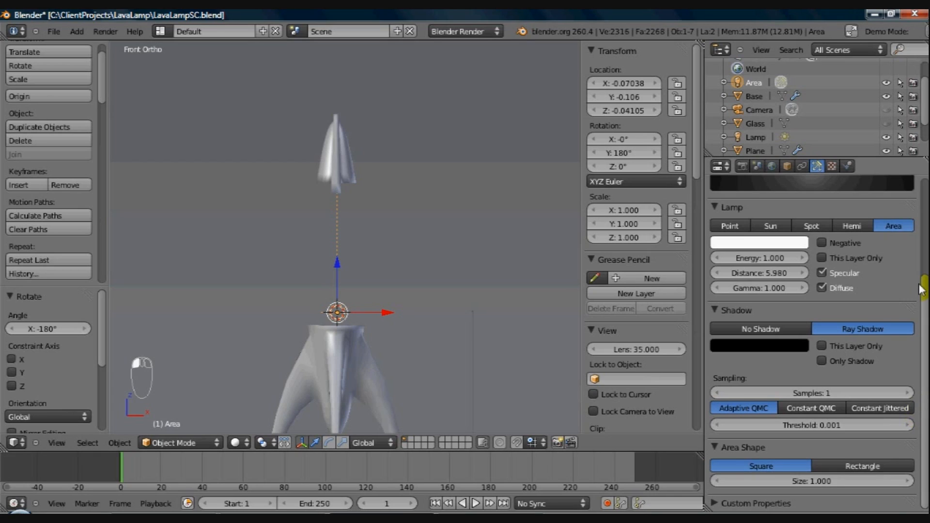
{"action": "left_click_drag", "start_coordinate": [918, 285], "coordinate": [897, 208]}
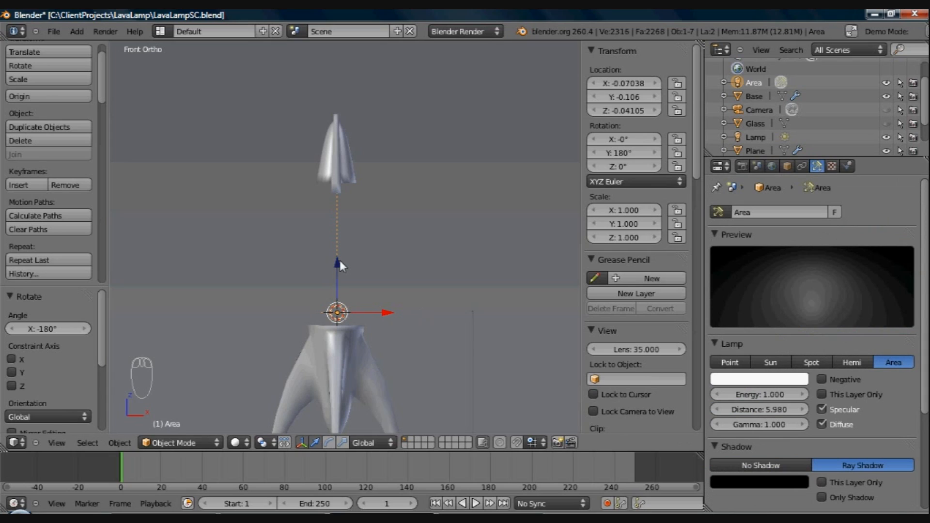
Move the area lamp down 0.585 along Z into the base's opening and check its fit inside the rim
{"action": "left_click_drag", "start_coordinate": [338, 261], "coordinate": [337, 273]}
{"action": "left_click_drag", "start_coordinate": [336, 272], "coordinate": [337, 280]}
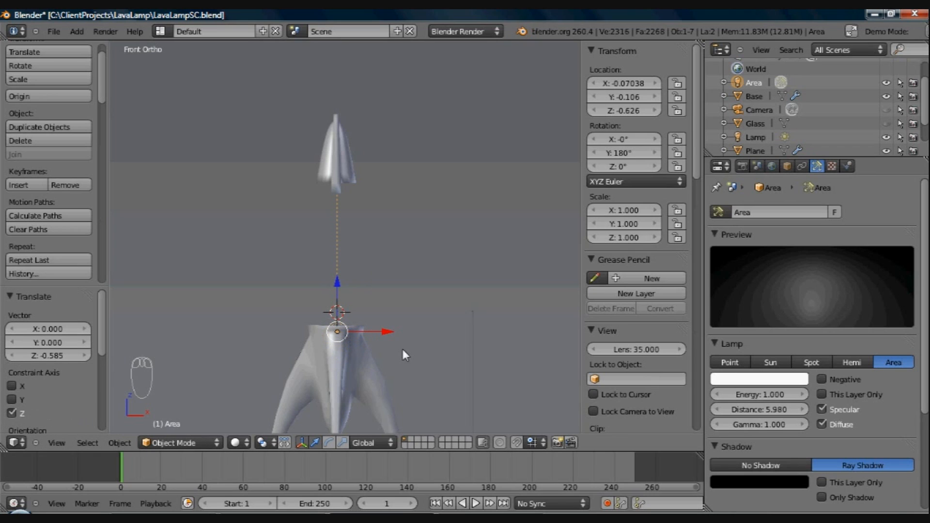
{"action": "middle_click_drag", "start_coordinate": [400, 350], "coordinate": [393, 250]}
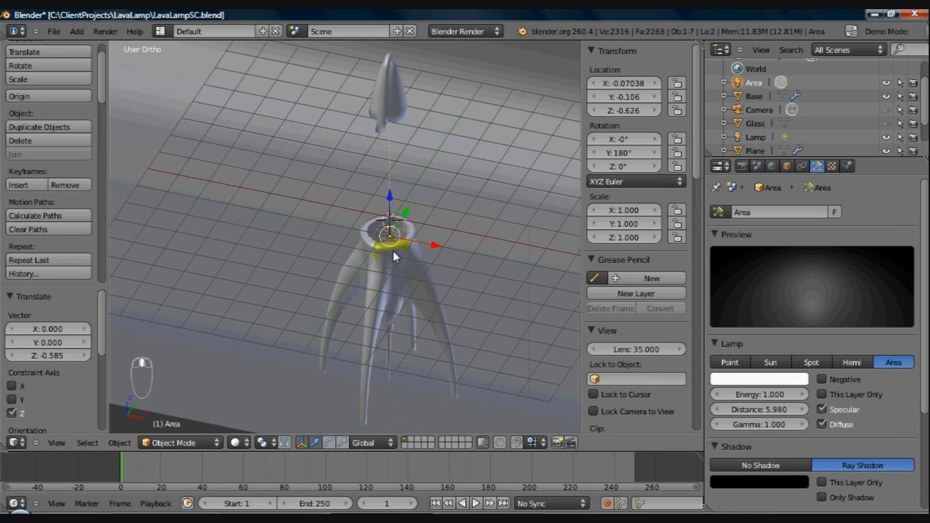
{"action": "scroll", "coordinate": [393, 251], "scroll_direction": "up", "scroll_amount": 5}
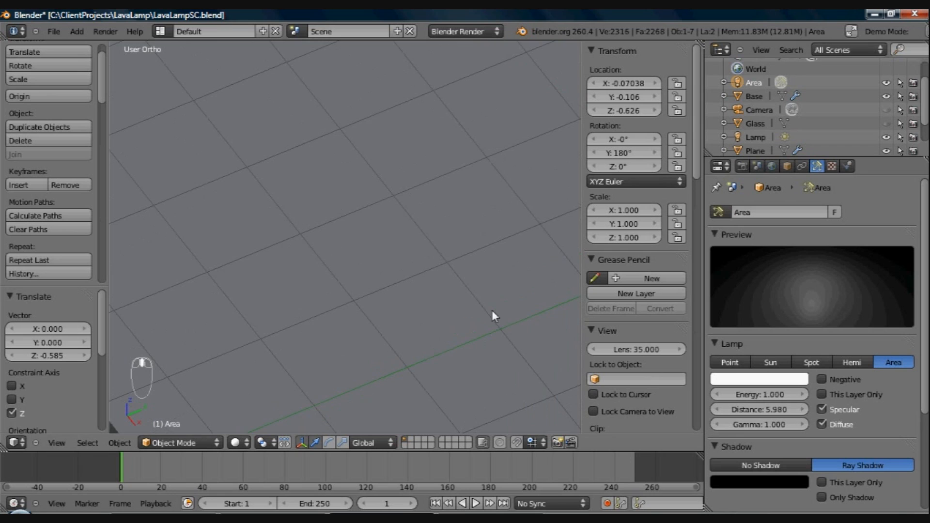
{"action": "key", "text": "KP_Decimal"}
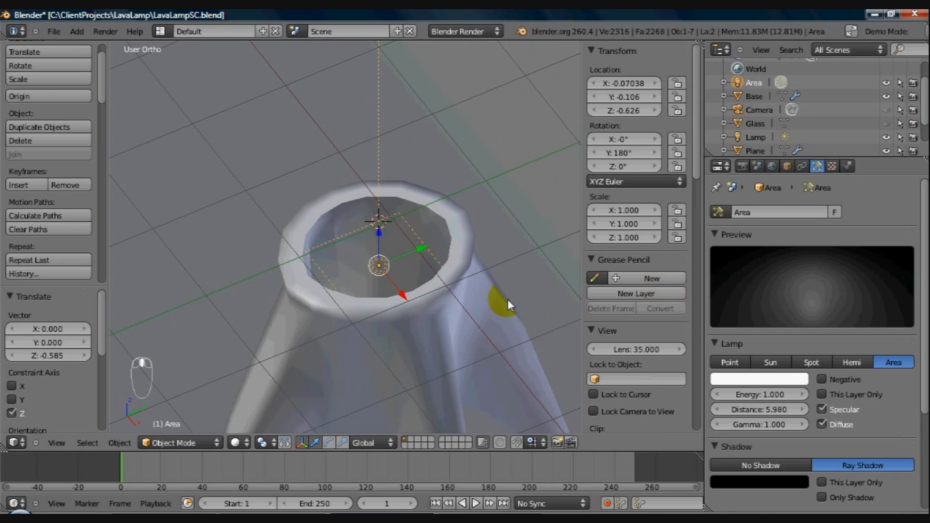
{"action": "mouse_move", "coordinate": [440, 303]}
{"action": "middle_mouse_down"}
{"action": "mouse_move", "coordinate": [445, 347]}
{"action": "mouse_move", "coordinate": [441, 300]}
{"action": "middle_mouse_up"}
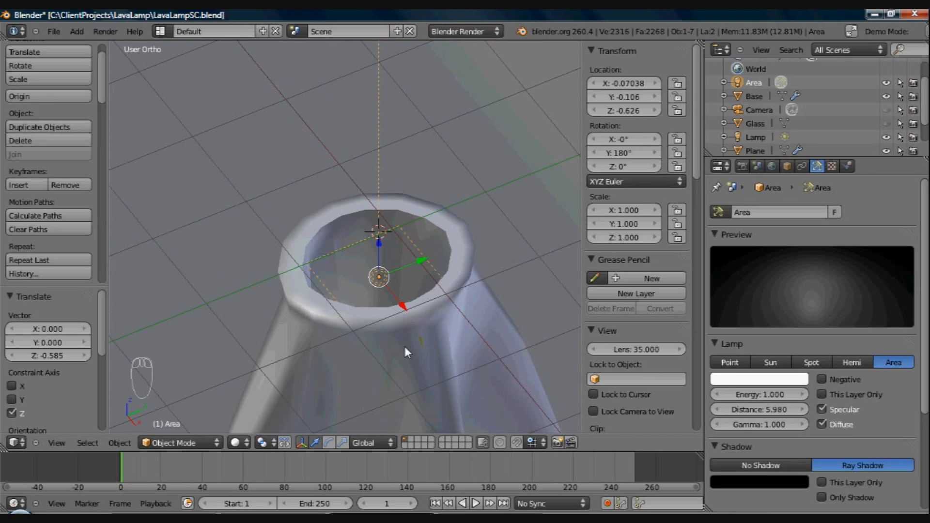
Delete the sun lamp below the backdrop so that it no longer lights the scene
{"action": "middle_click_drag", "start_coordinate": [397, 354], "coordinate": [402, 331]}
{"action": "key", "text": "KP_1"}
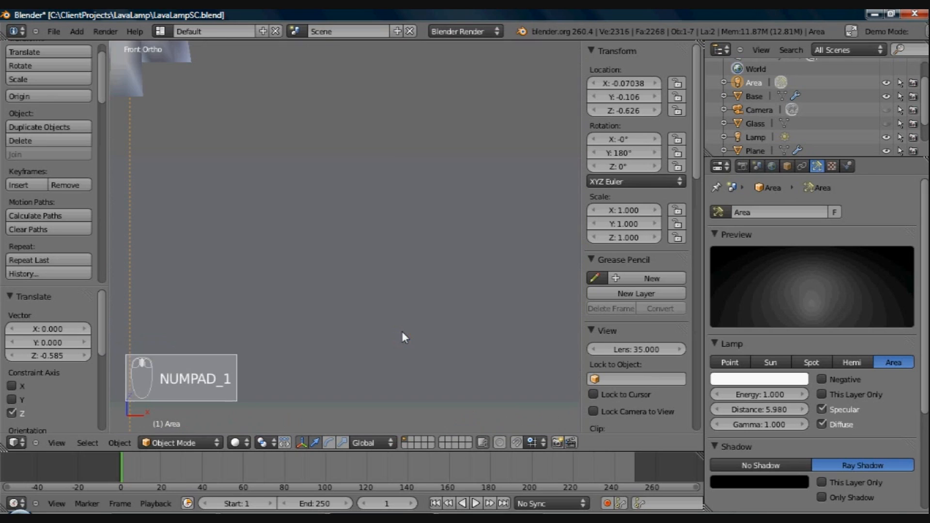
{"action": "scroll", "coordinate": [400, 240], "scroll_direction": "down", "scroll_amount": 1}
{"action": "middle_click_drag", "start_coordinate": [399, 240], "coordinate": [547, 339], "text": "shift"}
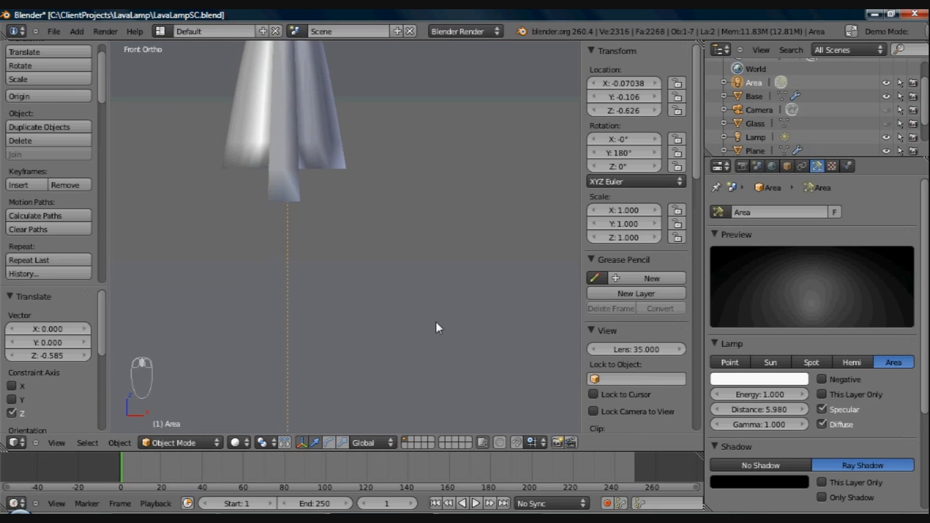
{"action": "scroll", "coordinate": [435, 322], "scroll_direction": "down", "scroll_amount": 4}
{"action": "middle_click_drag", "start_coordinate": [399, 323], "coordinate": [402, 297], "text": "shift"}
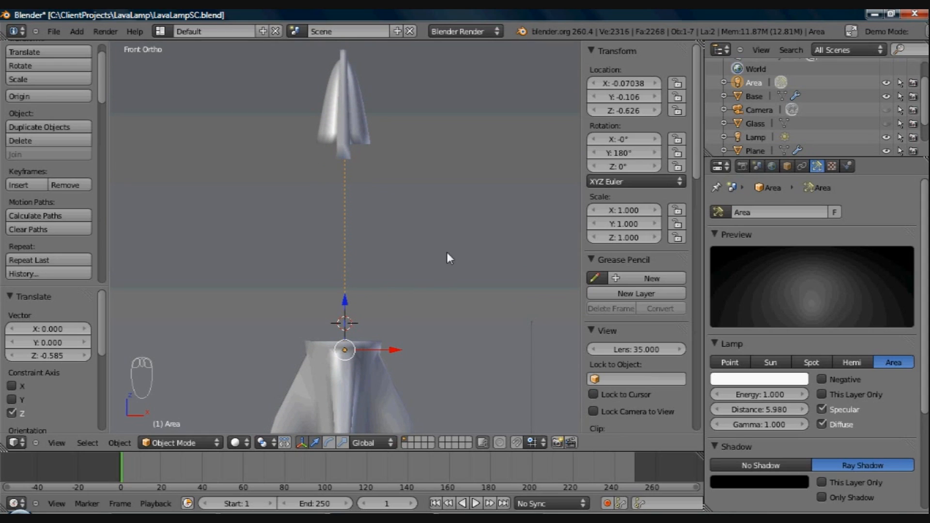
{"action": "scroll", "coordinate": [444, 286], "scroll_direction": "down", "scroll_amount": 7}
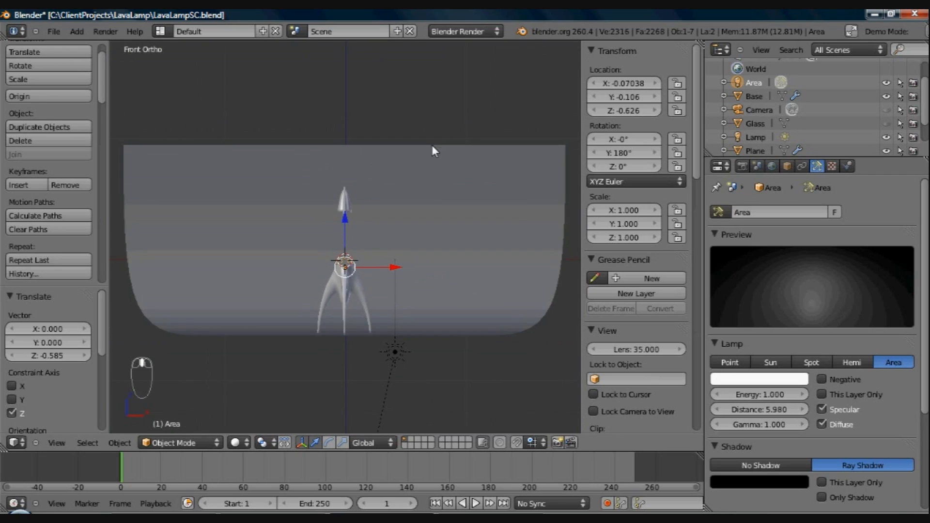
{"action": "scroll", "coordinate": [428, 191], "scroll_direction": "down", "scroll_amount": 2}
{"action": "right_click", "coordinate": [385, 329]}
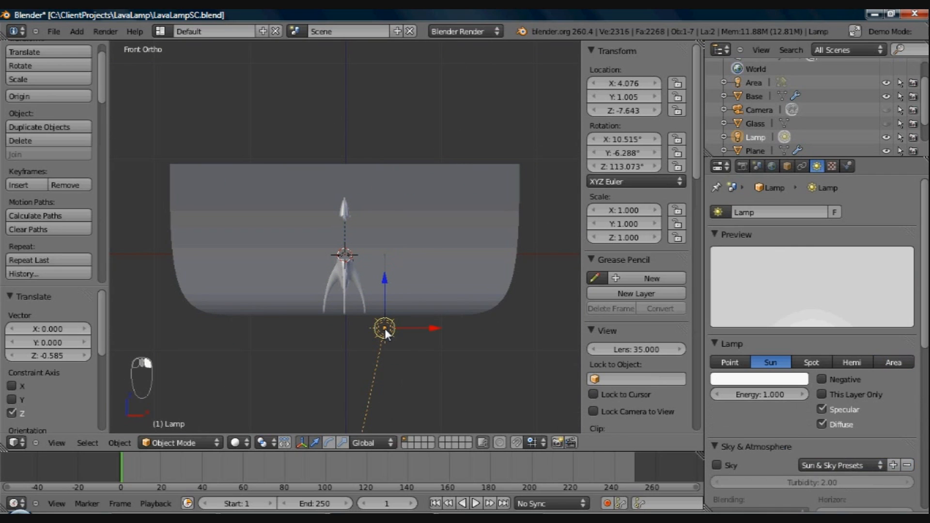
{"action": "key", "text": "x"}
{"action": "left_click", "coordinate": [385, 328]}
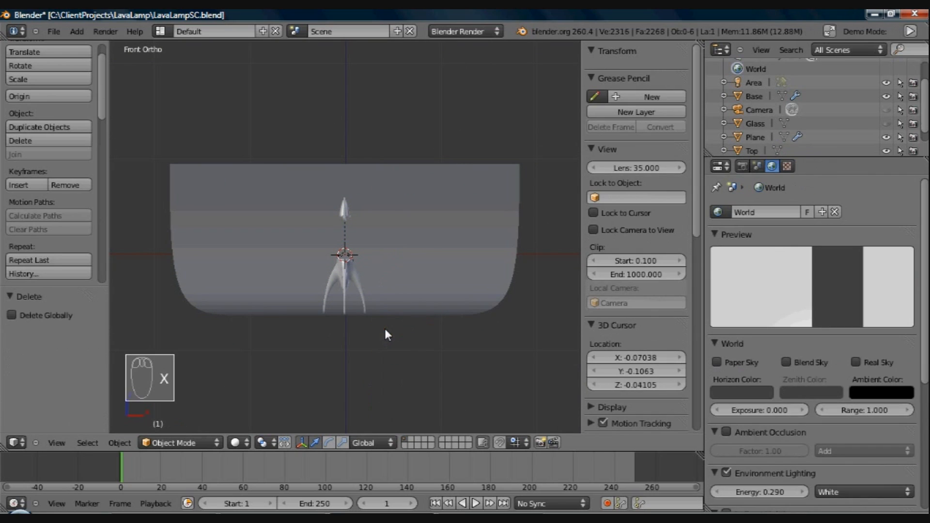
Lower the world's environment lighting energy to 0.040 and unhide the Glass object in the viewport
{"action": "scroll", "coordinate": [391, 262], "scroll_direction": "up", "scroll_amount": 3}
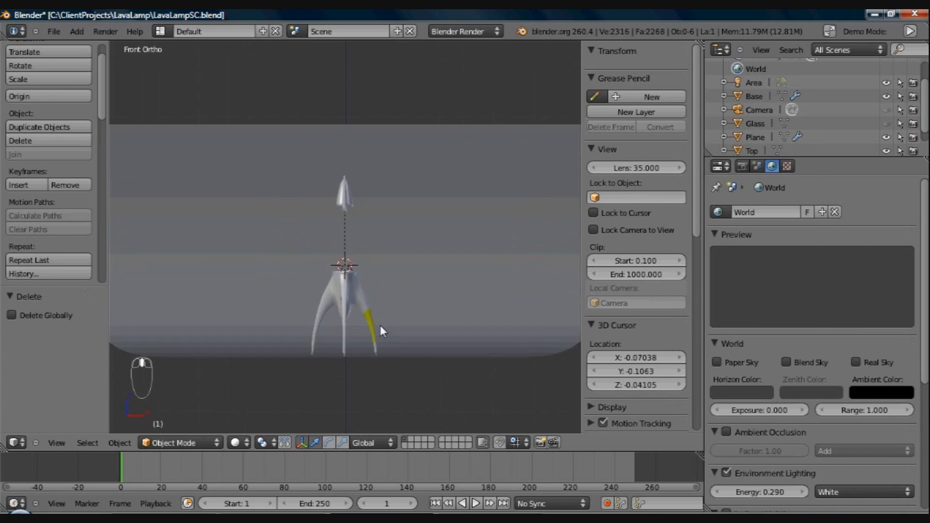
{"action": "scroll", "coordinate": [378, 335], "scroll_direction": "up", "scroll_amount": 2}
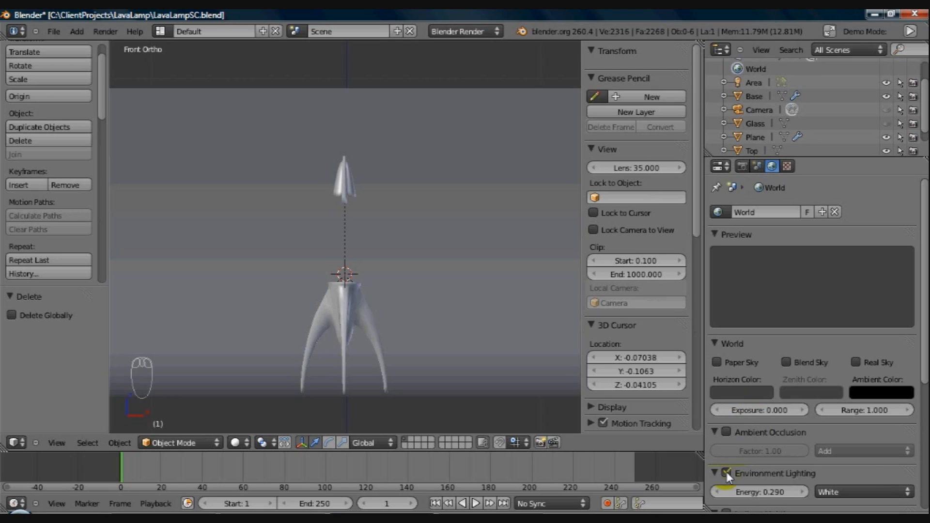
{"action": "left_click_drag", "start_coordinate": [779, 492], "coordinate": [758, 7]}
{"action": "left_click", "coordinate": [801, 489]}
{"action": "left_click", "coordinate": [802, 489]}
{"action": "left_click", "coordinate": [886, 124]}
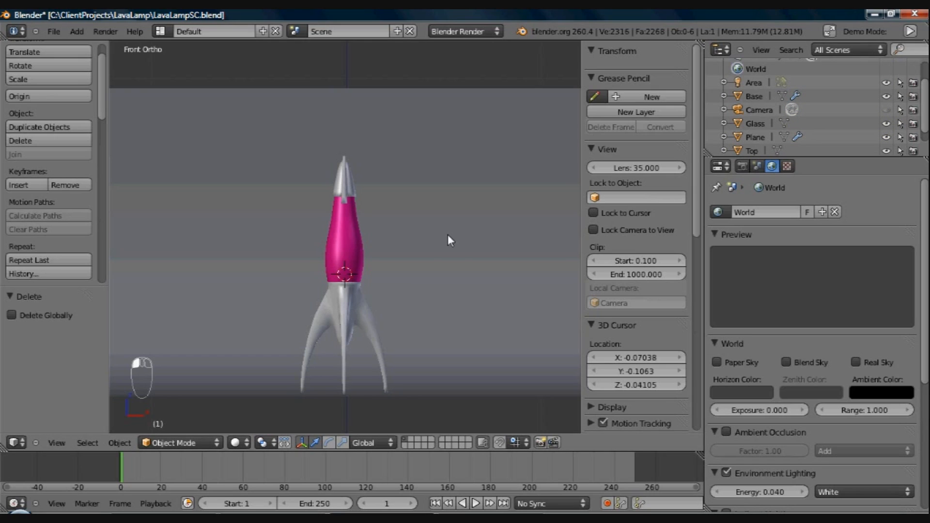
Test-render the scene to check the glass glow, then cancel the render and return to the 3D view
{"action": "key", "text": "F12"}
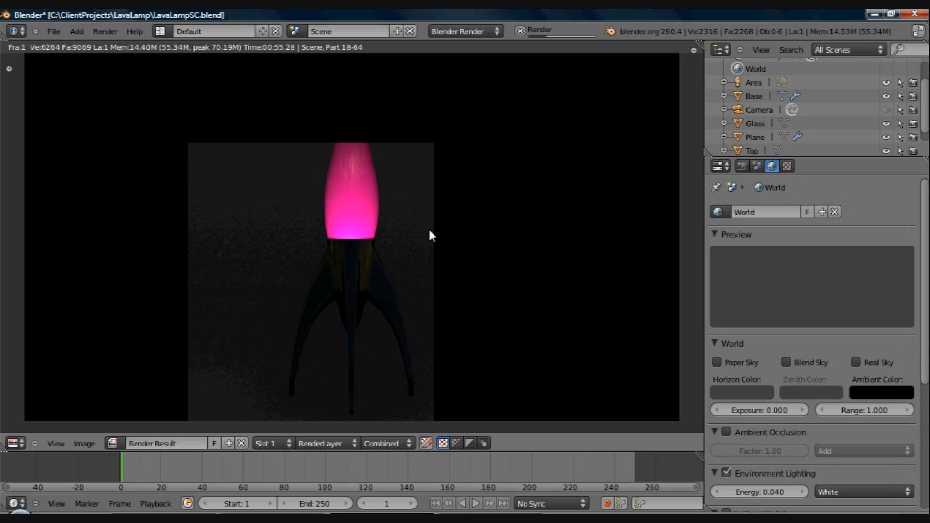
{"action": "left_click", "coordinate": [429, 231]}
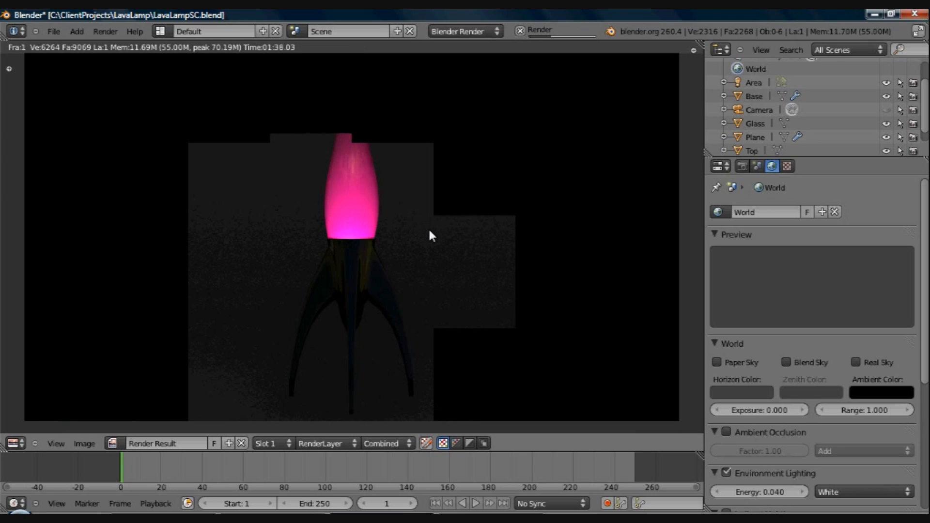
{"action": "left_click", "coordinate": [429, 231]}
{"action": "key", "text": "Escape"}
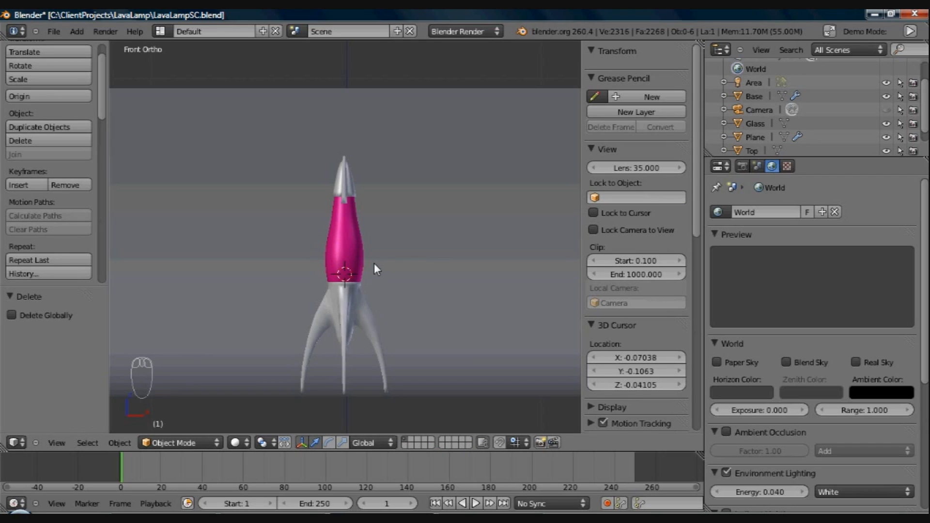
Place the 3D cursor on the left edge of the glass in front view, about X -1.045, Z 1.056
{"action": "scroll", "coordinate": [370, 278], "scroll_direction": "up", "scroll_amount": 1}
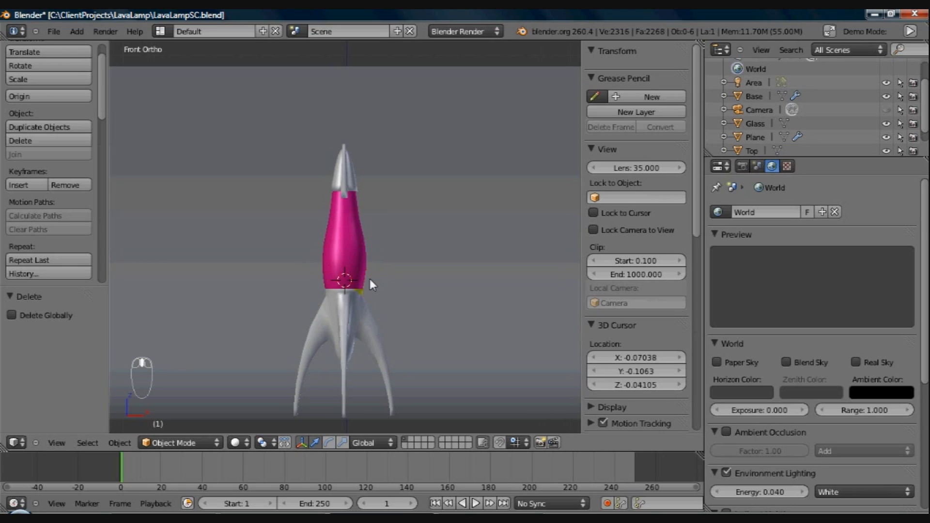
{"action": "right_click", "coordinate": [340, 276]}
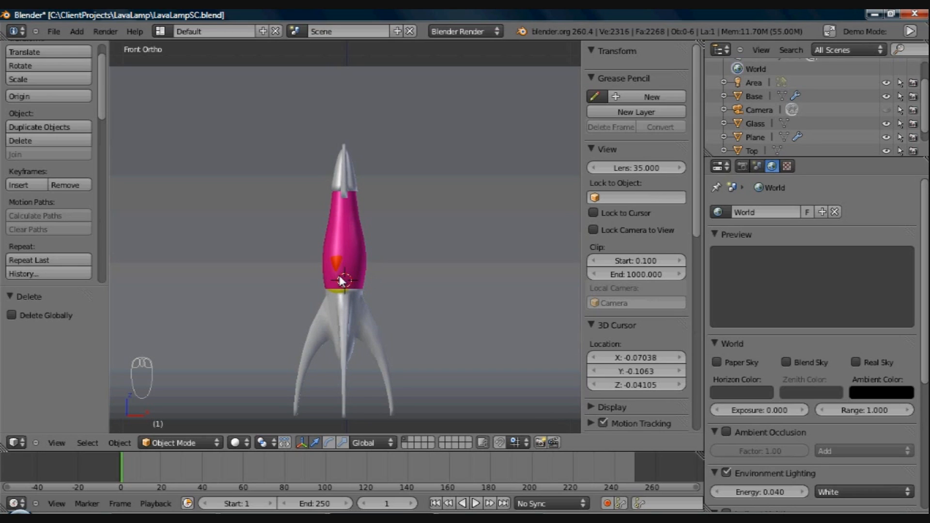
{"action": "left_click", "coordinate": [322, 257]}
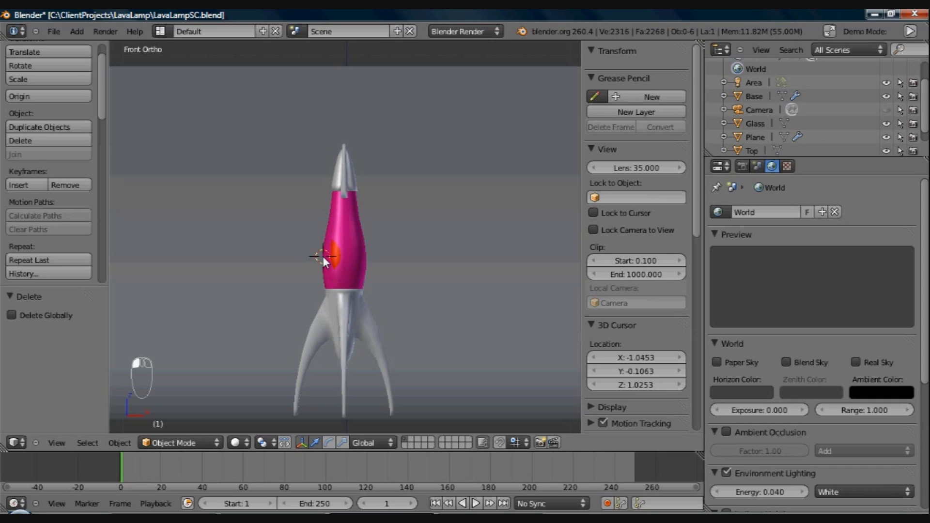
{"action": "key", "text": "KP_1"}
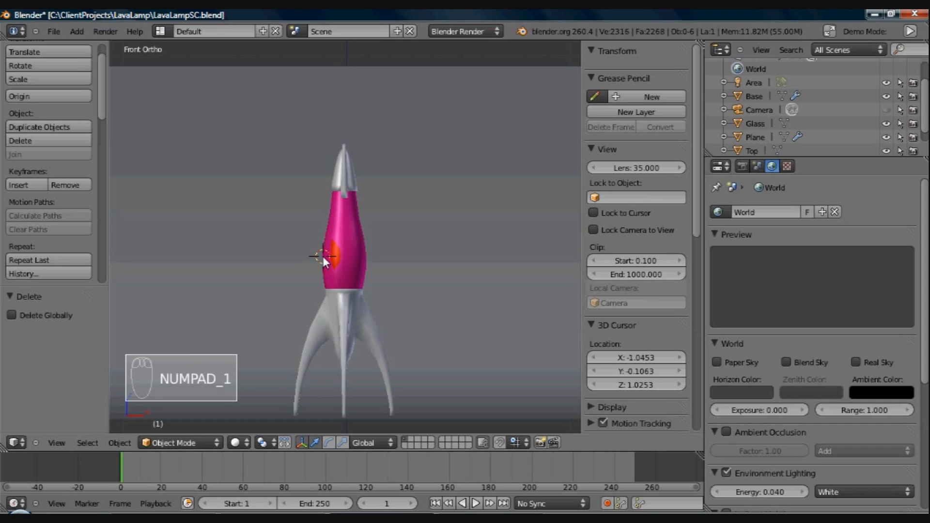
{"action": "left_click", "coordinate": [366, 255]}
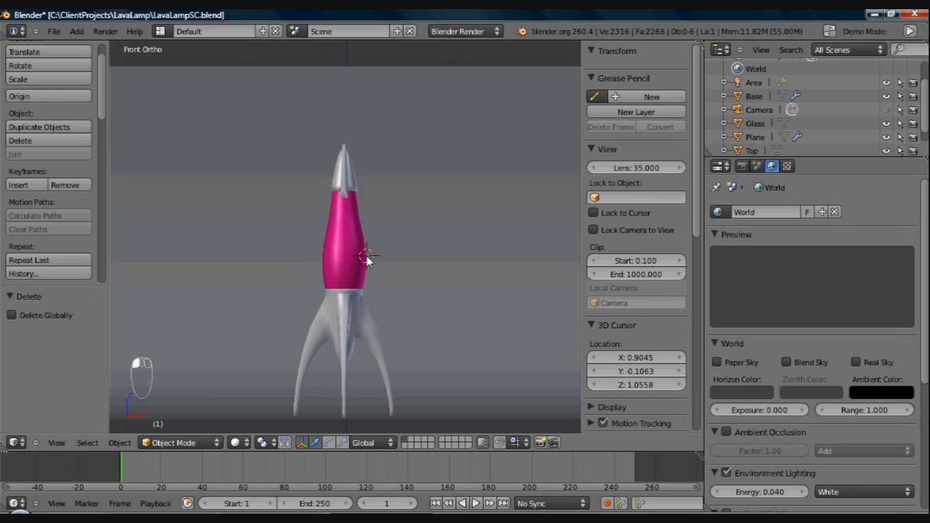
{"action": "left_click", "coordinate": [344, 255]}
{"action": "left_click", "coordinate": [323, 254]}
Add an area lamp at the 3D cursor and rotate it 90° about Y so it points outward from the glass
{"action": "key", "text": "shift+a"}
{"action": "mouse_move", "coordinate": [463, 227]}
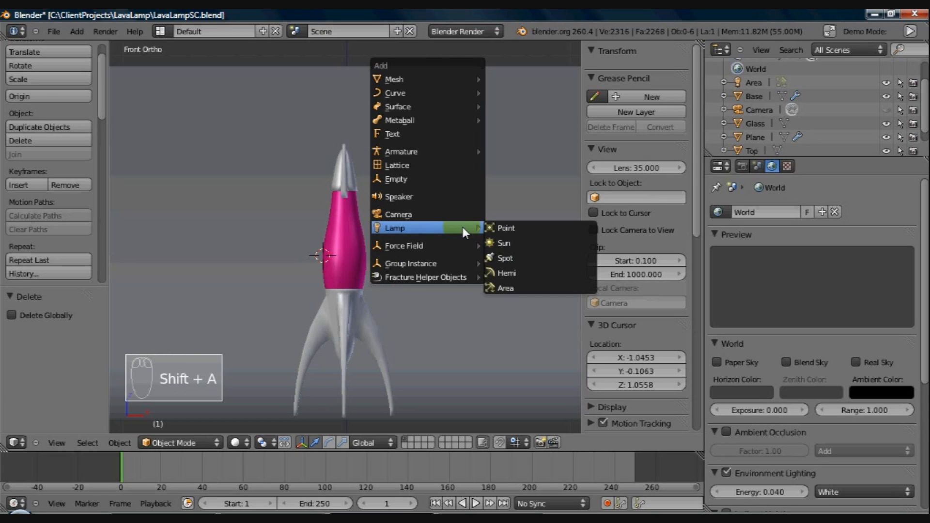
{"action": "left_click", "coordinate": [504, 288]}
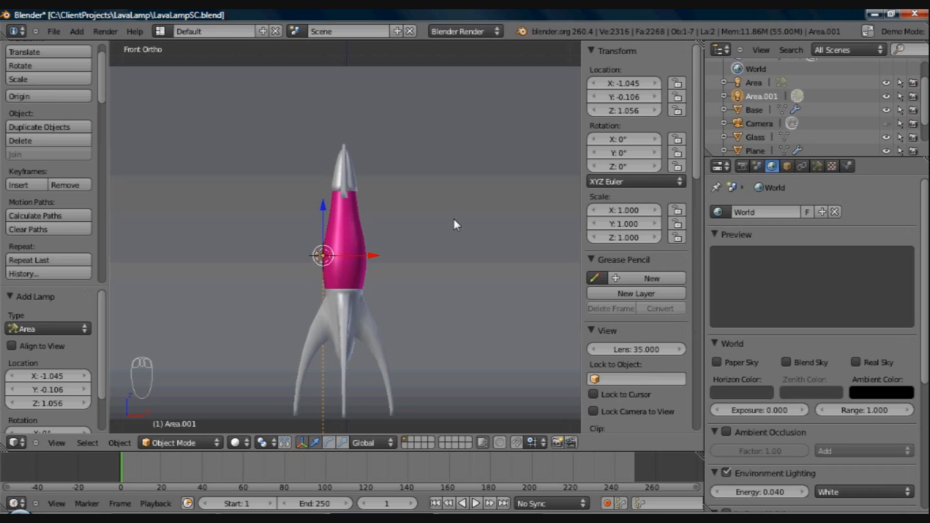
{"action": "key", "text": "r"}
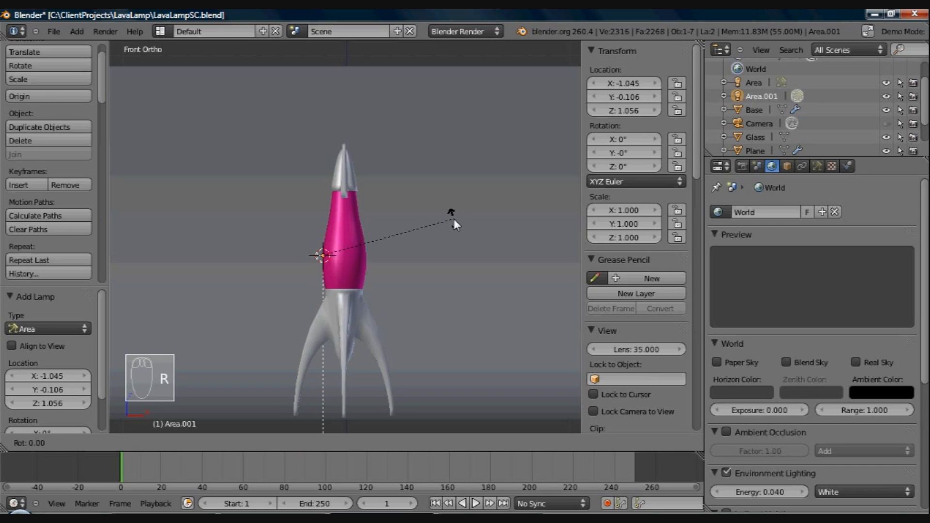
{"action": "type", "text": "y90"}
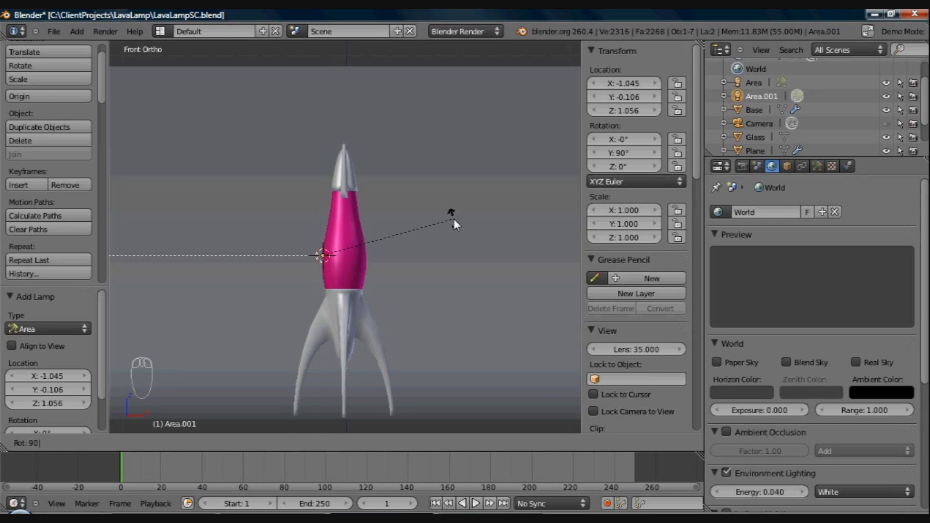
{"action": "key", "text": "Return"}
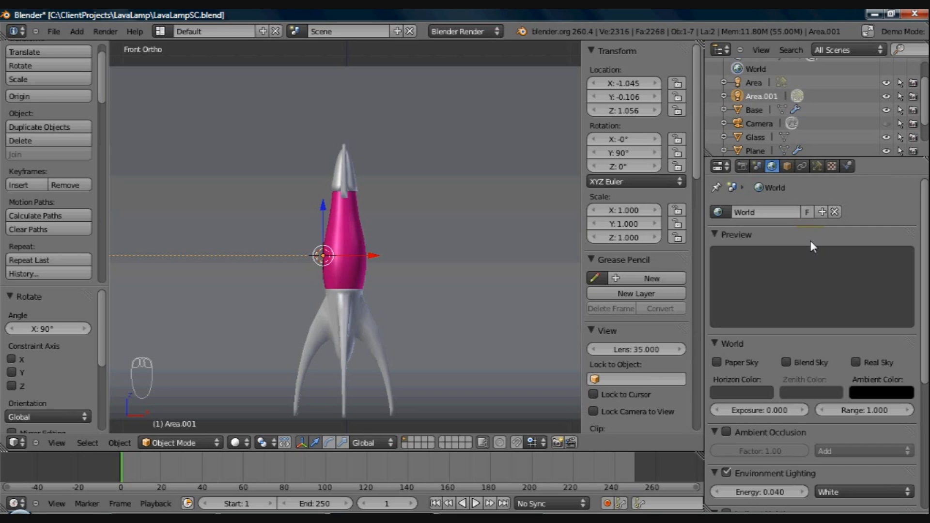
Set the new area lamp's colour to hex FF8D8A
{"action": "left_click", "coordinate": [817, 167]}
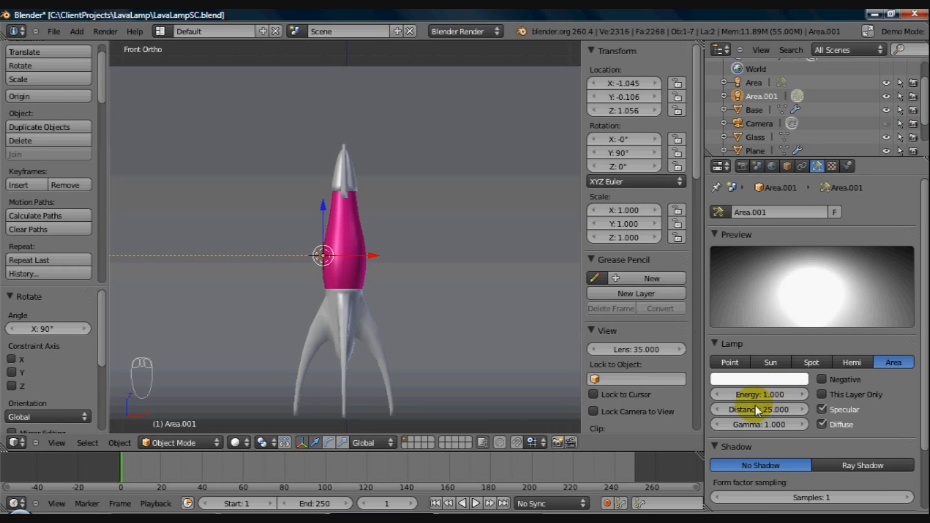
{"action": "left_click", "coordinate": [761, 380]}
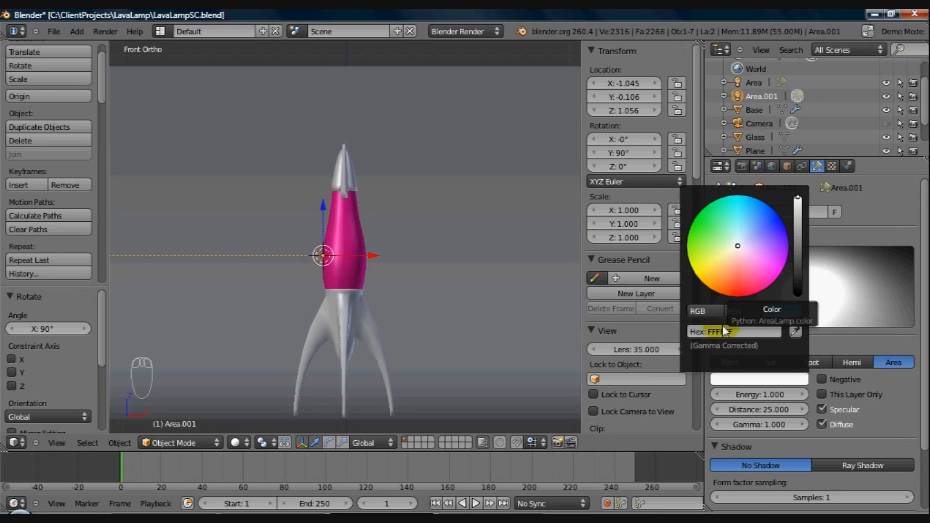
{"action": "left_click", "coordinate": [739, 331]}
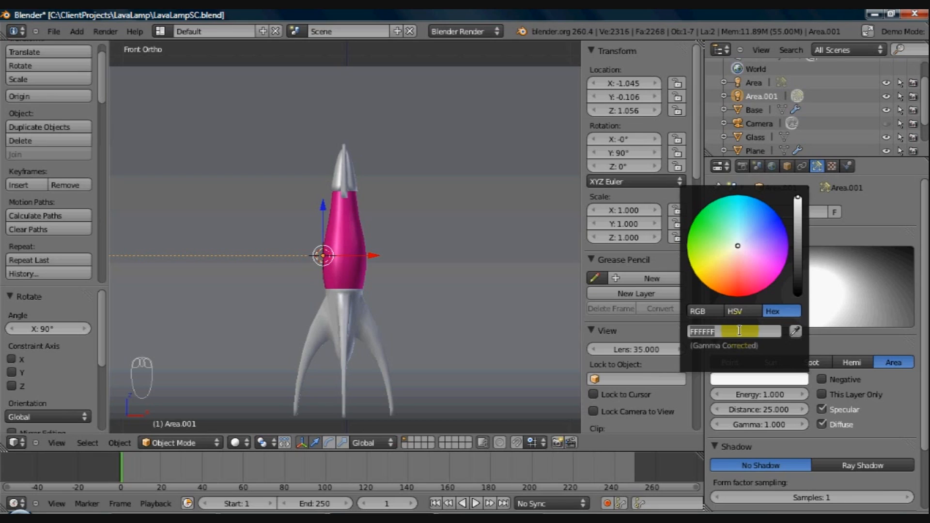
{"action": "type", "text": "FF8"}
{"action": "type", "text": "D8A"}
{"action": "key", "text": "Return"}
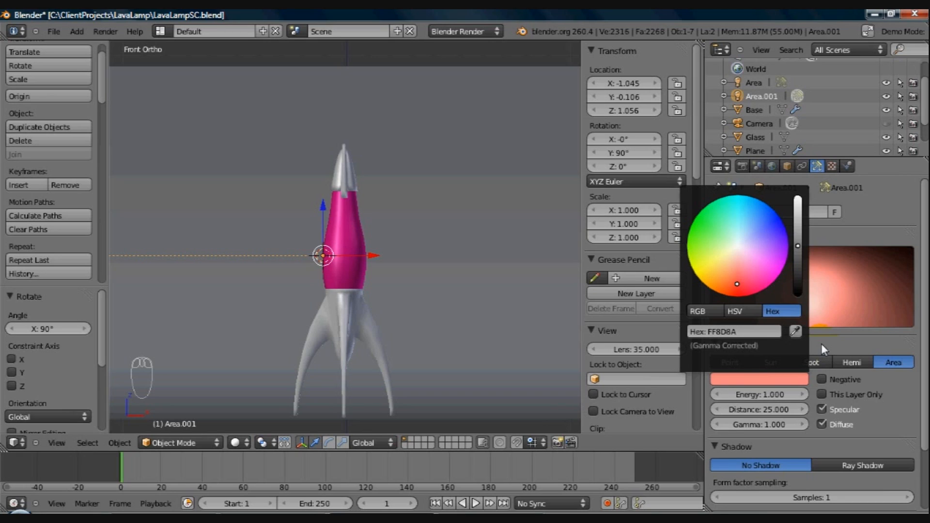
{"action": "left_click", "coordinate": [815, 303]}
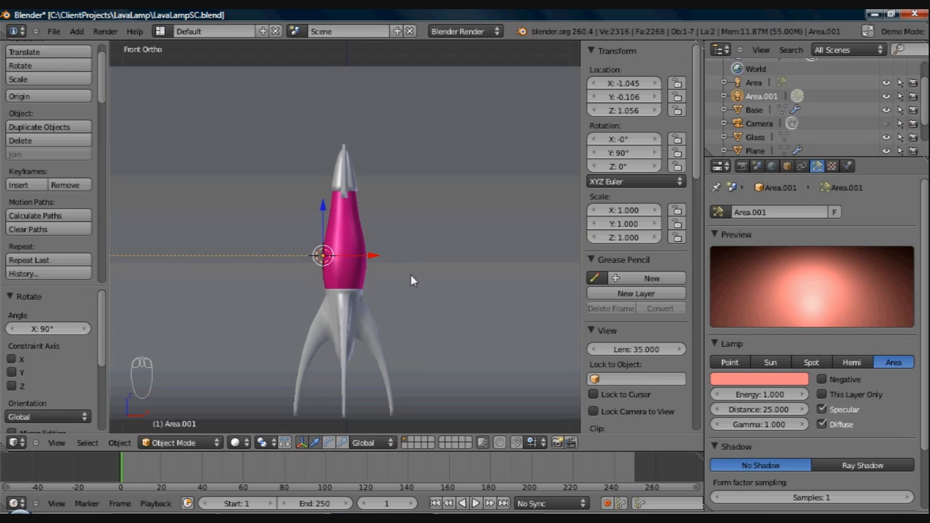
{"action": "left_click", "coordinate": [803, 284]}
{"action": "left_click", "coordinate": [774, 396]}
Stretch the new area lamp along Z by a factor of about 3.319 to suit the glass's height
{"action": "middle_click_drag", "start_coordinate": [338, 280], "coordinate": [306, 283]}
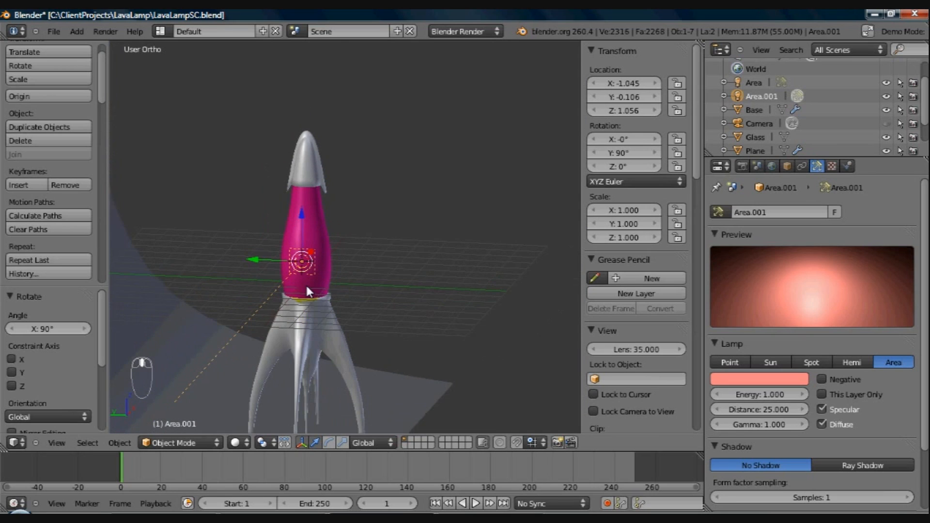
{"action": "scroll", "coordinate": [312, 306], "scroll_direction": "up", "scroll_amount": 3}
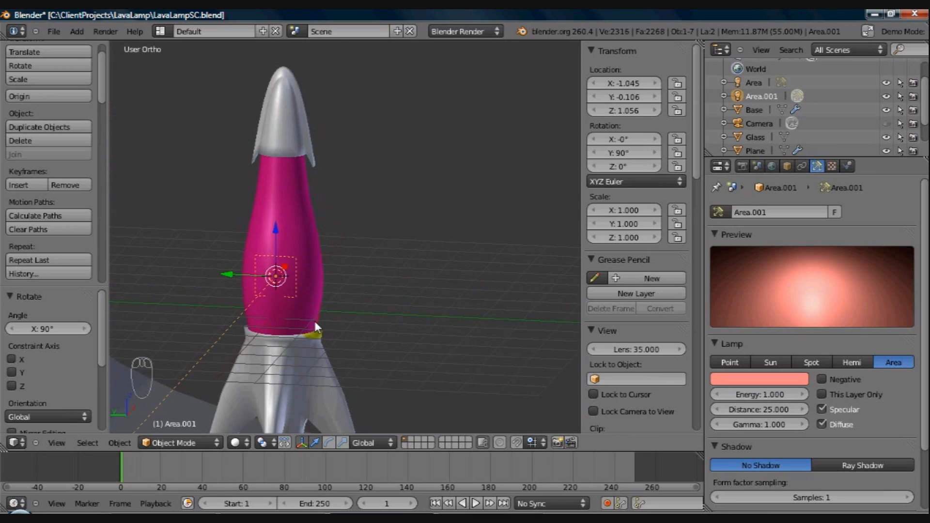
{"action": "middle_click_drag", "start_coordinate": [315, 323], "coordinate": [332, 317]}
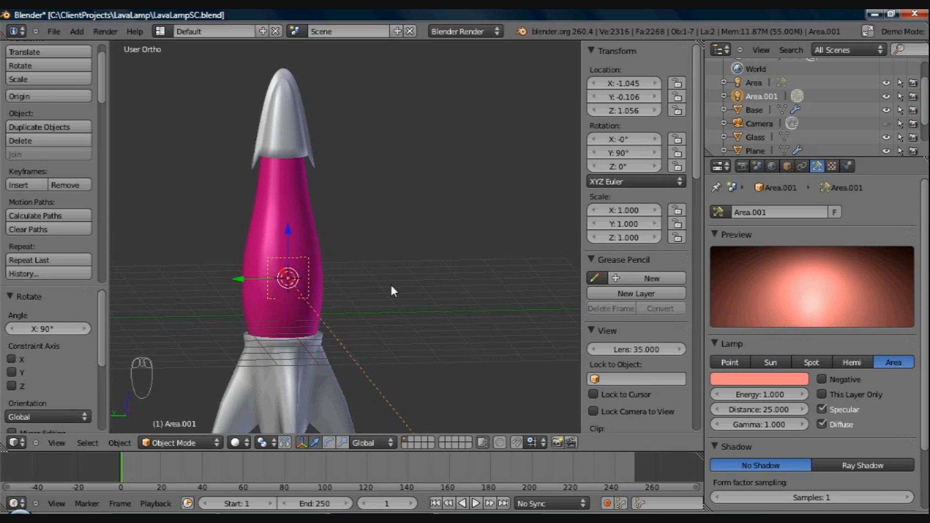
{"action": "key", "text": "s"}
{"action": "key", "text": "z"}
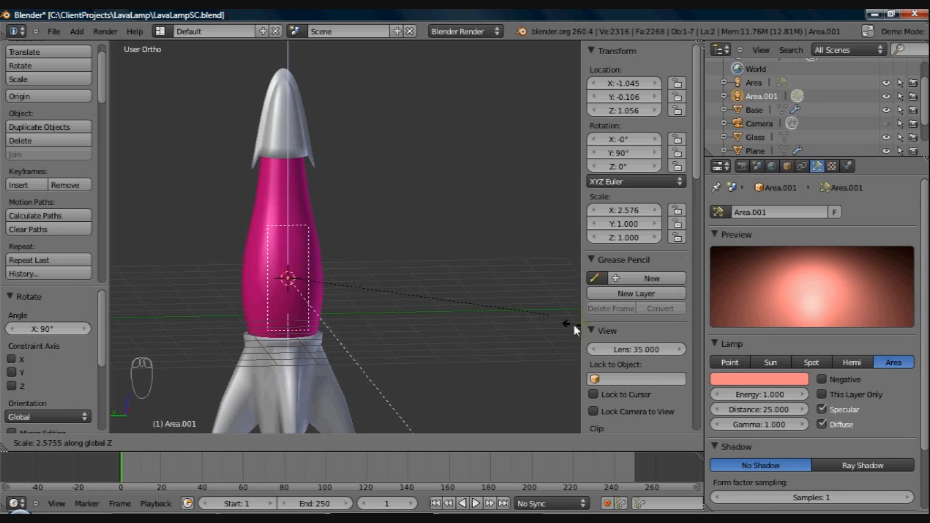
{"action": "left_click", "coordinate": [156, 333]}
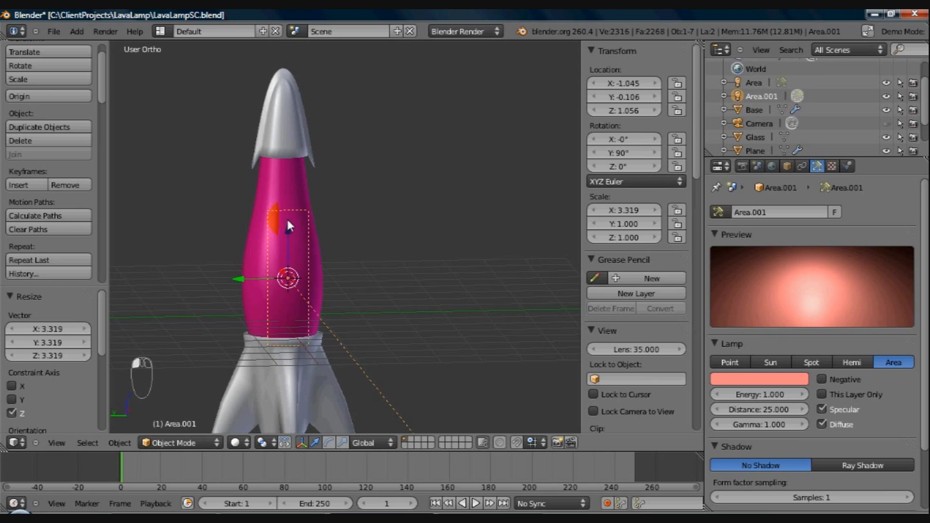
Move the stretched area lamp up about 0.735 along Z so it sits midway up the glass
{"action": "key", "text": "g"}
{"action": "key", "text": "z"}
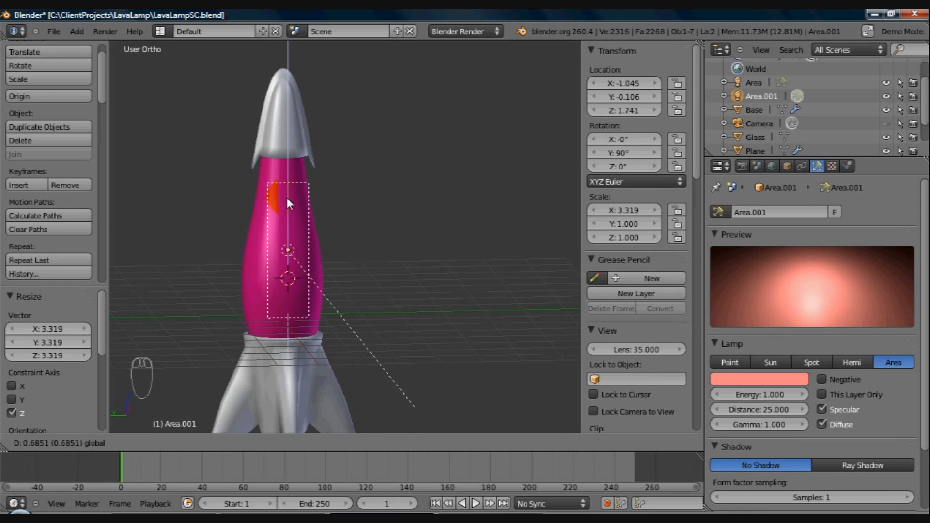
{"action": "left_click", "coordinate": [287, 194]}
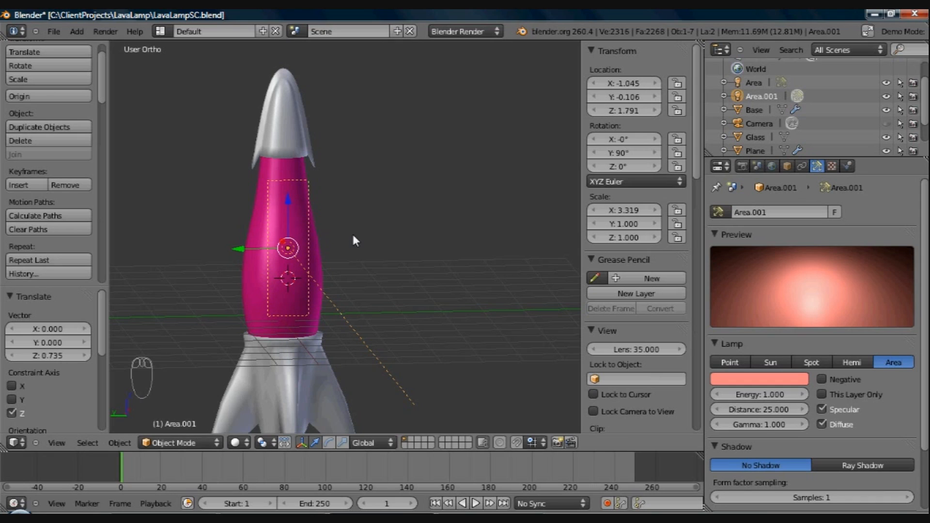
Stretch the area lamp further along Z by a factor of about 1.132
{"action": "key", "text": "s"}
{"action": "key", "text": "s"}
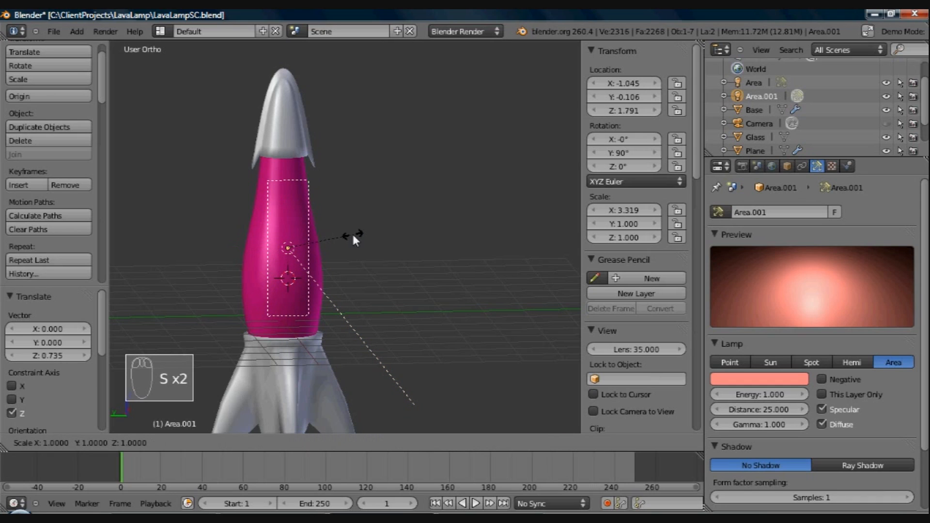
{"action": "left_click", "coordinate": [359, 234]}
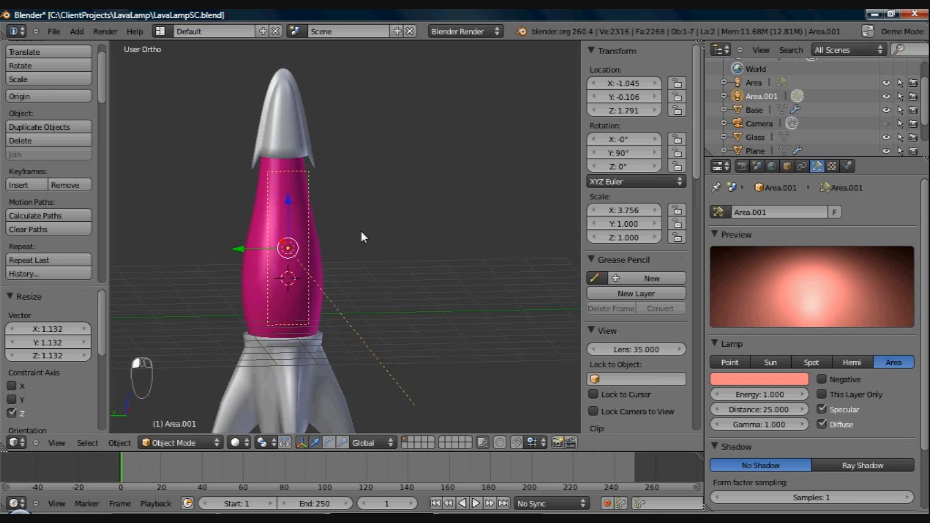
Duplicate the area lamp about 1.981 along X to the opposite side of the glass and rotate the copy 180° to face outward
{"action": "key", "text": "KP_1"}
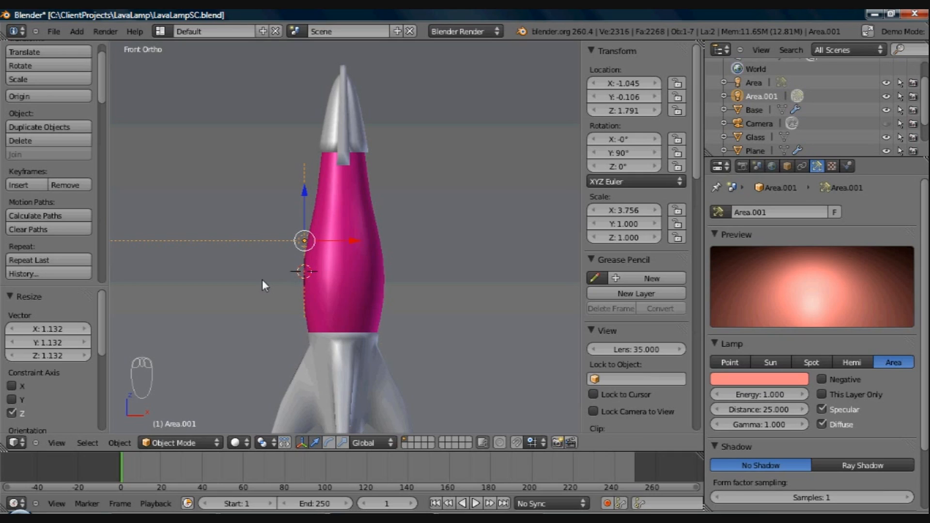
{"action": "key", "text": "shift+d"}
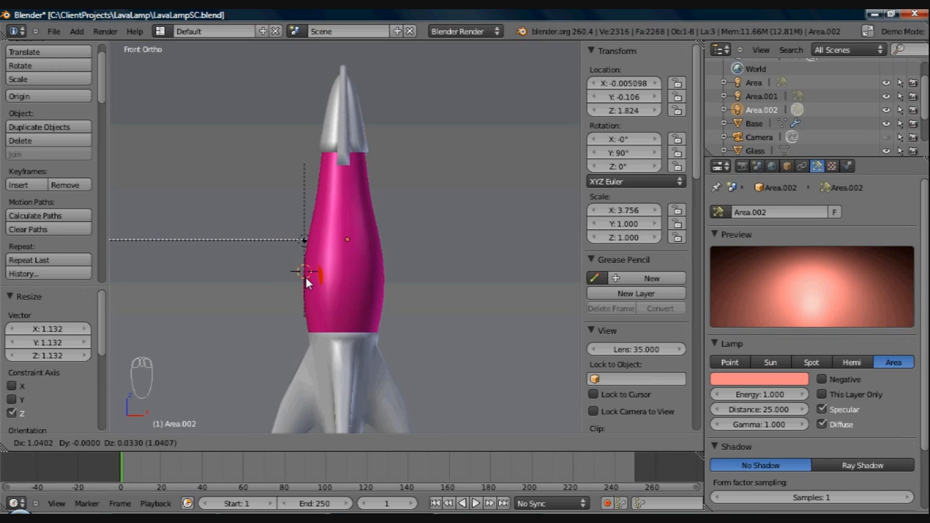
{"action": "key", "text": "x"}
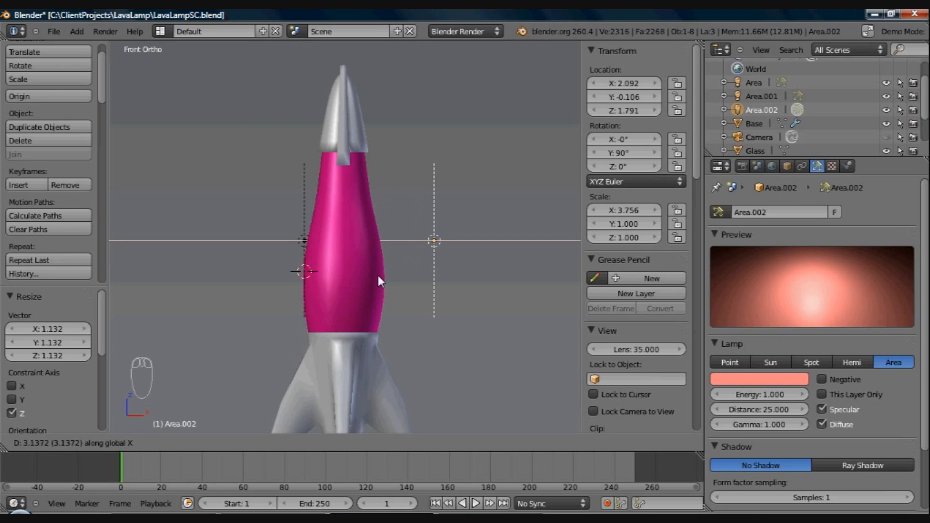
{"action": "left_click", "coordinate": [344, 268]}
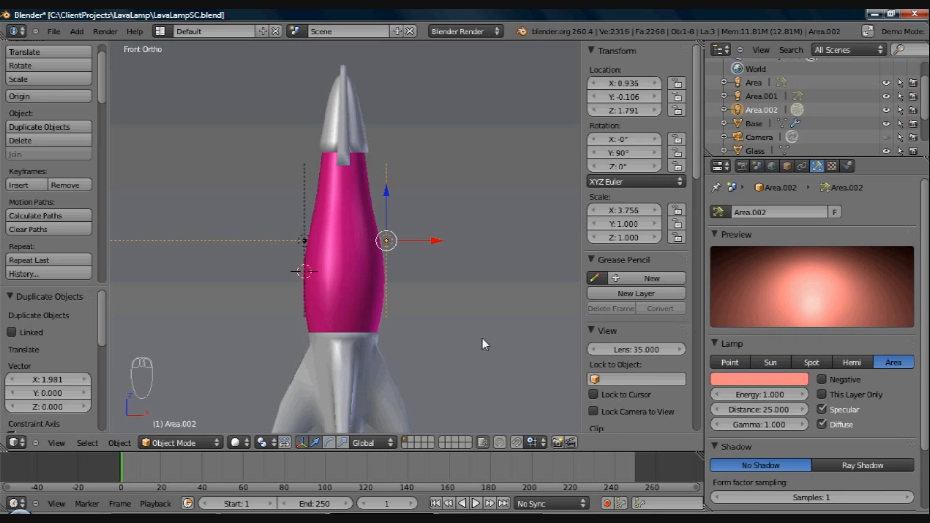
{"action": "key", "text": "r"}
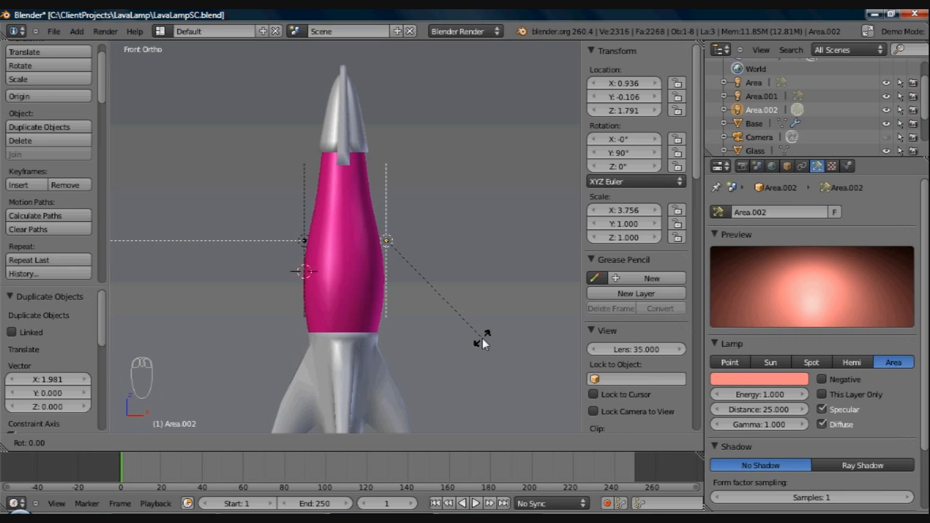
{"action": "type", "text": "180"}
{"action": "key", "text": "Return"}
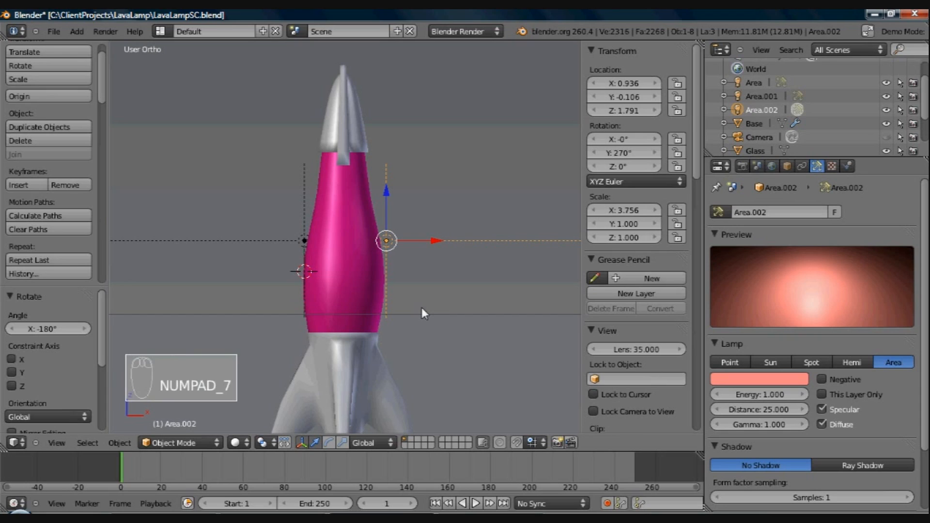
In top view, duplicate the selected area lamp about -0.908 along Y and rotate the copy 90° to point along negative Y
{"action": "key", "text": "KP_7"}
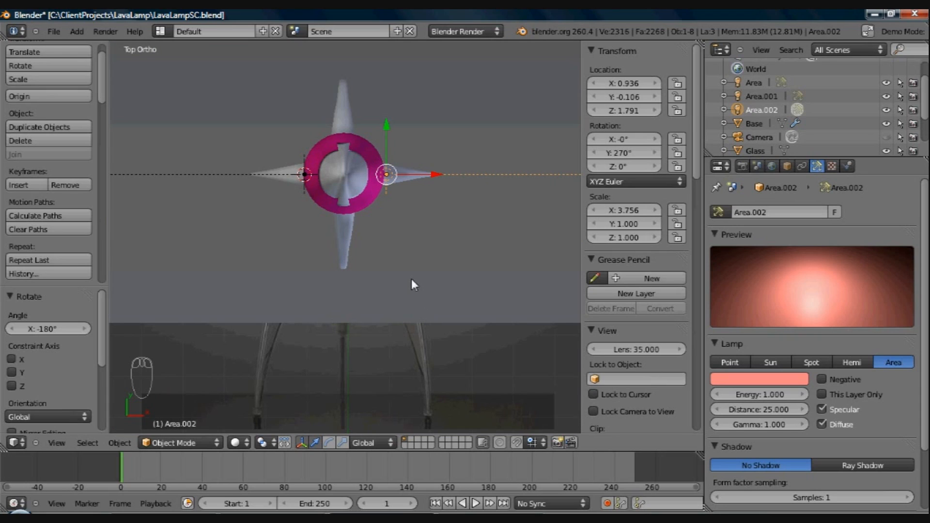
{"action": "mouse_move", "coordinate": [402, 294]}
{"action": "middle_mouse_down", "text": "shift"}
{"action": "mouse_move", "coordinate": [415, 306]}
{"action": "mouse_move", "coordinate": [392, 305]}
{"action": "middle_mouse_up", "text": "shift"}
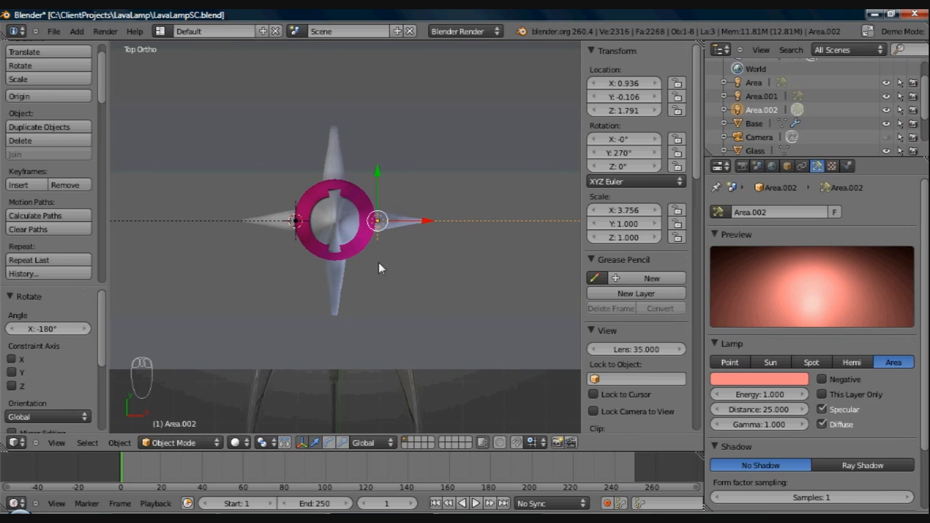
{"action": "middle_click_drag", "start_coordinate": [373, 298], "coordinate": [427, 296]}
{"action": "middle_click_drag", "start_coordinate": [428, 390], "coordinate": [458, 415], "text": "shift"}
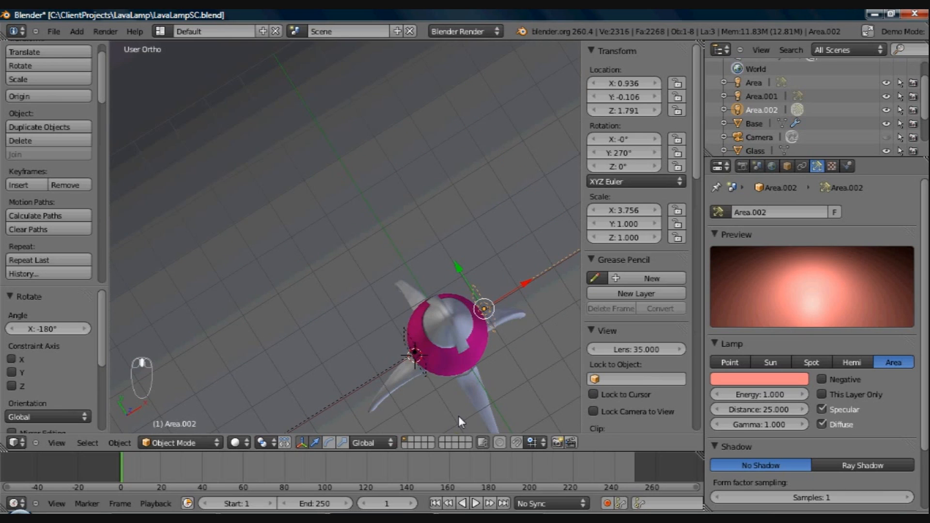
{"action": "middle_click_drag", "start_coordinate": [307, 170], "coordinate": [280, 141]}
{"action": "key", "text": "KP_7"}
{"action": "key", "text": "KP_7"}
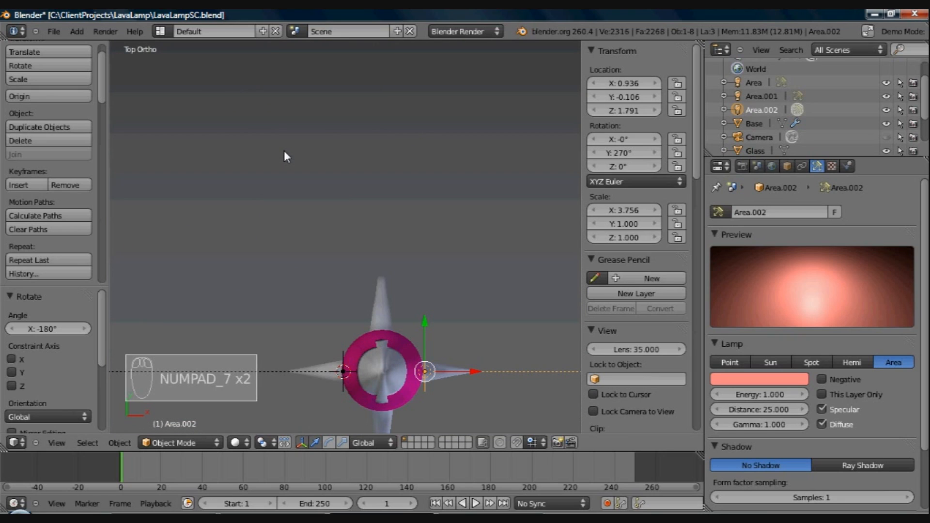
{"action": "middle_click_drag", "start_coordinate": [276, 144], "coordinate": [268, 79], "text": "shift"}
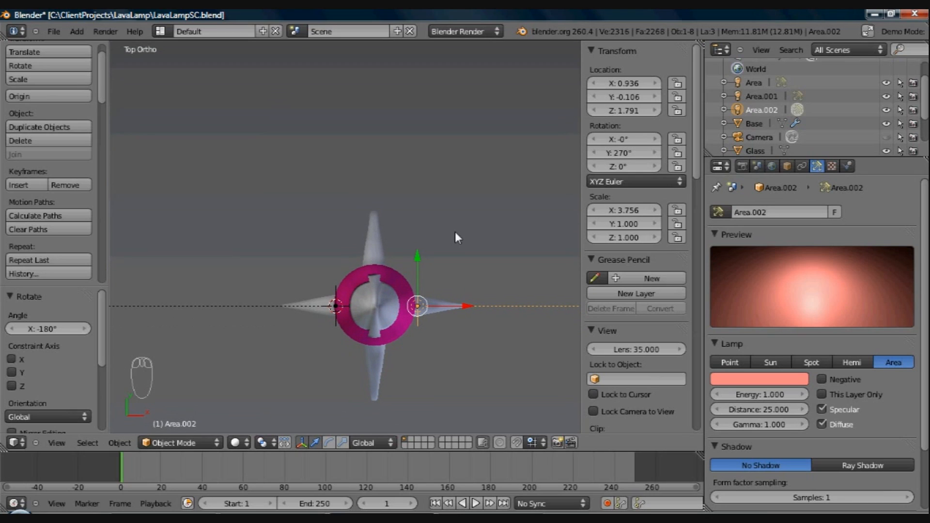
{"action": "middle_click_drag", "start_coordinate": [471, 337], "coordinate": [463, 307], "text": "shift"}
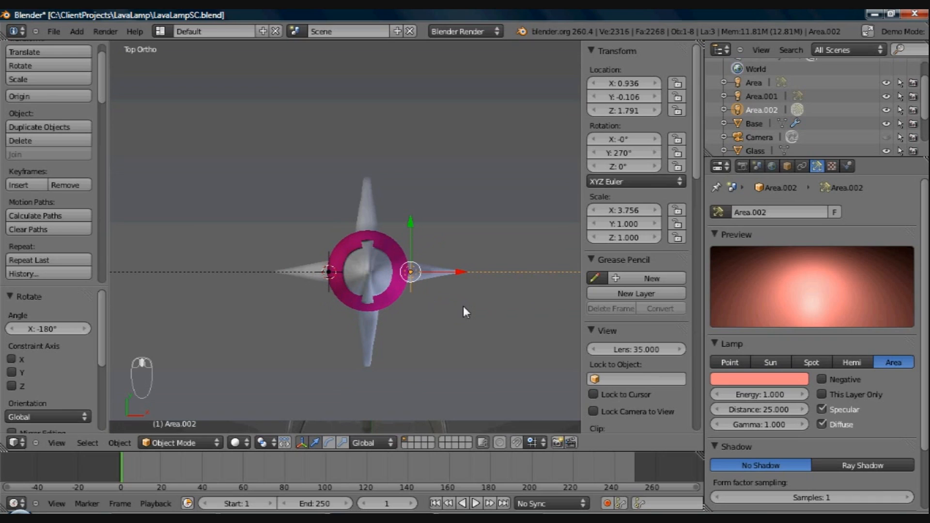
{"action": "key", "text": "shift+d"}
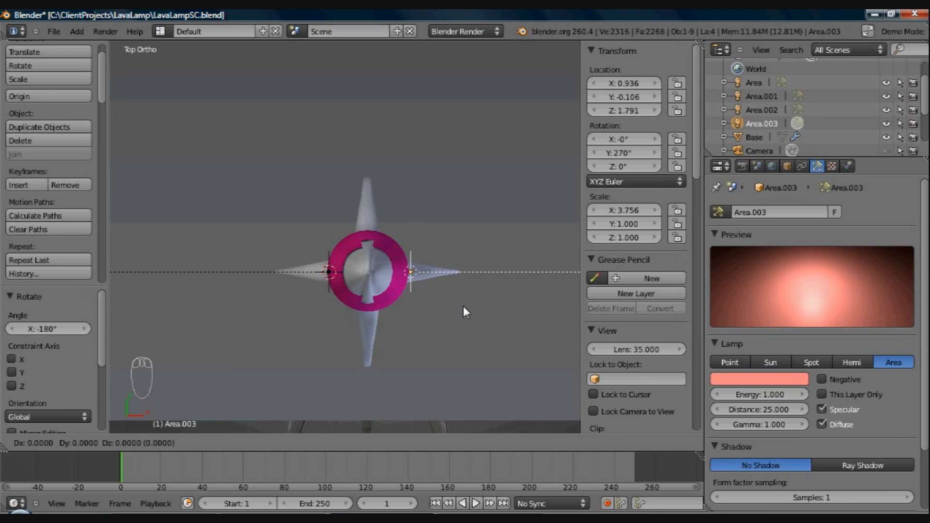
{"action": "key", "text": "y"}
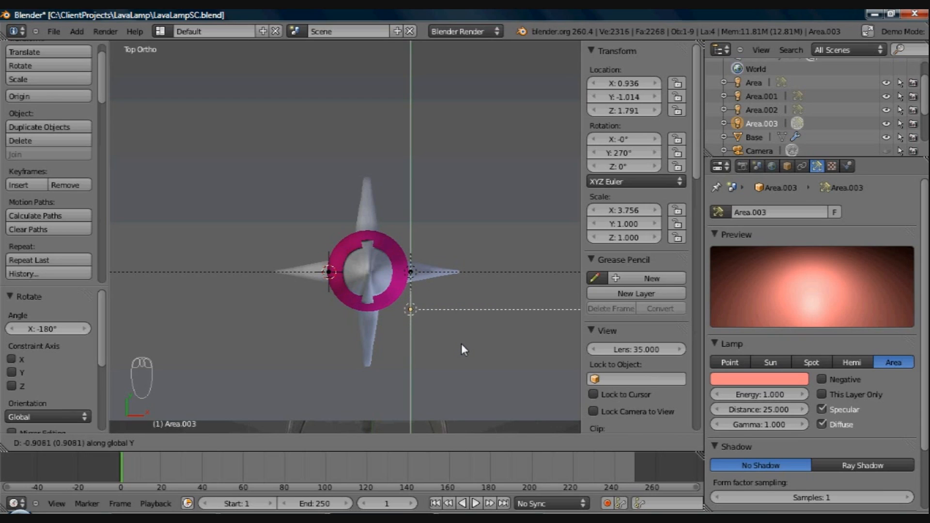
{"action": "left_click", "coordinate": [461, 344]}
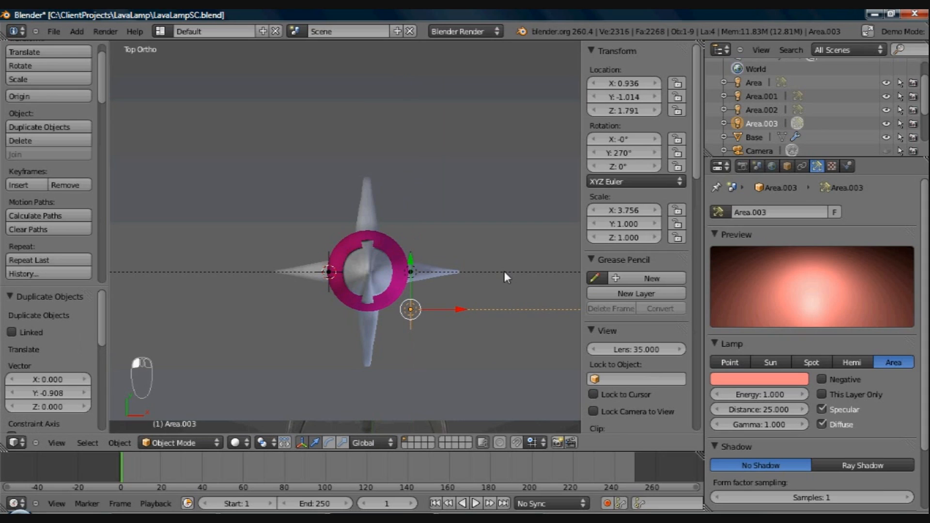
{"action": "type", "text": "r"}
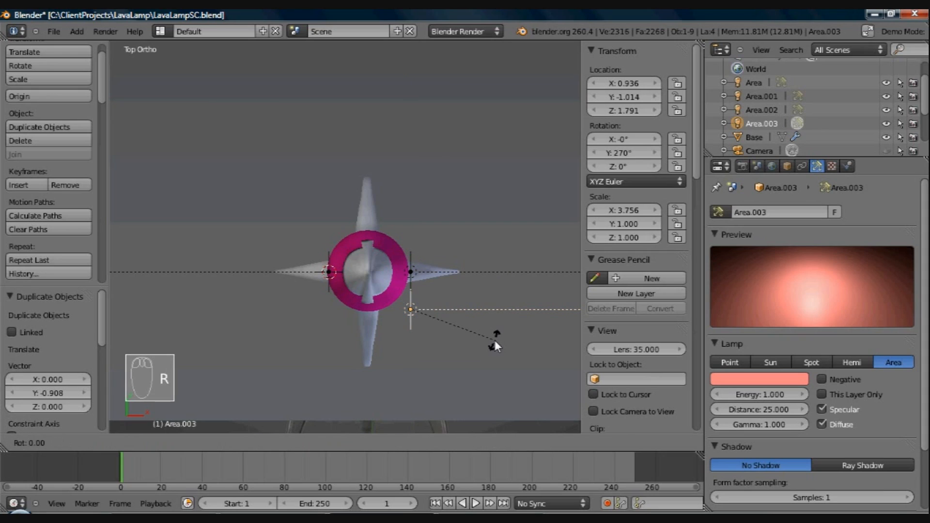
{"action": "type", "text": "90"}
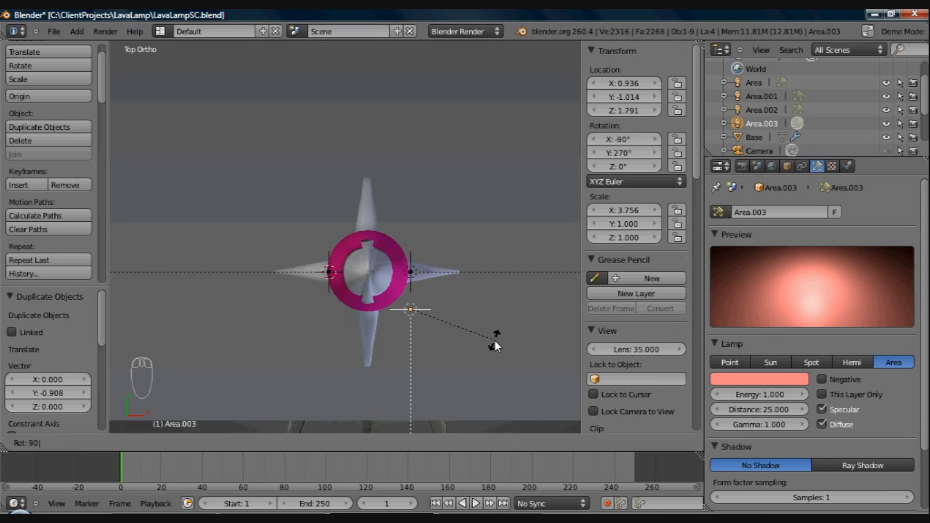
{"action": "key", "text": "Return"}
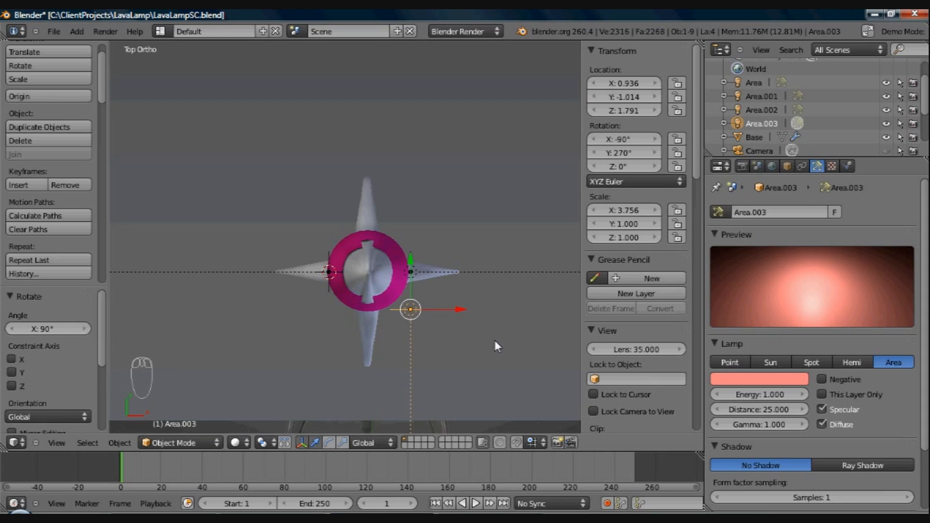
Move the third side lamp about -0.991 along X and -0.116 along Y to centre it just outside the glass
{"action": "left_click_drag", "start_coordinate": [462, 310], "coordinate": [399, 309]}
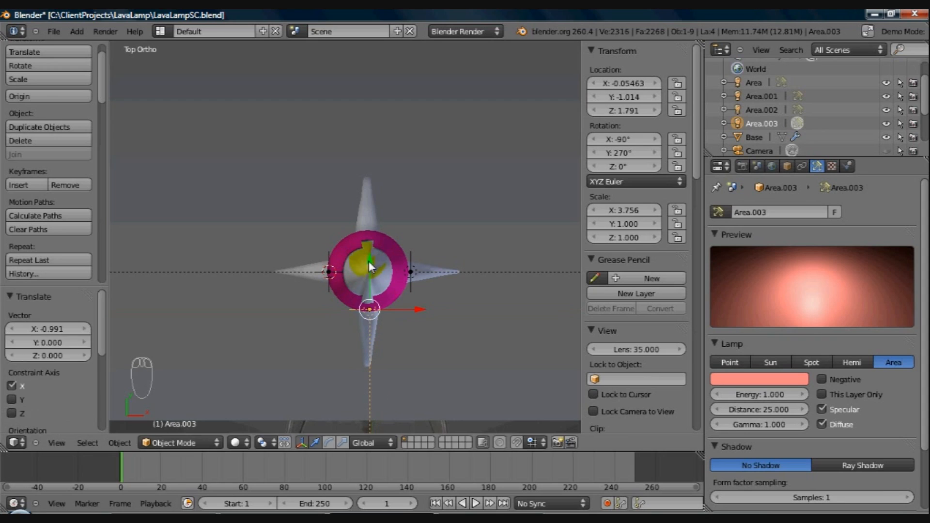
{"action": "left_click_drag", "start_coordinate": [368, 262], "coordinate": [368, 266]}
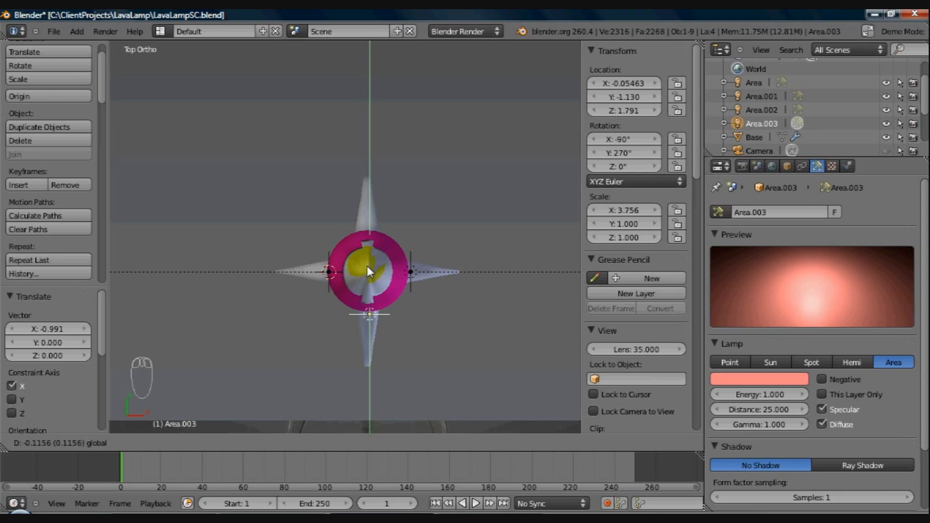
{"action": "left_click_drag", "start_coordinate": [367, 265], "coordinate": [367, 265]}
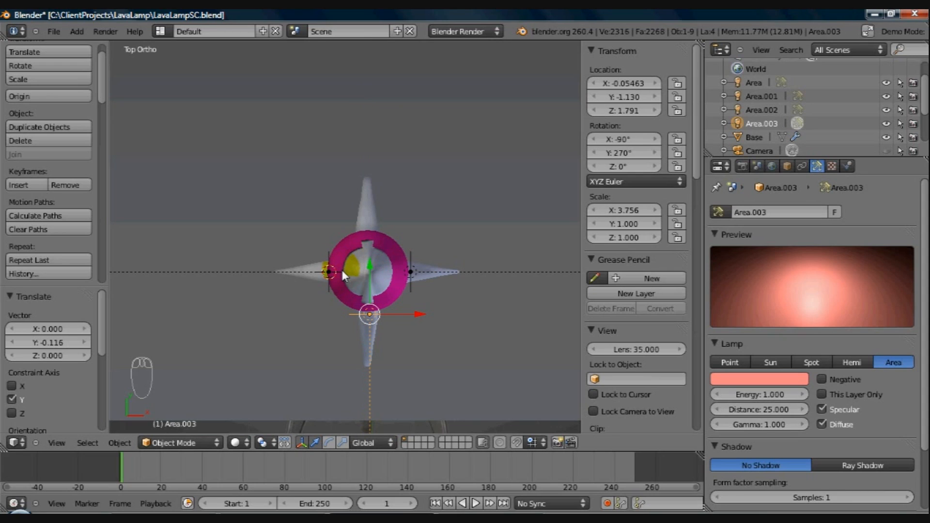
Shift the area lamp on the negative X side slightly outward from the glass, to about -1.144 on X
{"action": "left_click", "coordinate": [341, 271]}
{"action": "right_click", "coordinate": [332, 272]}
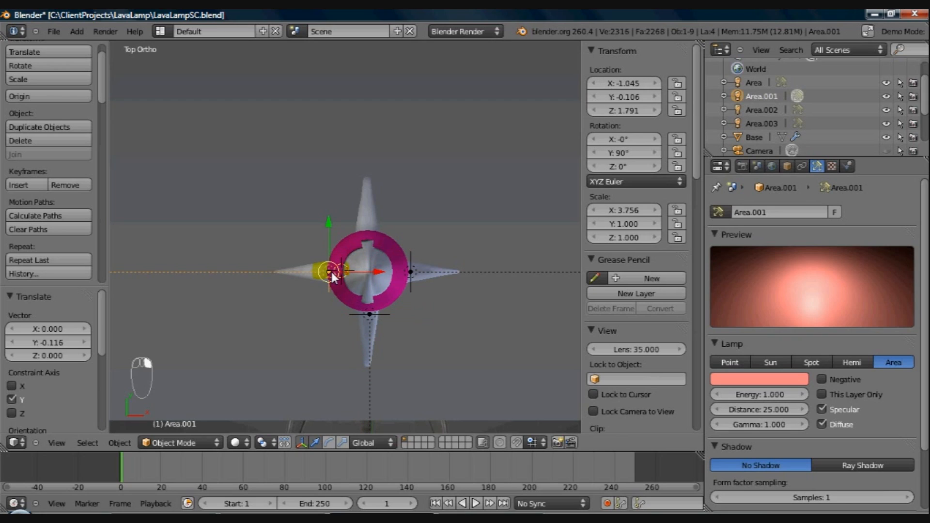
{"action": "right_click", "coordinate": [375, 275]}
{"action": "left_click_drag", "start_coordinate": [377, 276], "coordinate": [371, 271]}
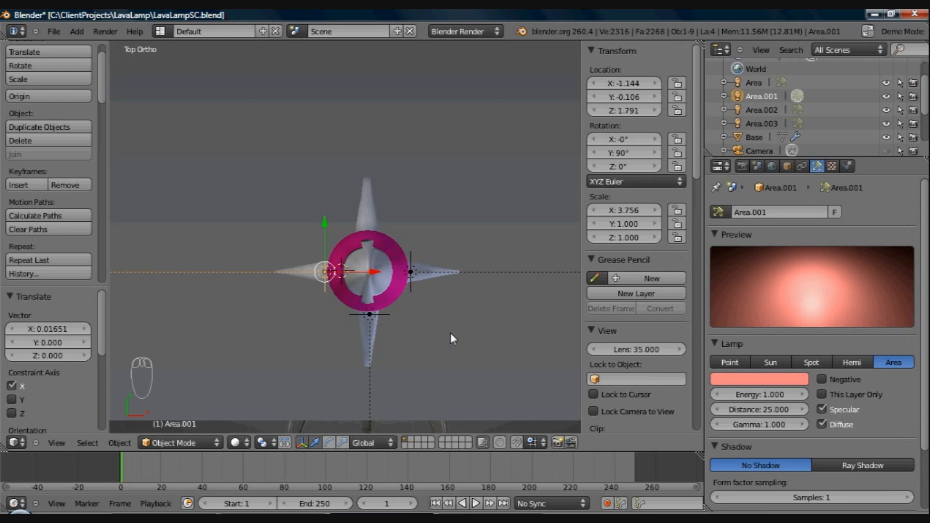
Duplicate the area lamp on the negative Y side and move the copy about 2.113 along Y, across the glass
{"action": "right_click", "coordinate": [378, 312]}
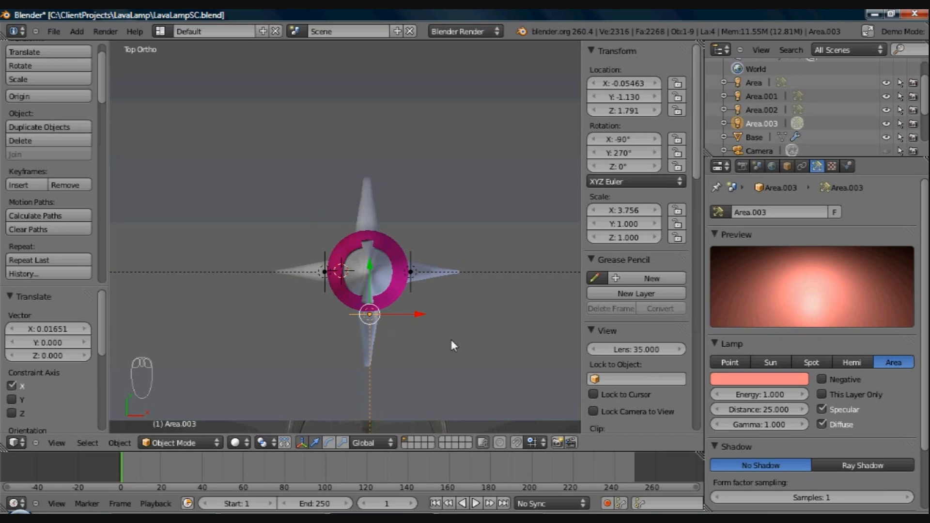
{"action": "key", "text": "shift+d"}
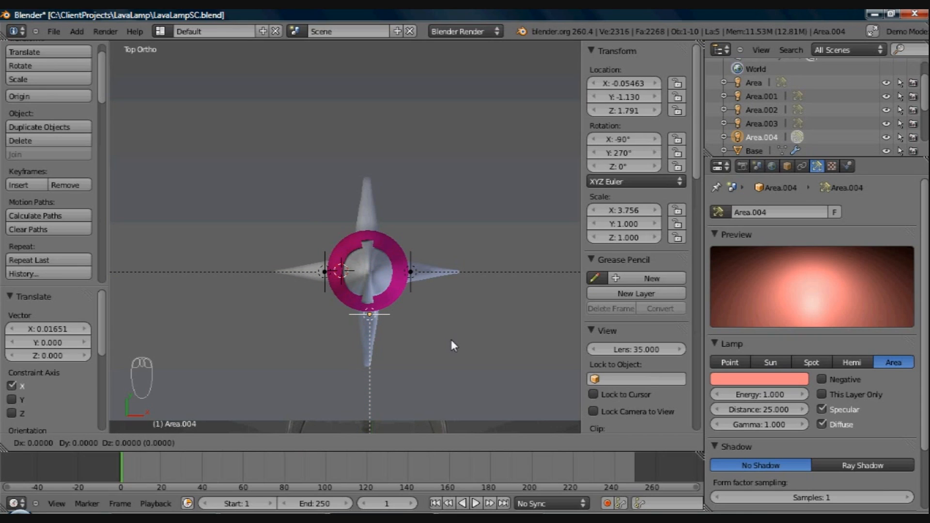
{"action": "key", "text": "y"}
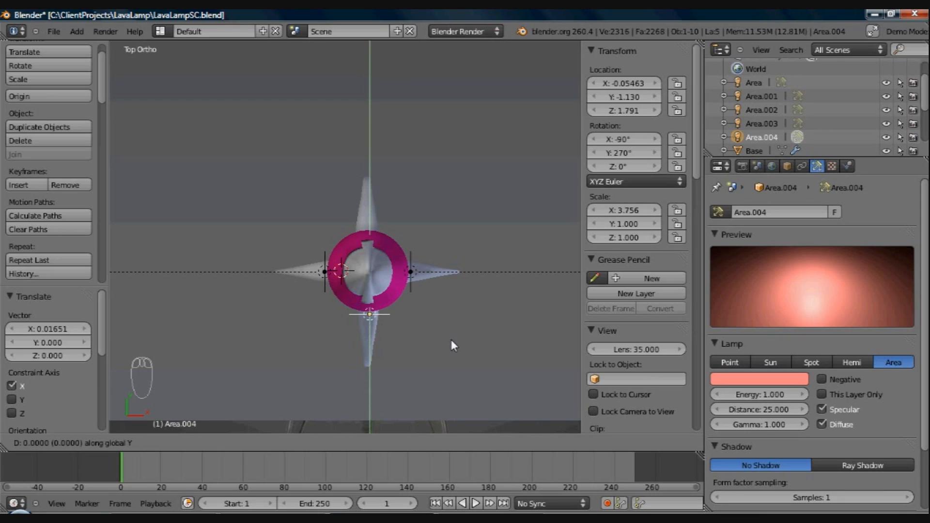
{"action": "left_click", "coordinate": [444, 258]}
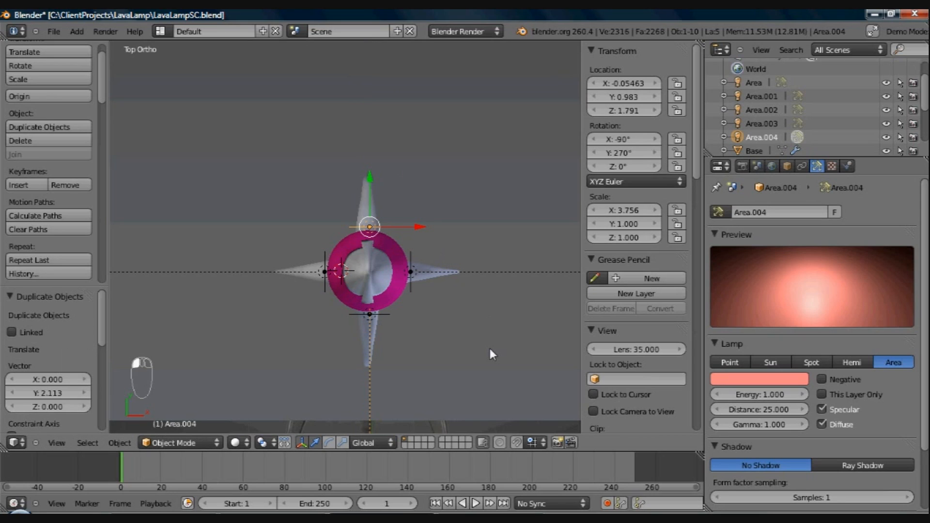
{"action": "type", "text": "r9"}
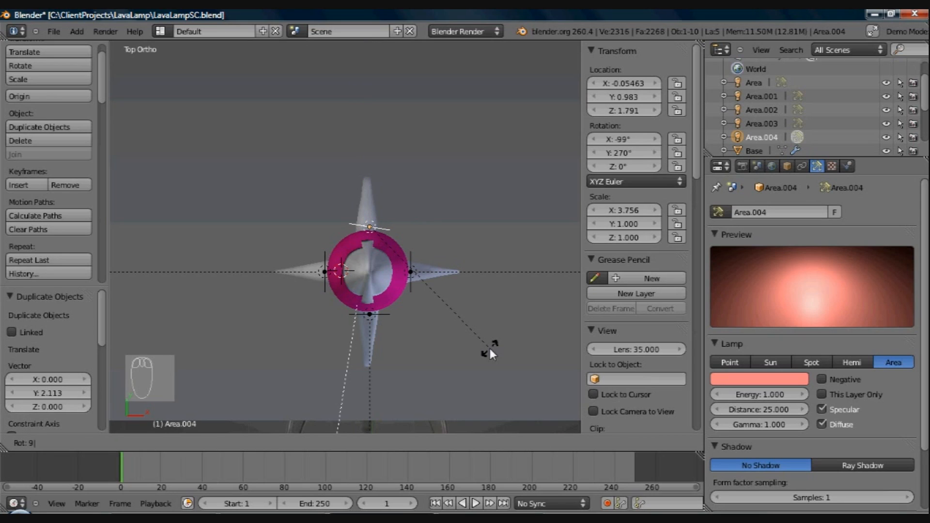
{"action": "type", "text": "0"}
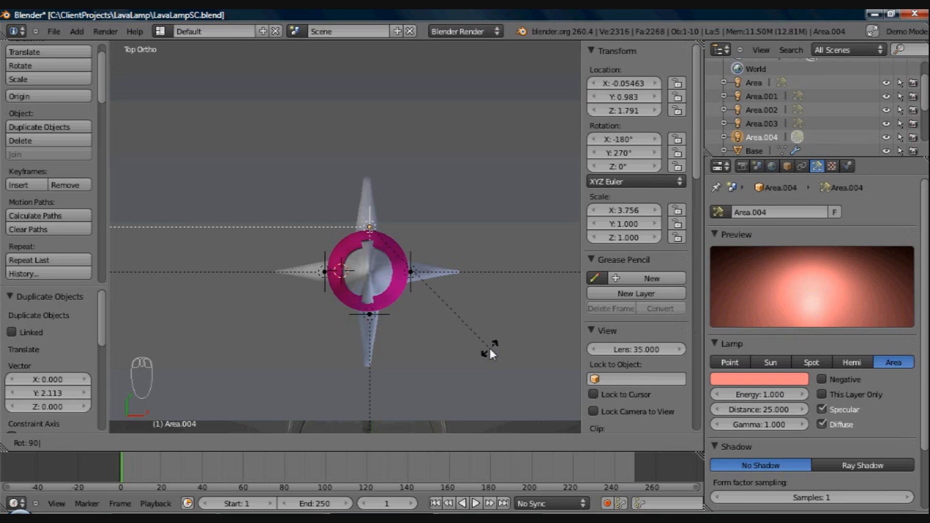
{"action": "right_click", "coordinate": [490, 349]}
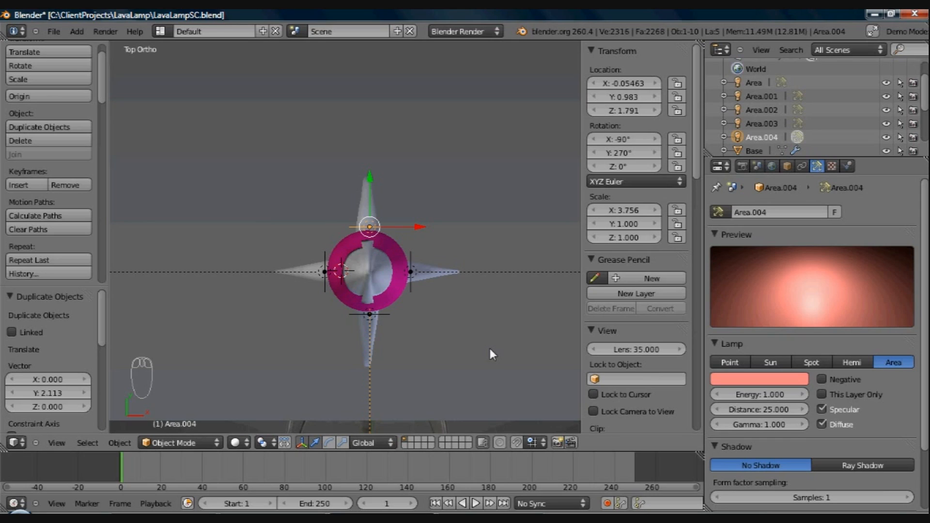
Rotate the new area lamp on the positive Y side 180° so it points away from the glass
{"action": "type", "text": "r180"}
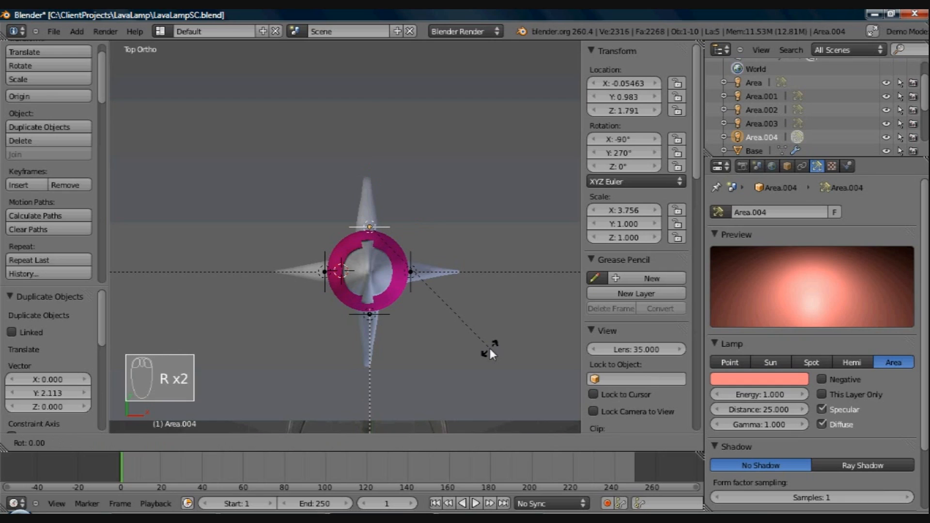
{"action": "key", "text": "Return"}
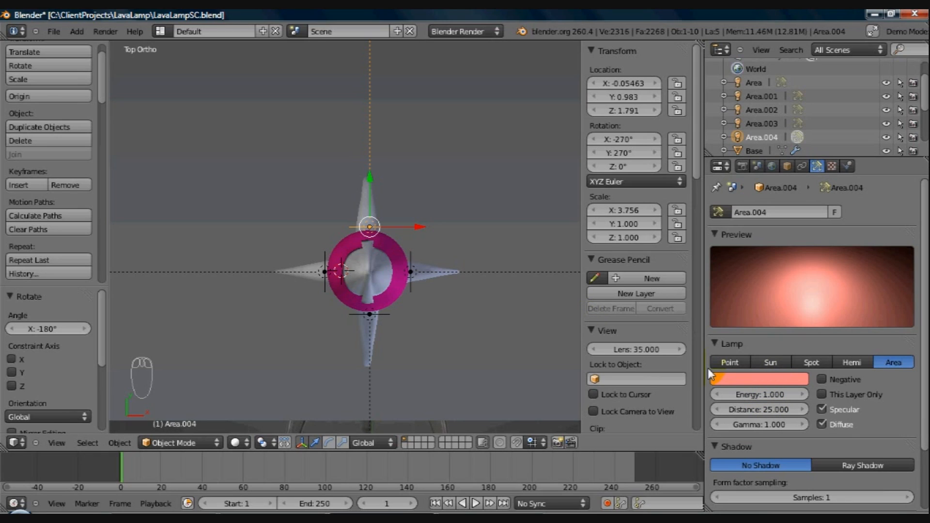
Set the energy of the area lamp on the positive Y side of the glass to 0.020
{"action": "left_click", "coordinate": [766, 394]}
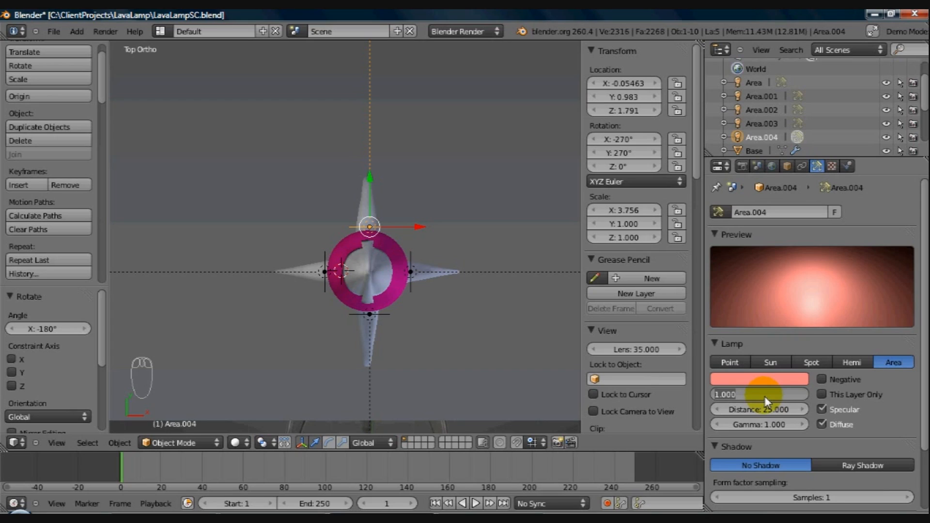
{"action": "type", "text": ".020"}
{"action": "key", "text": "Return"}
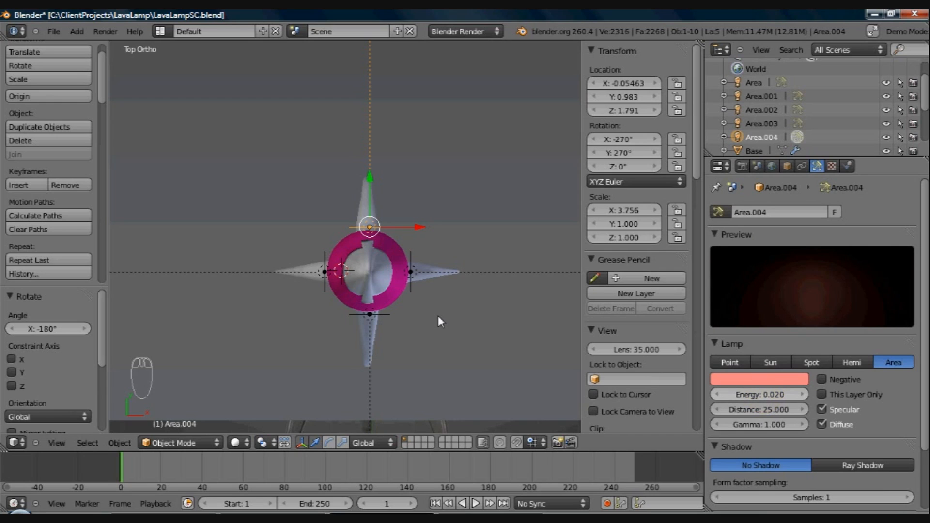
Set the energy of the area lamp on the positive X side of the glass to 0.005
{"action": "right_click", "coordinate": [409, 283]}
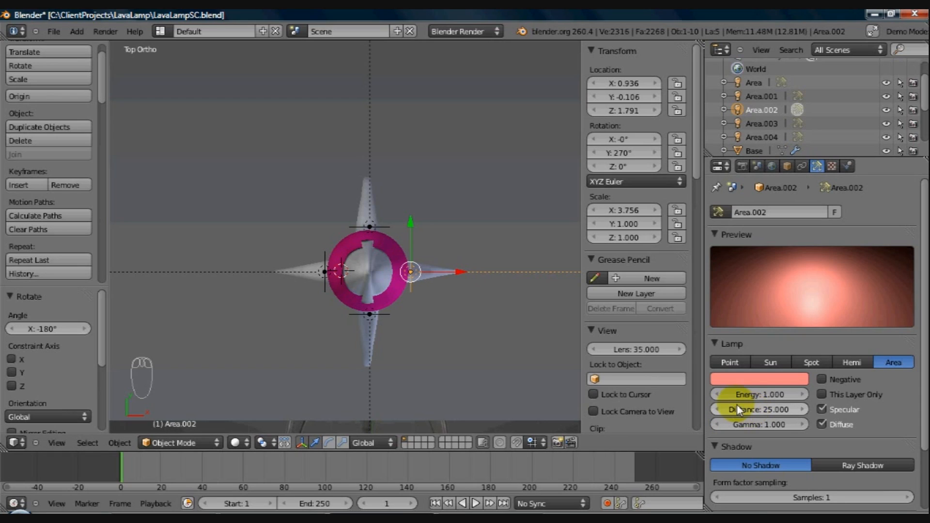
{"action": "left_click", "coordinate": [765, 393]}
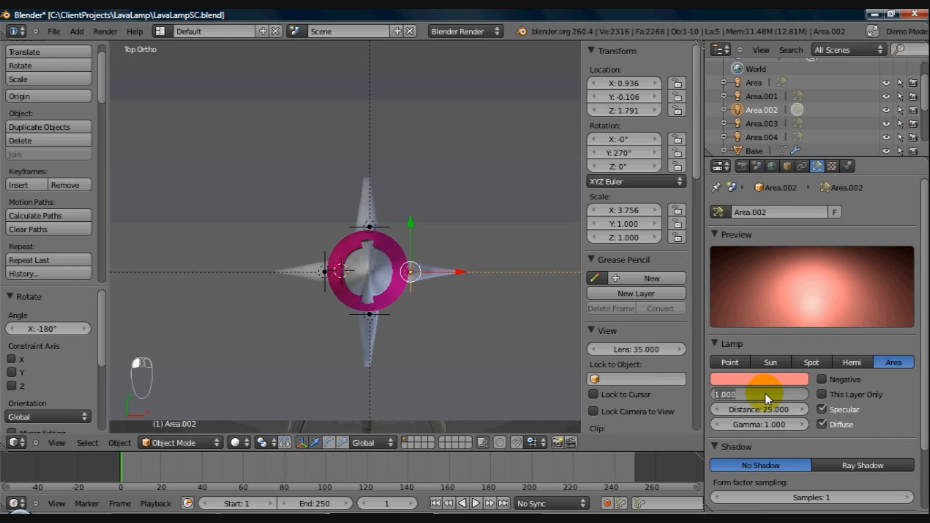
{"action": "key", "text": "BackSpace"}
{"action": "type", "text": "0.005"}
{"action": "key", "text": "Return"}
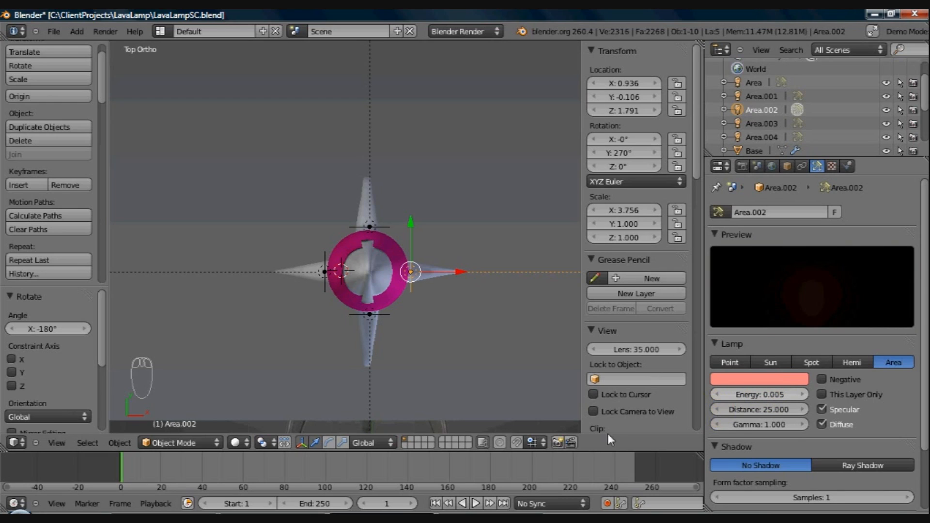
Link the object data of the negative X area lamp to the positive X and negative Y area lamps
{"action": "right_click", "coordinate": [315, 271]}
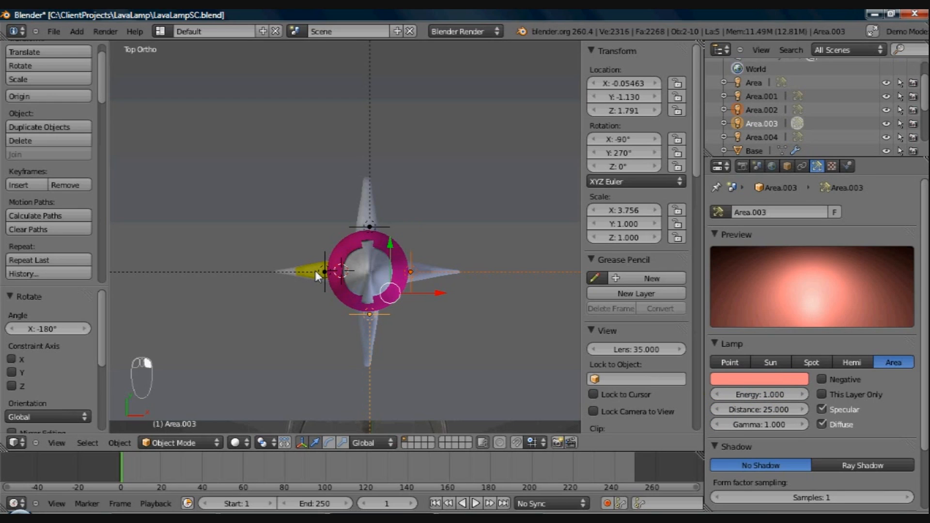
{"action": "right_click", "coordinate": [322, 273]}
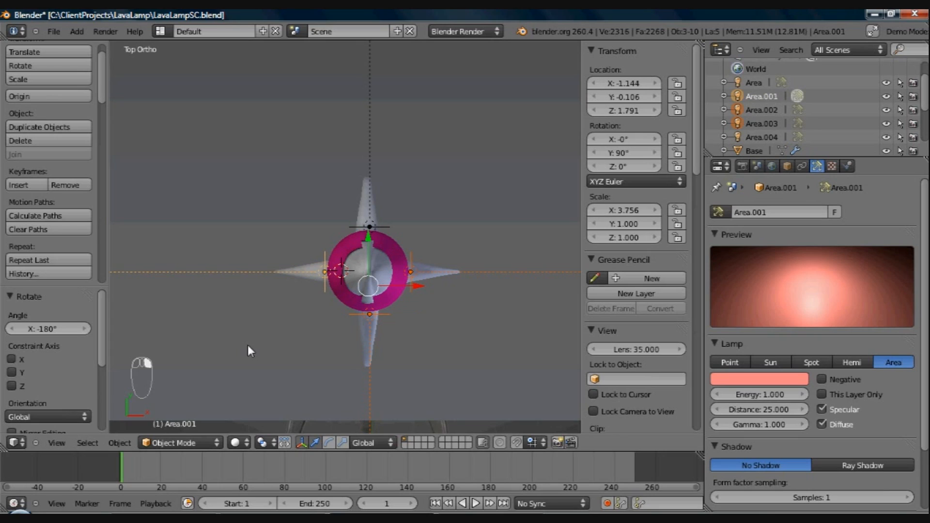
{"action": "key", "text": "ctrl+l"}
{"action": "mouse_move", "coordinate": [247, 347]}
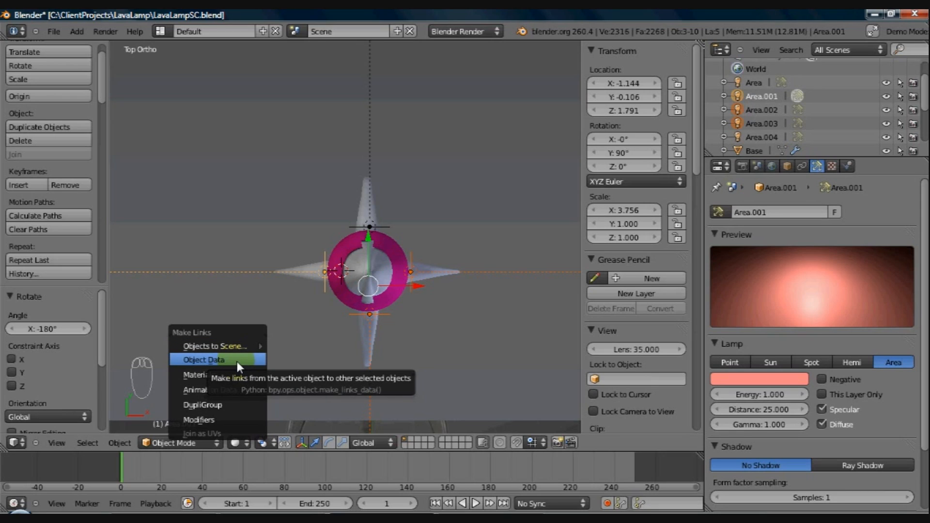
{"action": "left_click", "coordinate": [237, 361]}
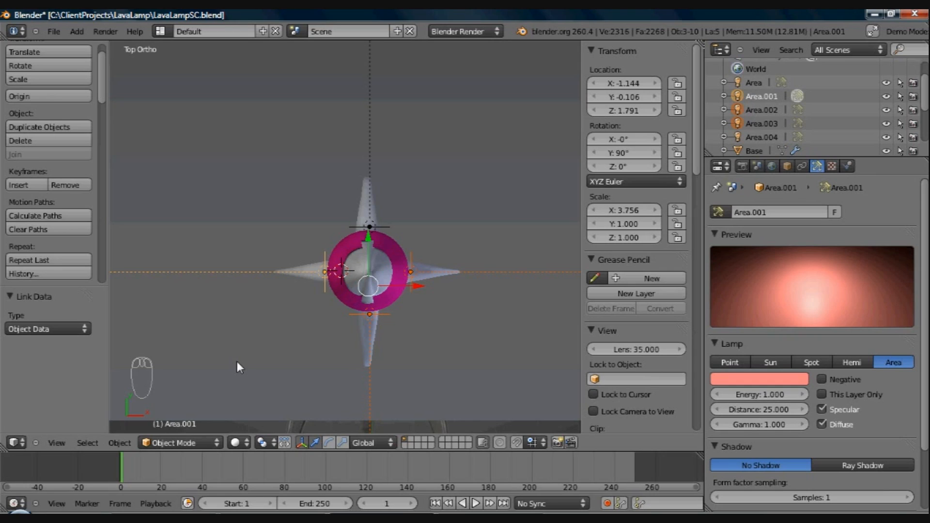
Set the energy of the shared lamp data to 0.005 through the positive X area lamp
{"action": "right_click", "coordinate": [412, 272]}
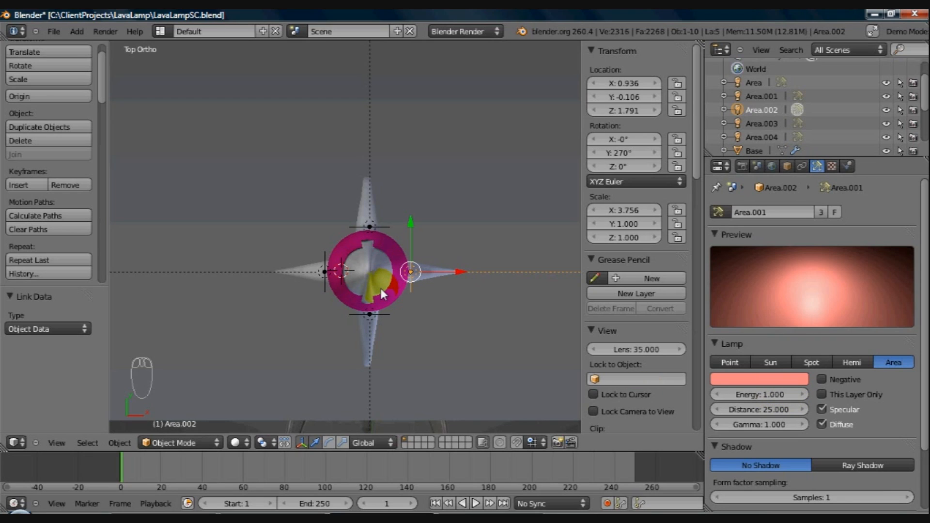
{"action": "left_click", "coordinate": [765, 394]}
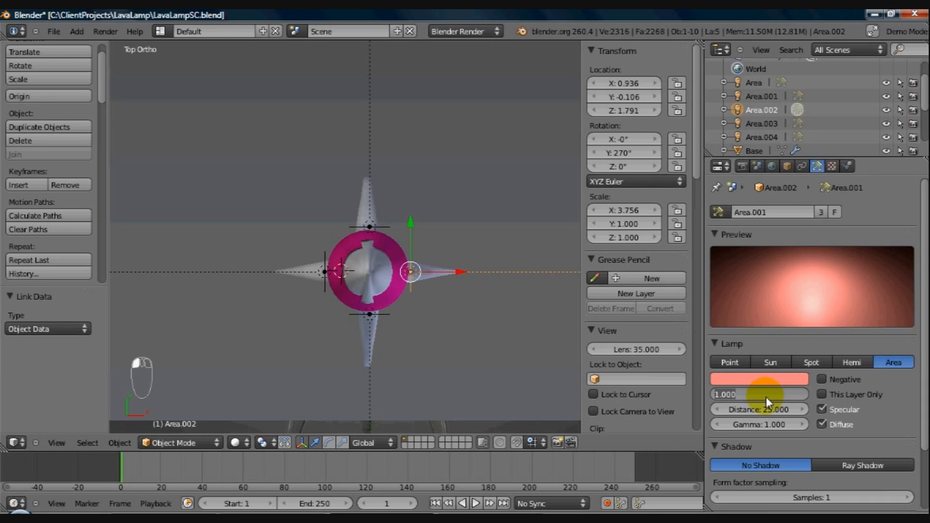
{"action": "key", "text": "BackSpace"}
{"action": "type", "text": "0.005"}
{"action": "key", "text": "Return"}
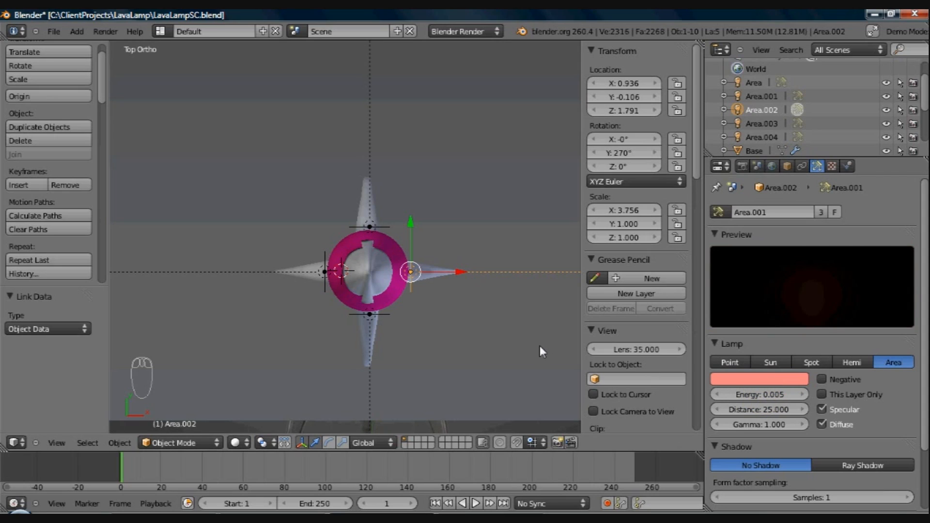
Link the positive X lamp's object data to the negative X and negative Y lamps again, and check the energy of all four side lamps
{"action": "right_click", "coordinate": [324, 276]}
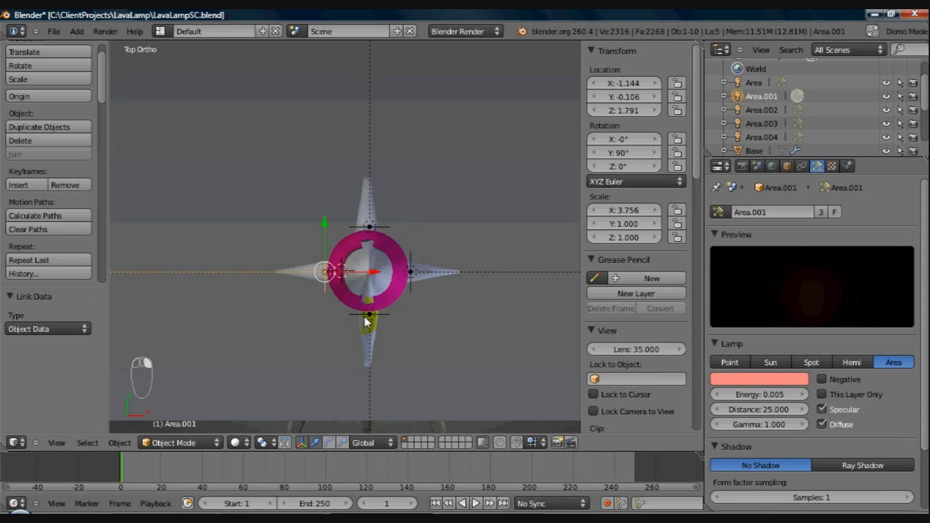
{"action": "right_click", "coordinate": [365, 317]}
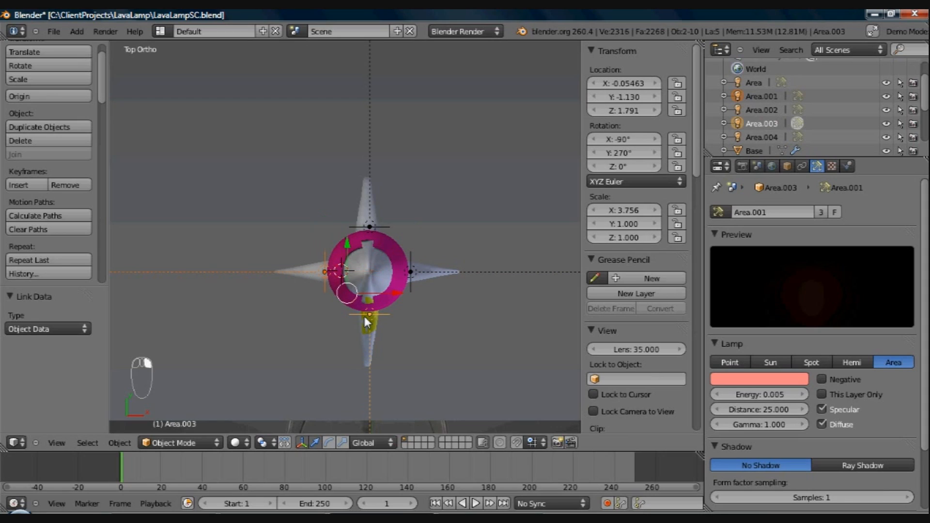
{"action": "right_click", "coordinate": [412, 274]}
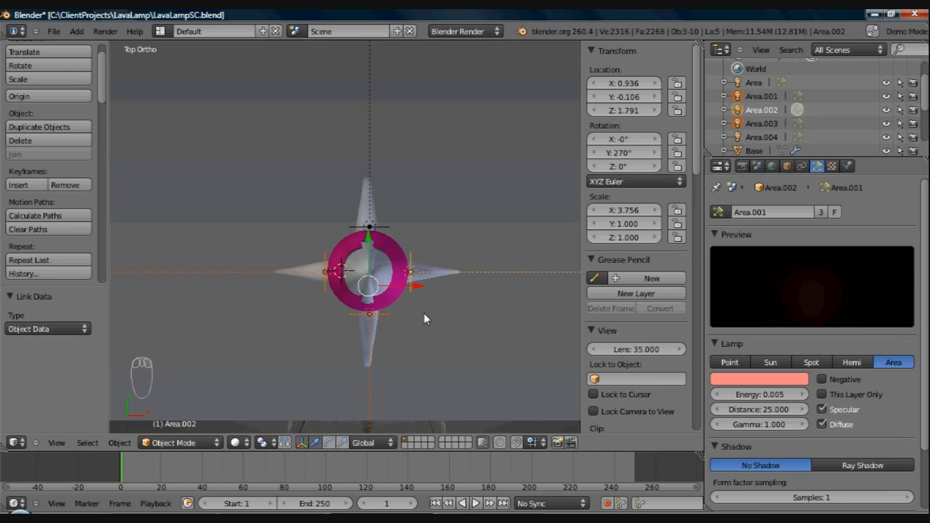
{"action": "key", "text": "ctrl+l"}
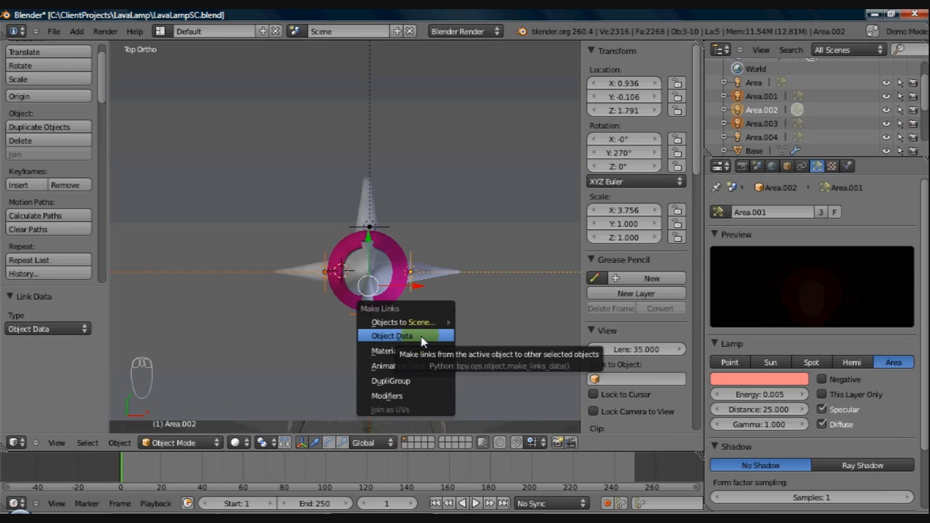
{"action": "left_click", "coordinate": [420, 341]}
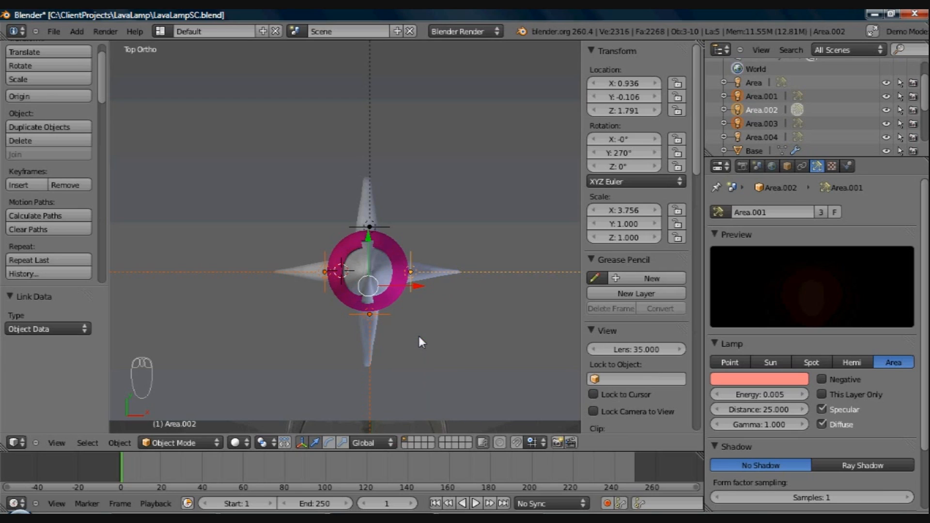
{"action": "right_click", "coordinate": [323, 274]}
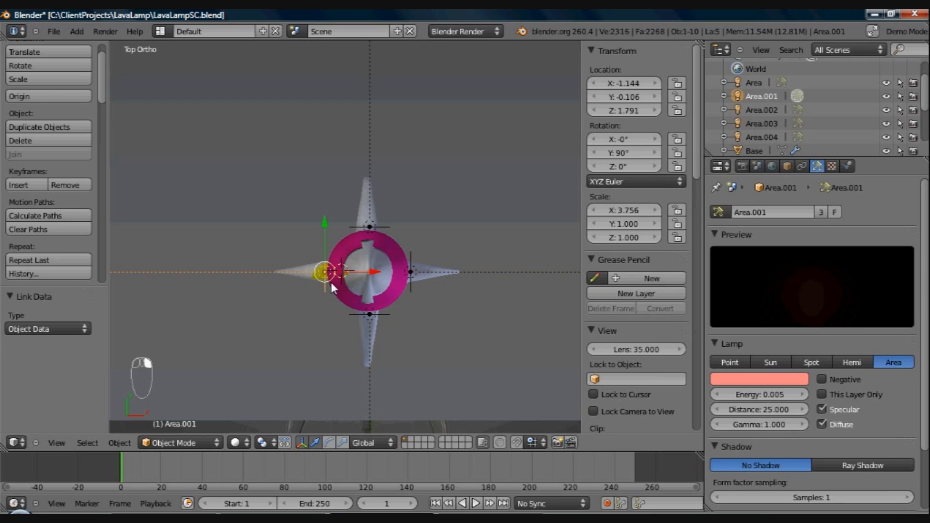
{"action": "right_click", "coordinate": [369, 320]}
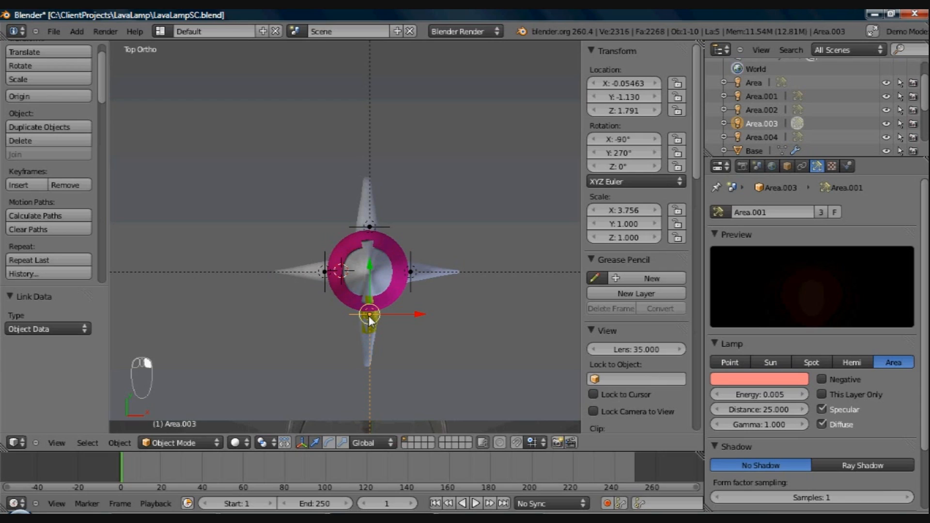
{"action": "right_click", "coordinate": [407, 273]}
{"action": "right_click", "coordinate": [409, 273]}
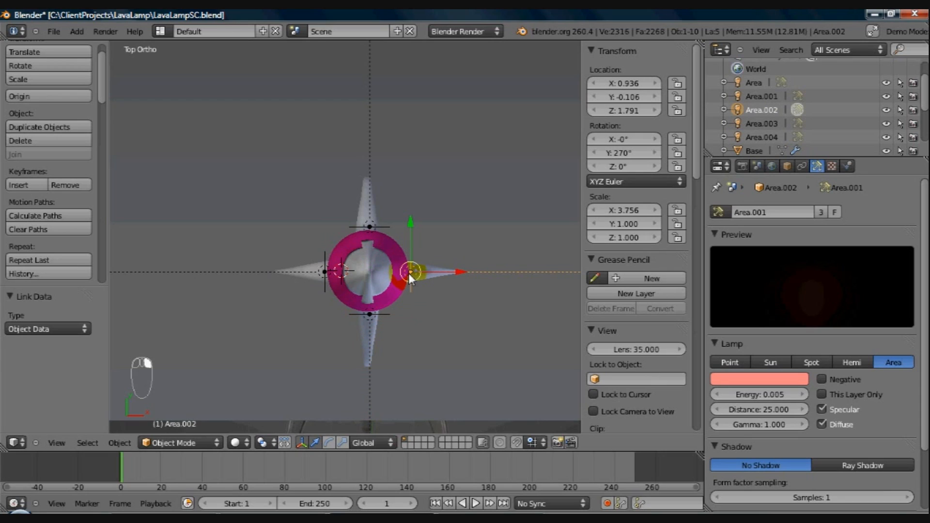
{"action": "right_click", "coordinate": [370, 227]}
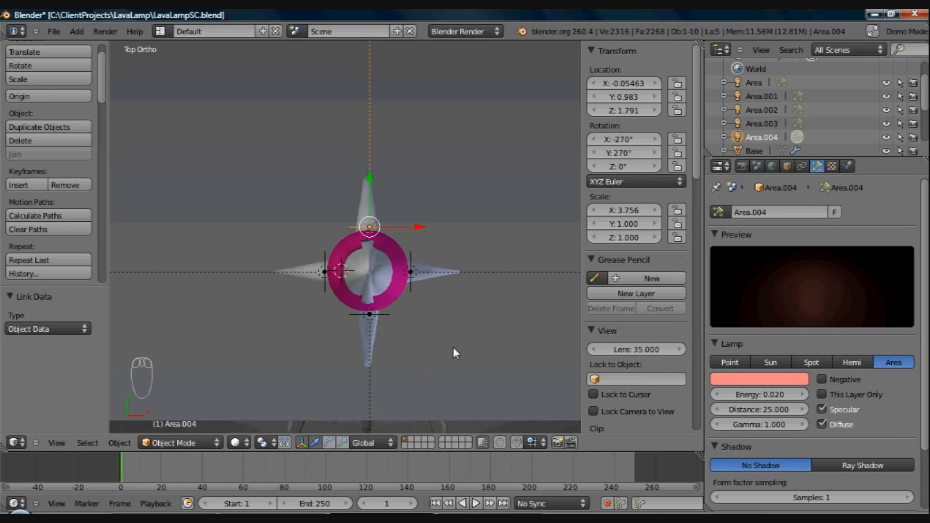
Enable Ray Shadow on the three linked side area lamps and on the separate positive Y lamp
{"action": "right_click", "coordinate": [414, 274]}
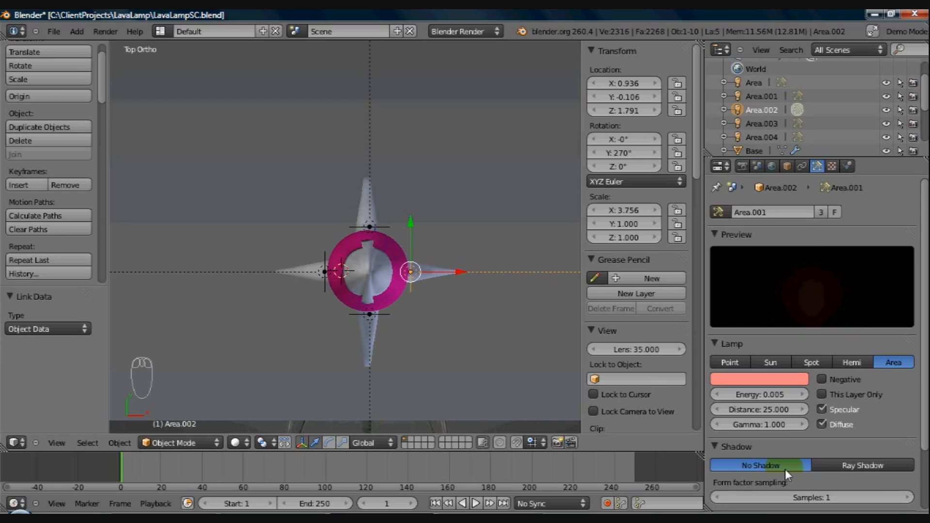
{"action": "left_click", "coordinate": [825, 466]}
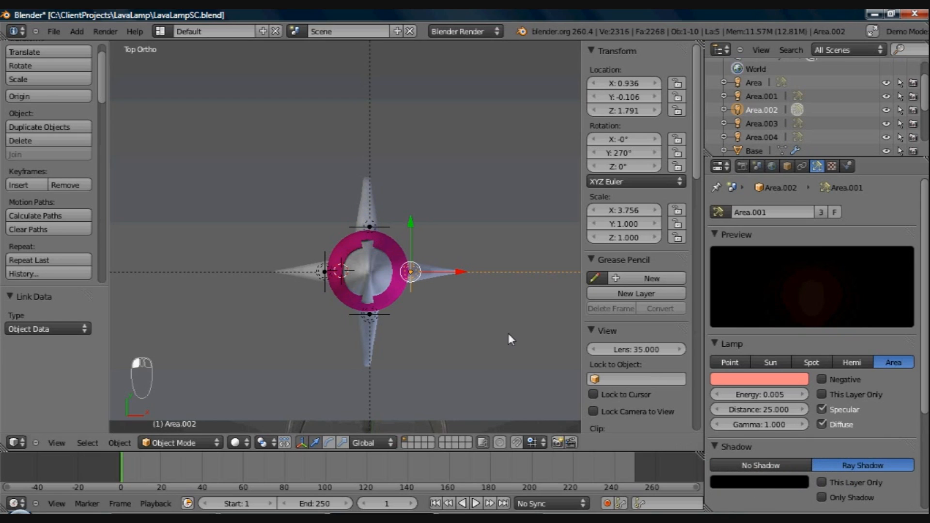
{"action": "right_click", "coordinate": [376, 312]}
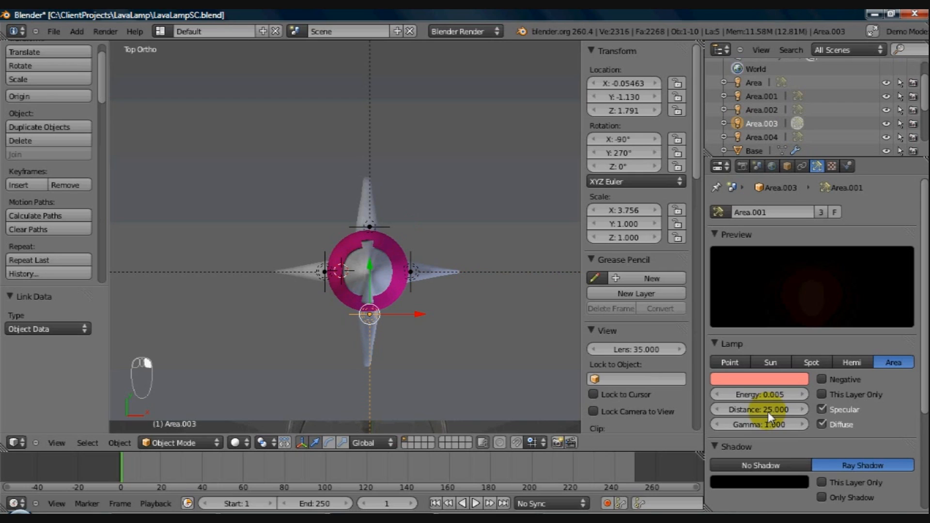
{"action": "left_click", "coordinate": [835, 467]}
{"action": "right_click", "coordinate": [321, 274]}
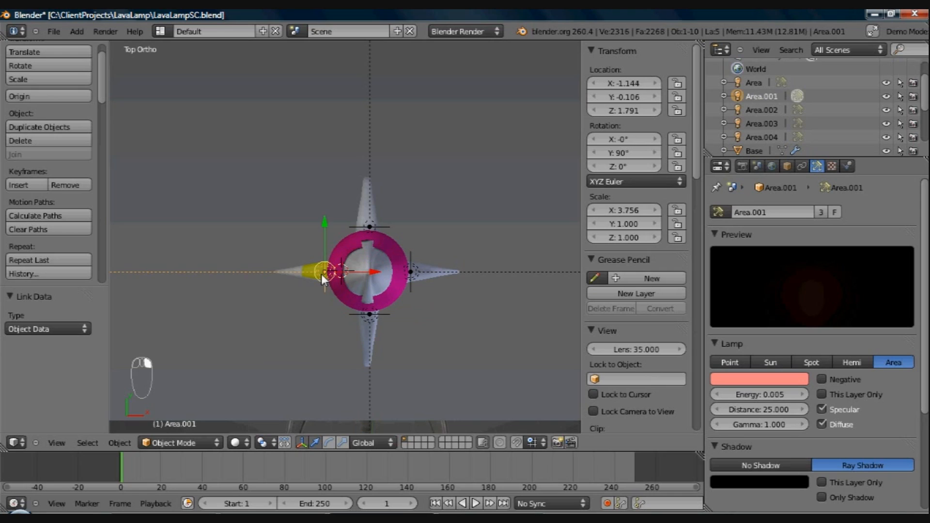
{"action": "left_click", "coordinate": [838, 467]}
{"action": "right_click", "coordinate": [368, 229]}
{"action": "right_click", "coordinate": [371, 222]}
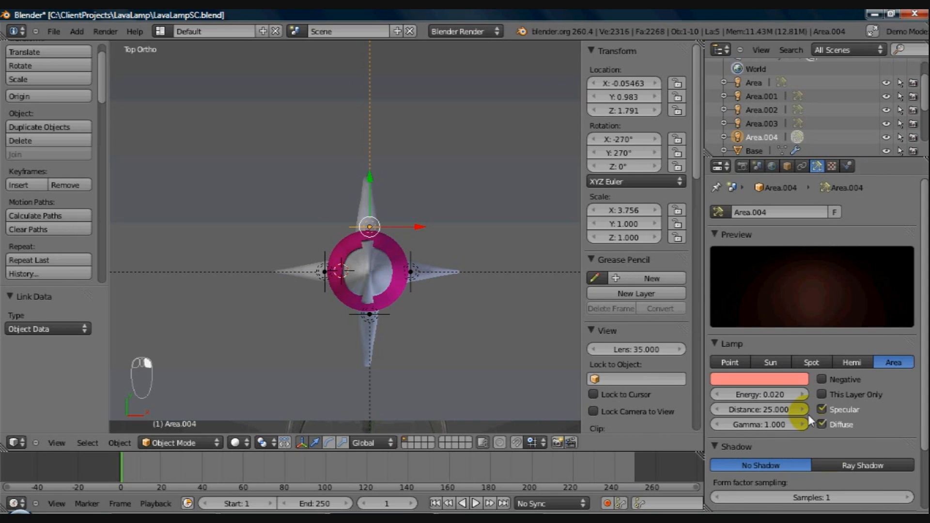
{"action": "left_click", "coordinate": [822, 465]}
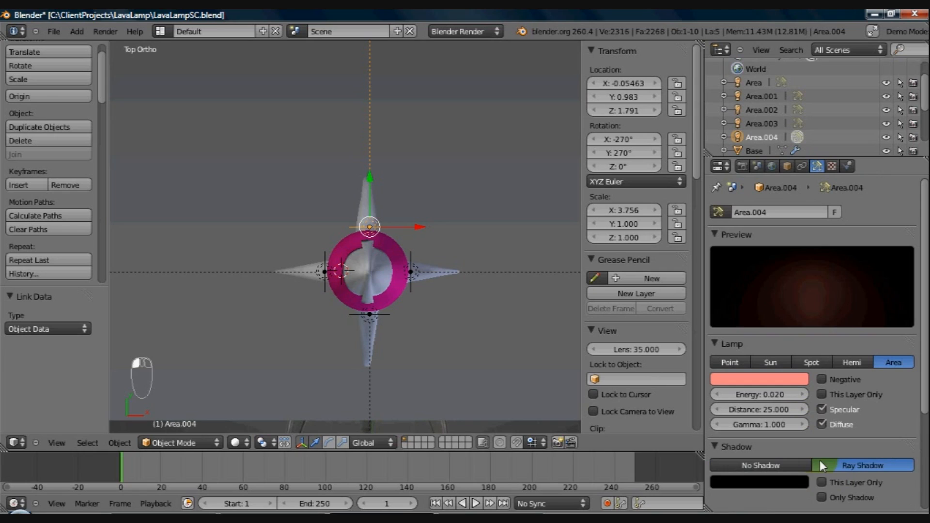
Recheck the energy of the positive X and positive Y side lamps, and render the scene to judge the lava lamp's lighting
{"action": "right_click", "coordinate": [415, 275]}
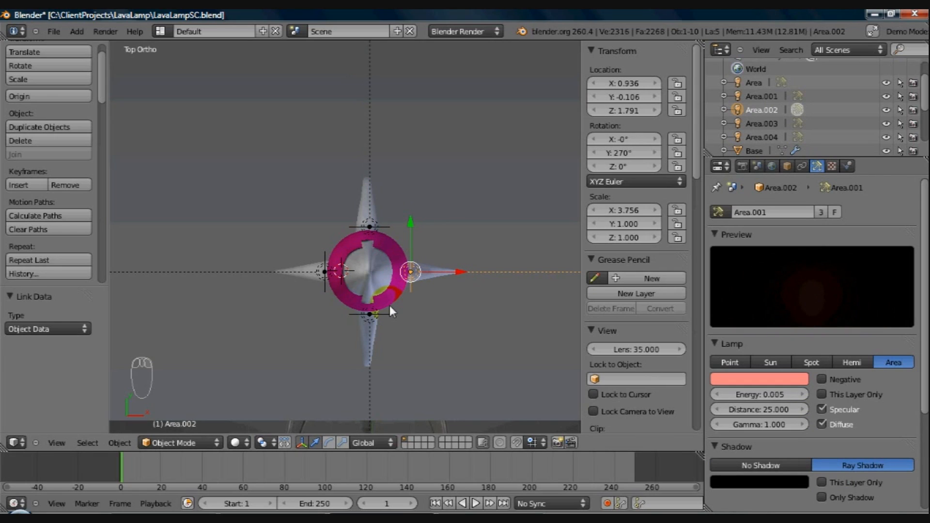
{"action": "right_click", "coordinate": [402, 276]}
{"action": "right_click", "coordinate": [326, 279]}
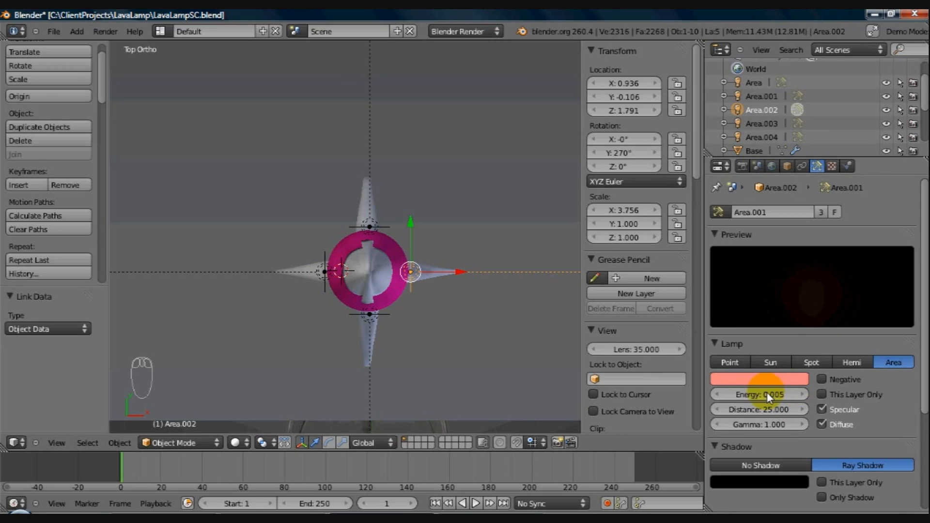
{"action": "right_click", "coordinate": [373, 226]}
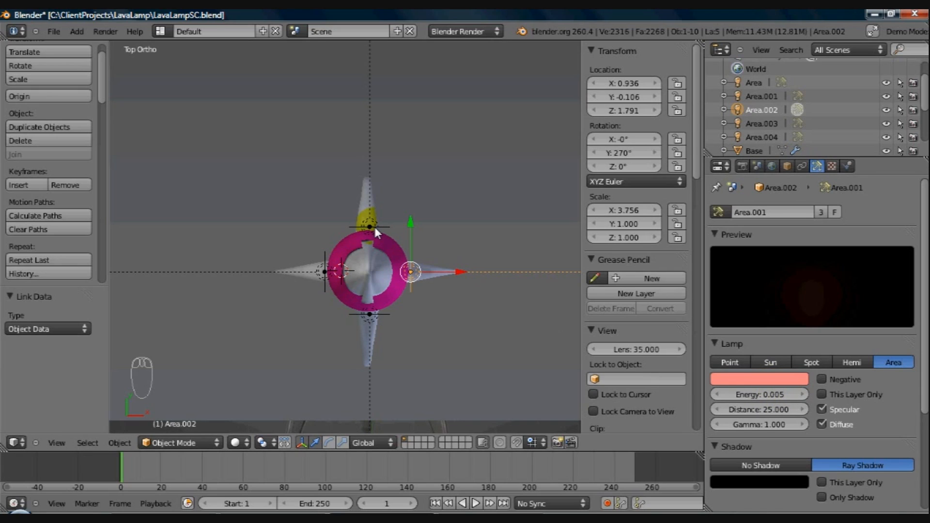
{"action": "right_click", "coordinate": [373, 226]}
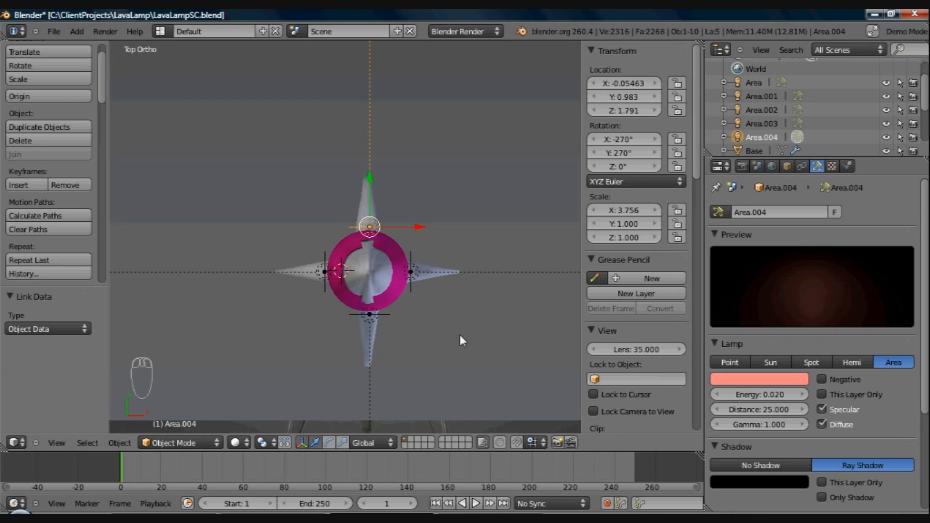
{"action": "key", "text": "KP_1"}
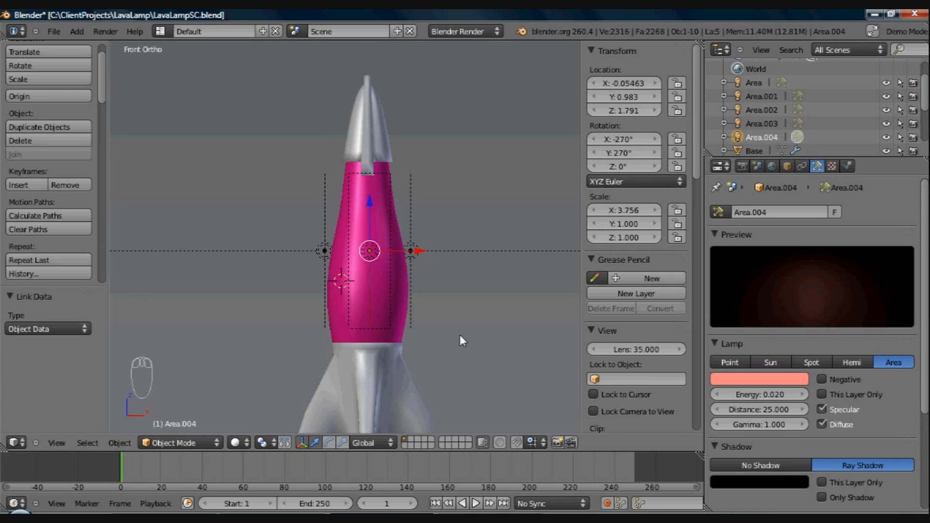
{"action": "key", "text": "F12"}
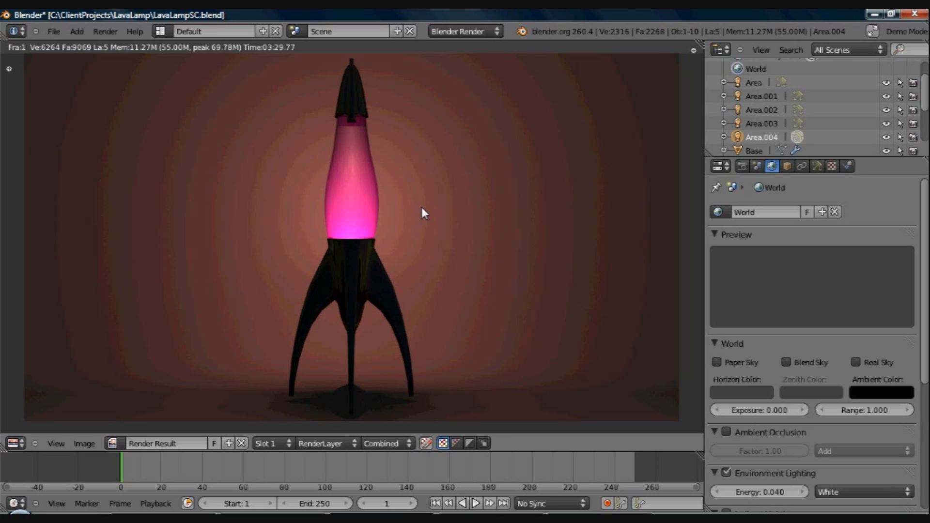
{"action": "key", "text": "F11"}
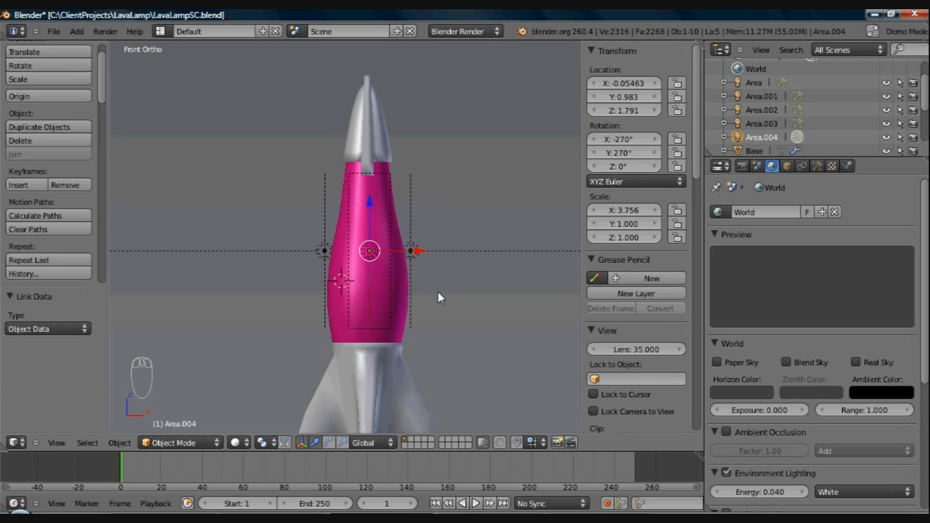
{"action": "scroll", "coordinate": [438, 292], "scroll_direction": "down", "scroll_amount": 5}
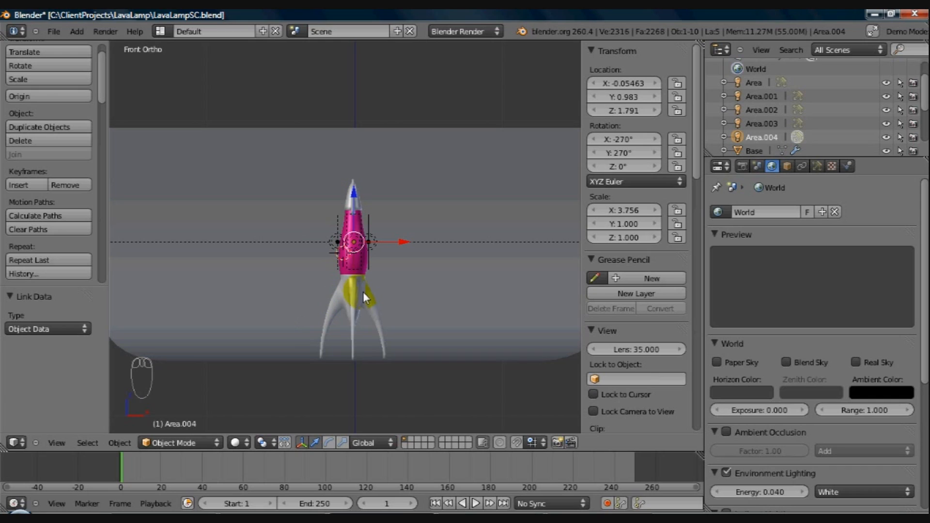
Raise the backdrop plane about 0.225 along Z toward the tips of the rocket's legs
{"action": "right_click", "coordinate": [411, 326]}
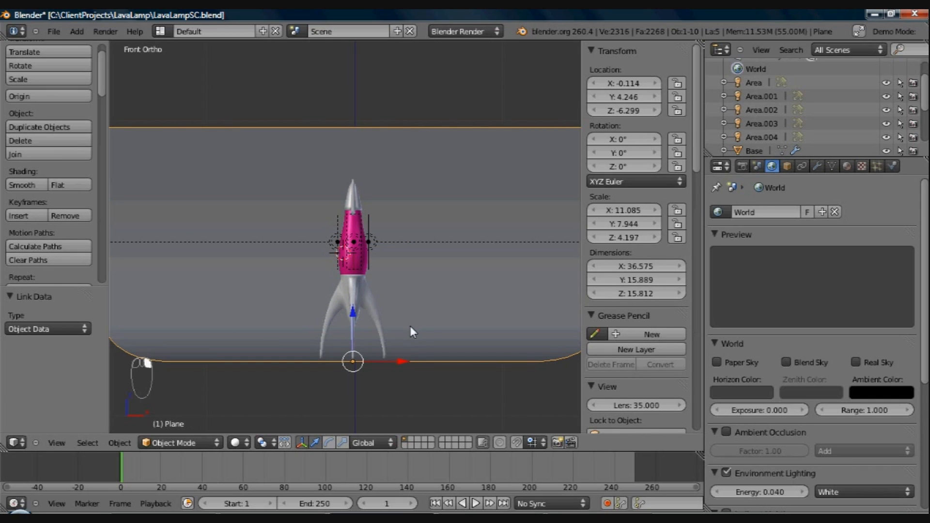
{"action": "middle_click_drag", "start_coordinate": [366, 344], "coordinate": [370, 275], "text": "shift"}
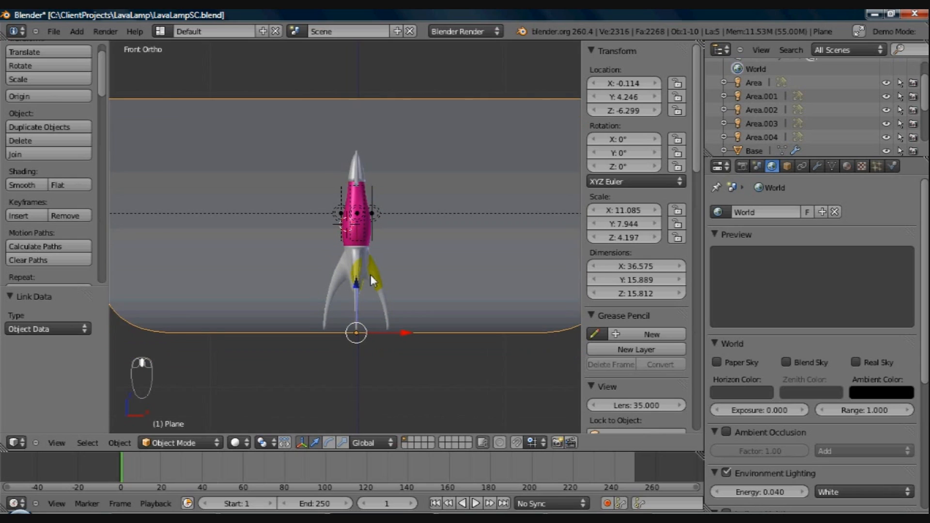
{"action": "scroll", "coordinate": [370, 320], "scroll_direction": "up", "scroll_amount": 1}
{"action": "scroll", "coordinate": [370, 318], "scroll_direction": "up", "scroll_amount": 3}
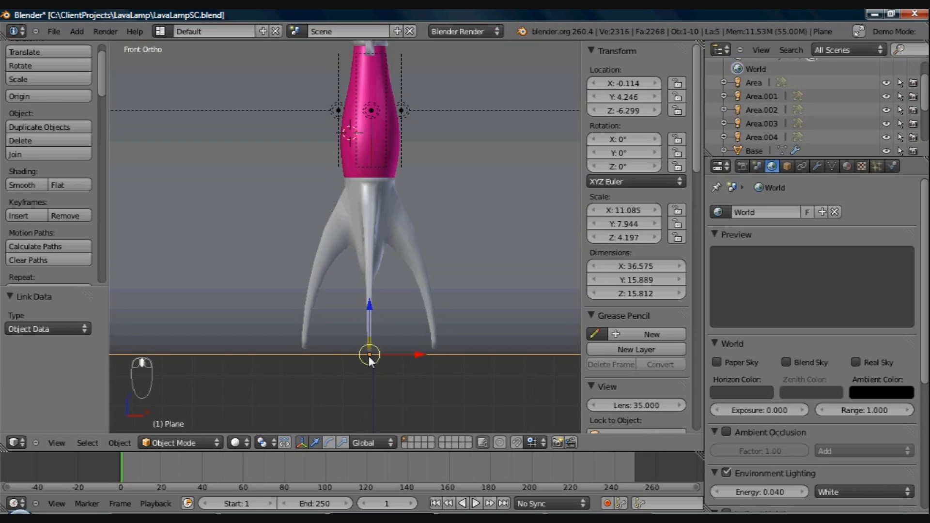
{"action": "middle_click_drag", "start_coordinate": [376, 299], "coordinate": [367, 249], "text": "shift"}
{"action": "key", "text": "g"}
{"action": "key", "text": "z"}
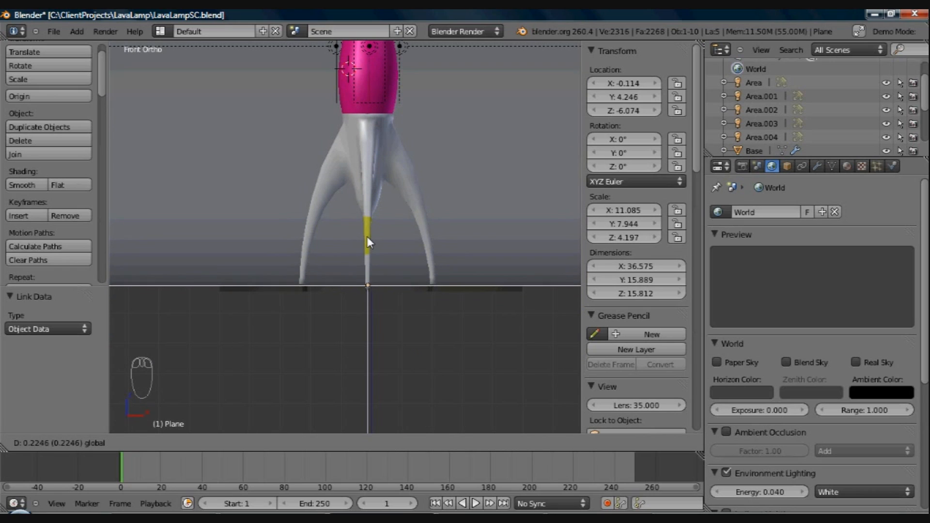
{"action": "left_click", "coordinate": [367, 237]}
Lower the backdrop plane about 0.047 along Z so the rocket's feet rest on it, and save the file
{"action": "middle_click_drag", "start_coordinate": [376, 322], "coordinate": [367, 298]}
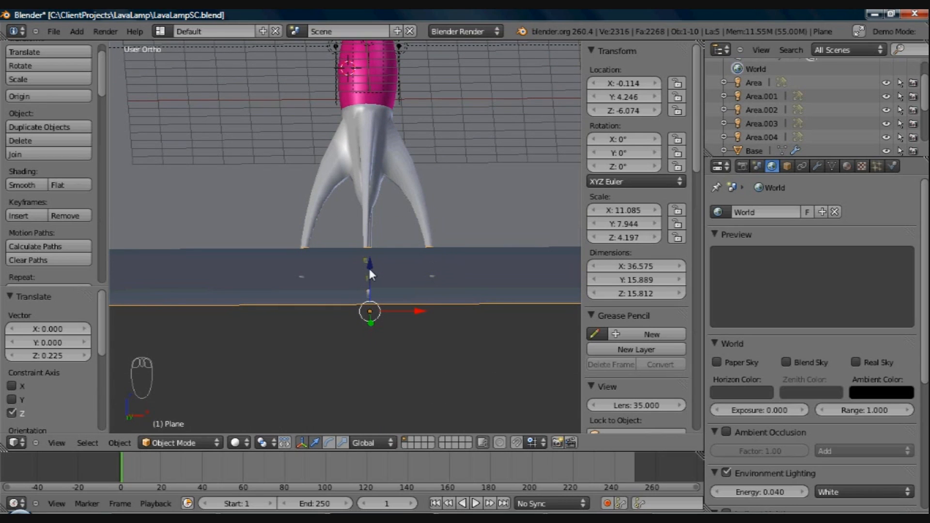
{"action": "left_click_drag", "start_coordinate": [368, 265], "coordinate": [369, 265]}
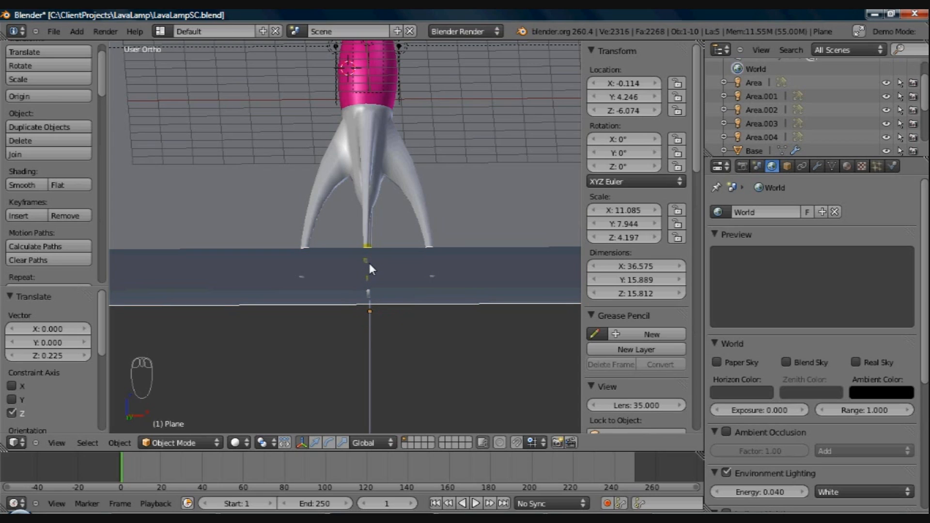
{"action": "key", "text": "g"}
{"action": "key", "text": "z"}
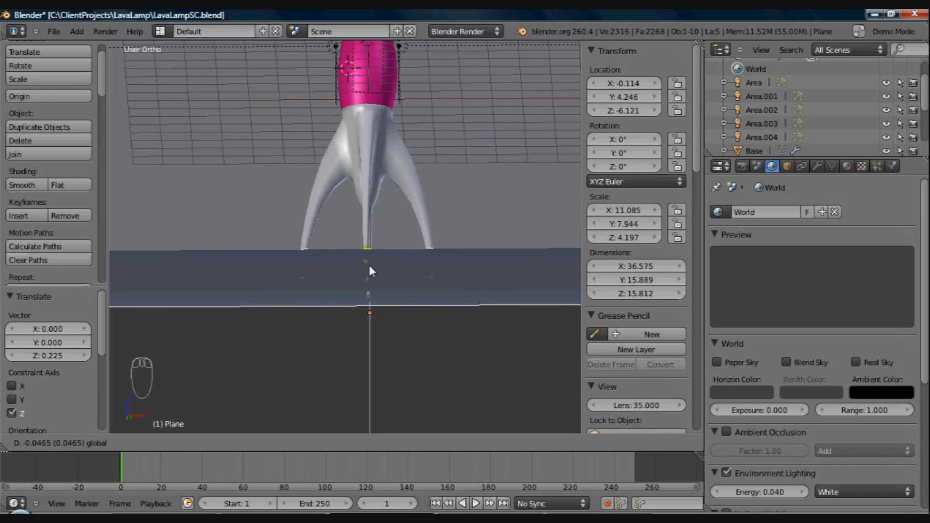
{"action": "left_click", "coordinate": [369, 267]}
{"action": "middle_click_drag", "start_coordinate": [404, 267], "coordinate": [383, 319]}
{"action": "middle_click_drag", "start_coordinate": [443, 301], "coordinate": [421, 306]}
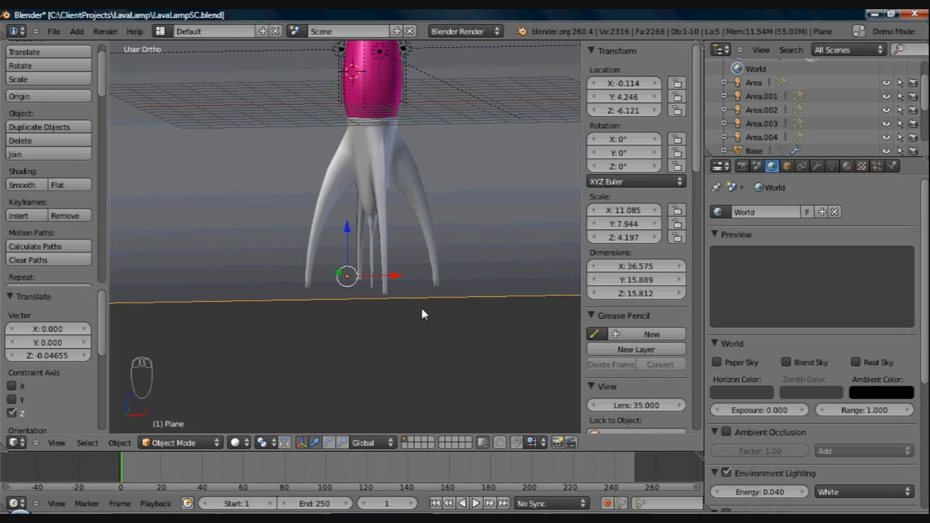
{"action": "key", "text": "ctrl+s"}
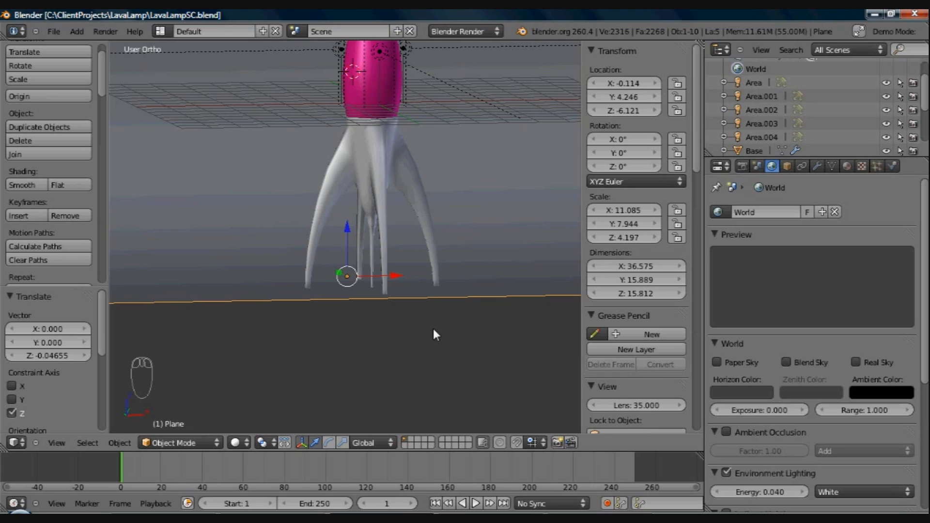
Show the lamp settings of the base area lamp and hide the pink glass body in the viewport
{"action": "key", "text": "KP_1"}
{"action": "middle_click_drag", "start_coordinate": [434, 295], "coordinate": [421, 411], "text": "shift"}
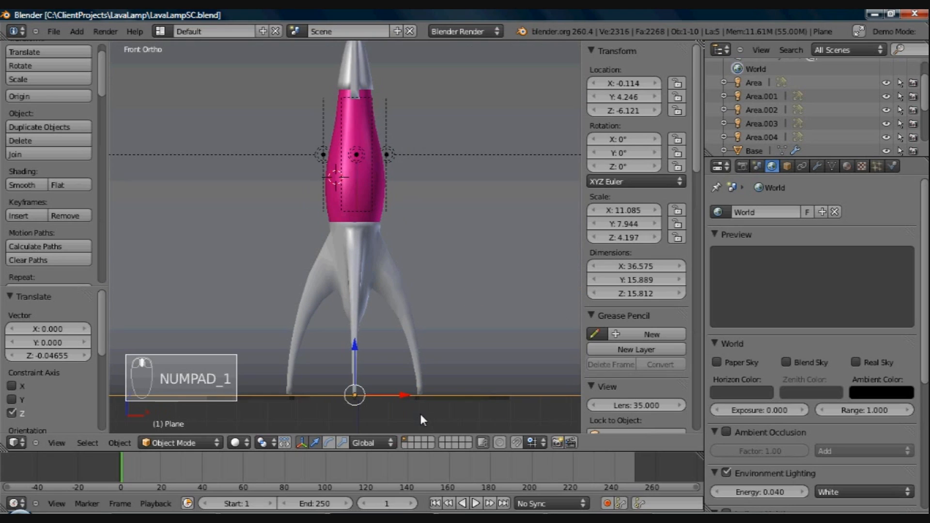
{"action": "right_click", "coordinate": [353, 195]}
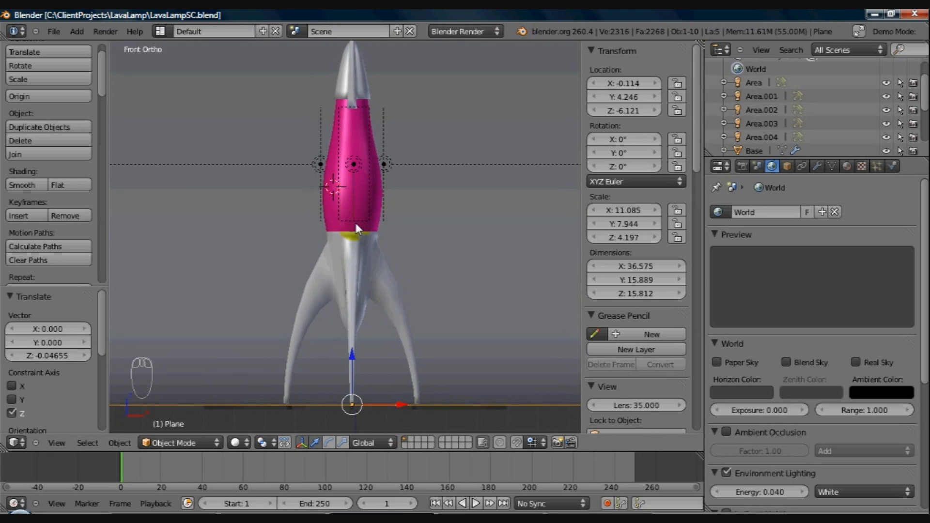
{"action": "left_click", "coordinate": [750, 84]}
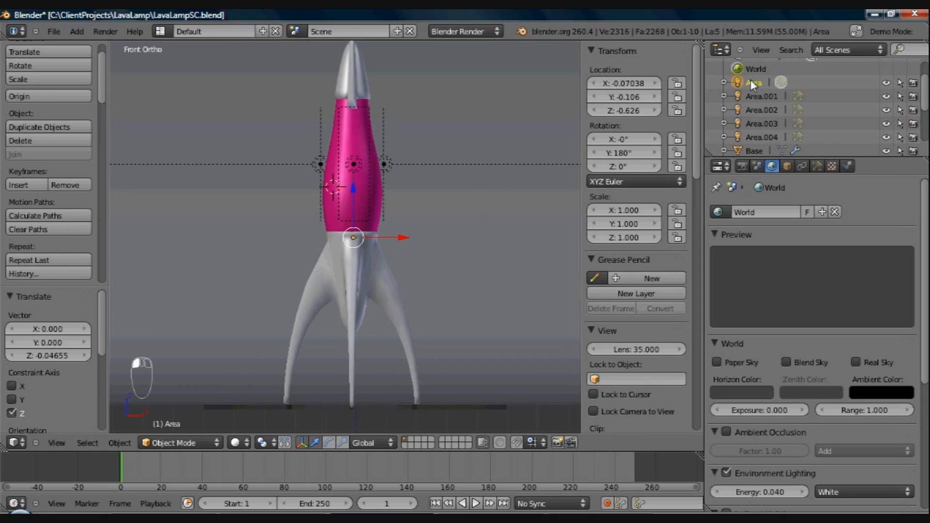
{"action": "left_click", "coordinate": [818, 167]}
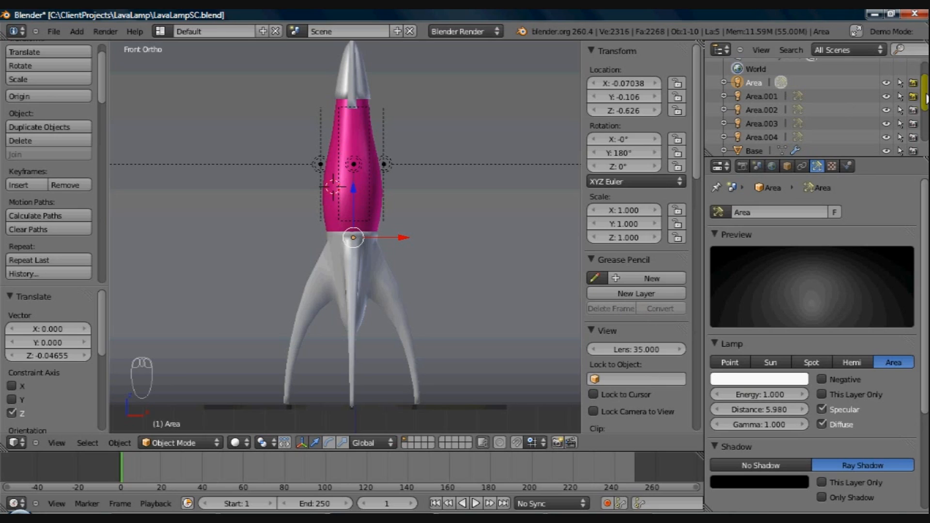
{"action": "scroll", "coordinate": [886, 134], "scroll_direction": "down", "scroll_amount": 2}
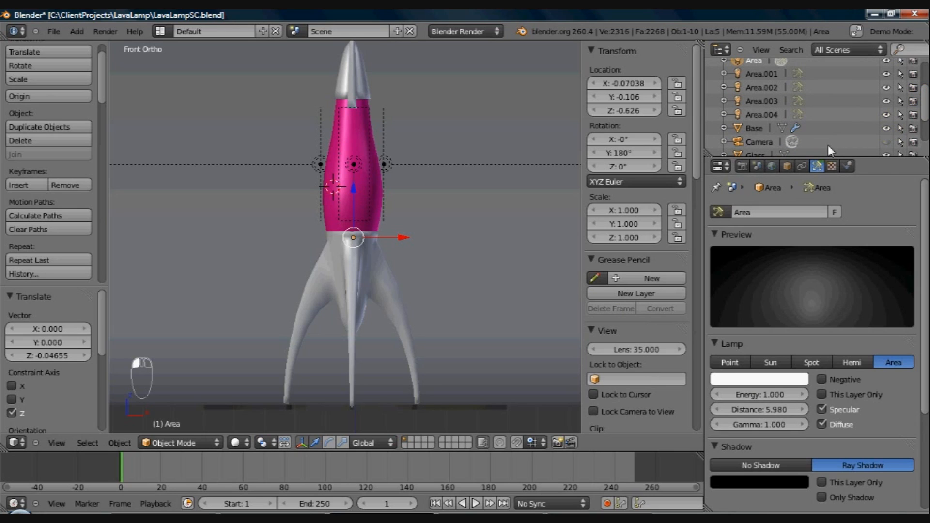
{"action": "left_click", "coordinate": [885, 153]}
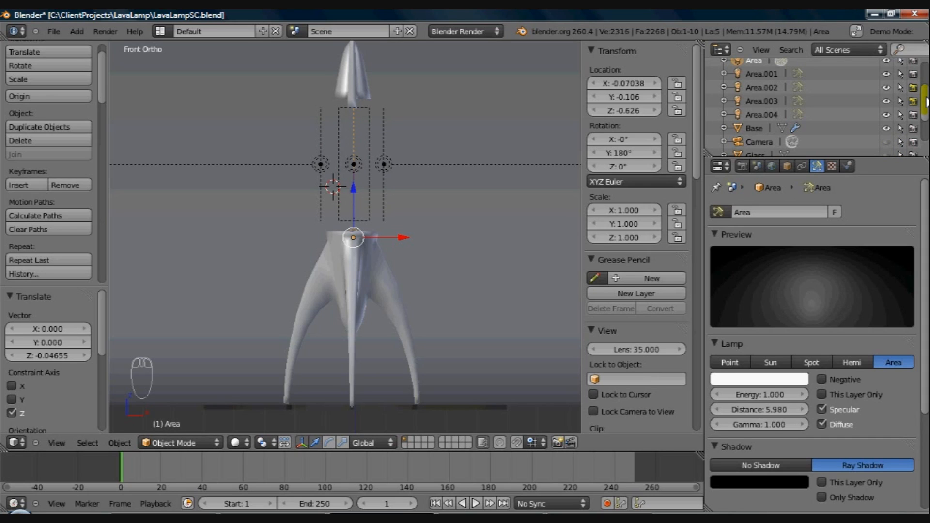
Increase the base area lamp's falloff distance to 6.670
{"action": "middle_click_drag", "start_coordinate": [443, 200], "coordinate": [443, 206], "text": "shift"}
{"action": "scroll", "coordinate": [443, 206], "scroll_direction": "up", "scroll_amount": 2, "text": "shift"}
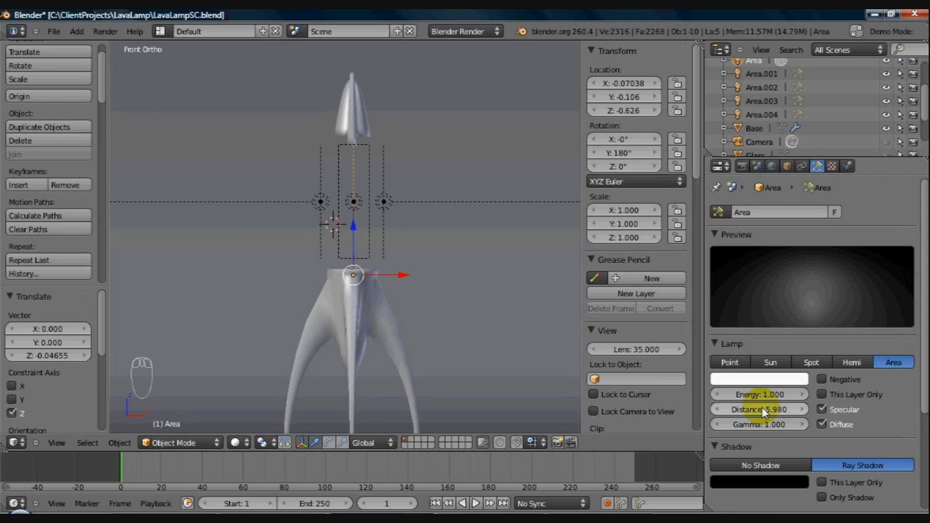
{"action": "left_click_drag", "start_coordinate": [766, 407], "coordinate": [784, 409]}
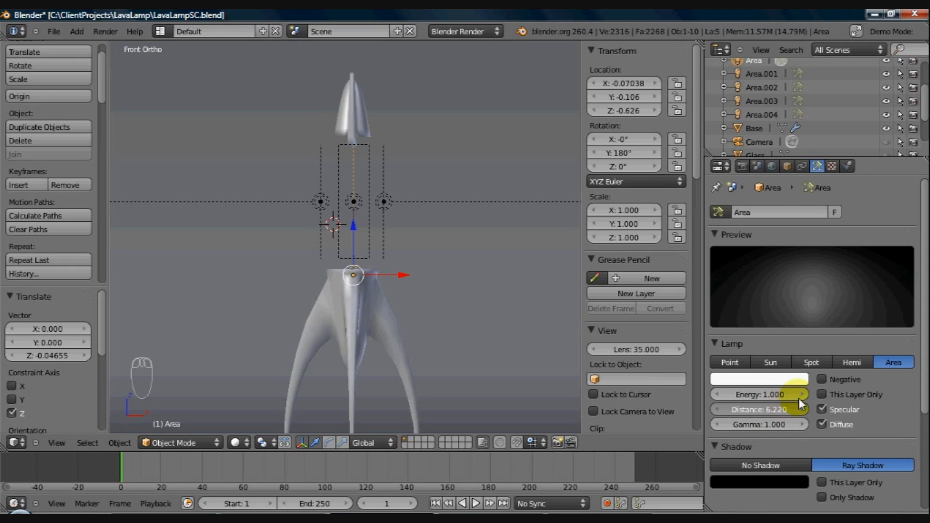
{"action": "left_click_drag", "start_coordinate": [819, 398], "coordinate": [757, 411]}
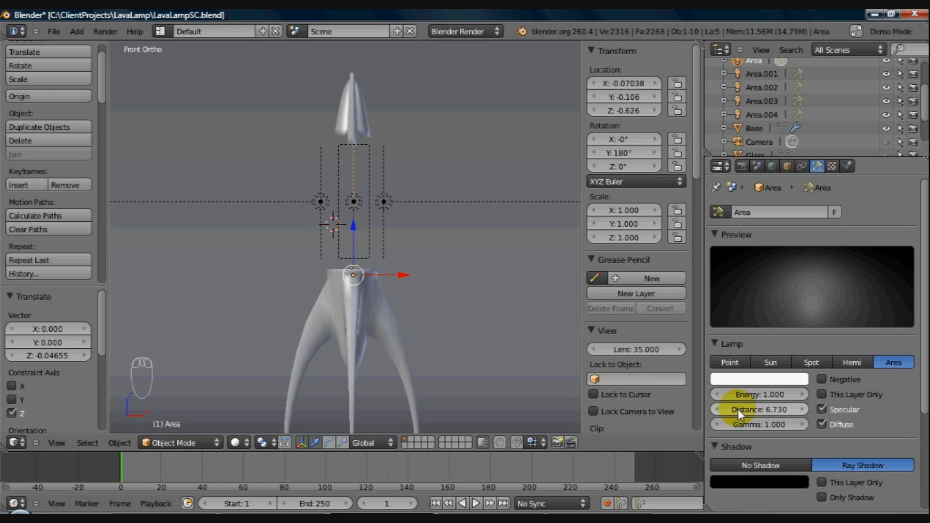
{"action": "left_click_drag", "start_coordinate": [736, 410], "coordinate": [795, 410]}
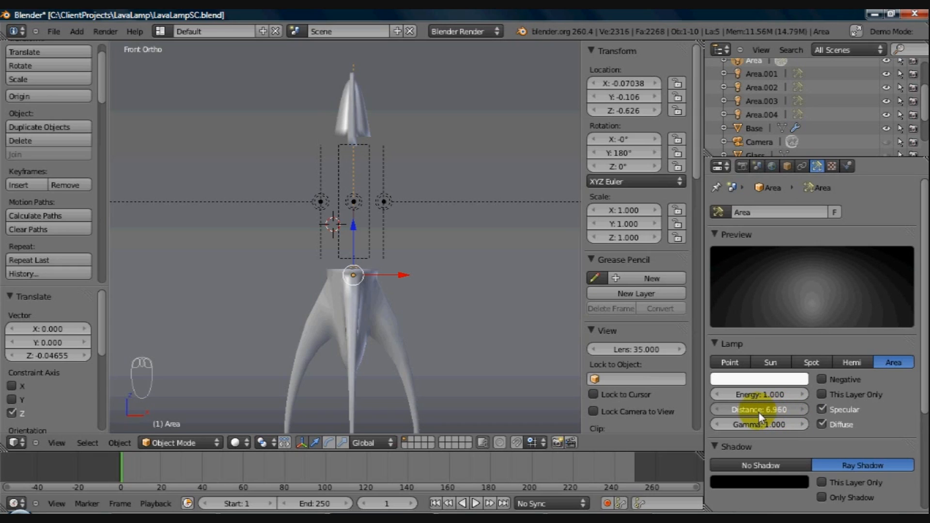
{"action": "left_click_drag", "start_coordinate": [750, 413], "coordinate": [754, 410]}
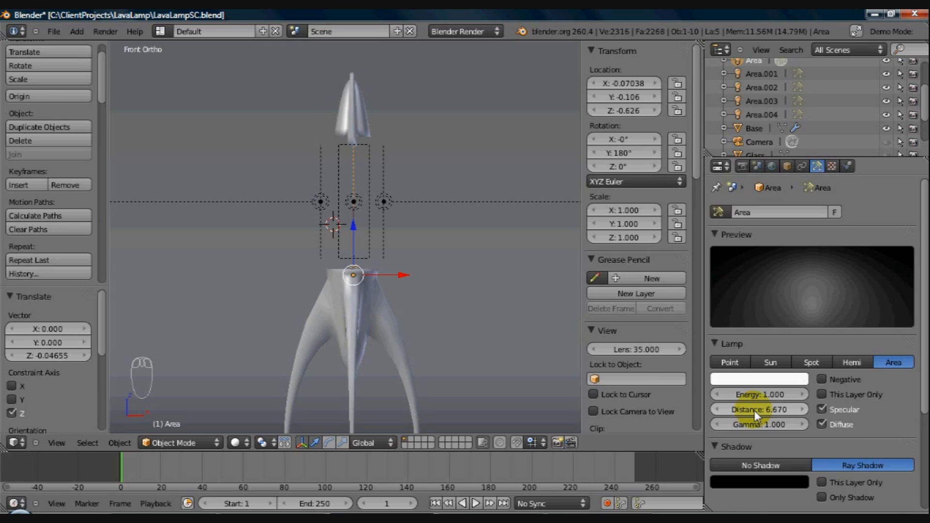
{"action": "left_click", "coordinate": [764, 411]}
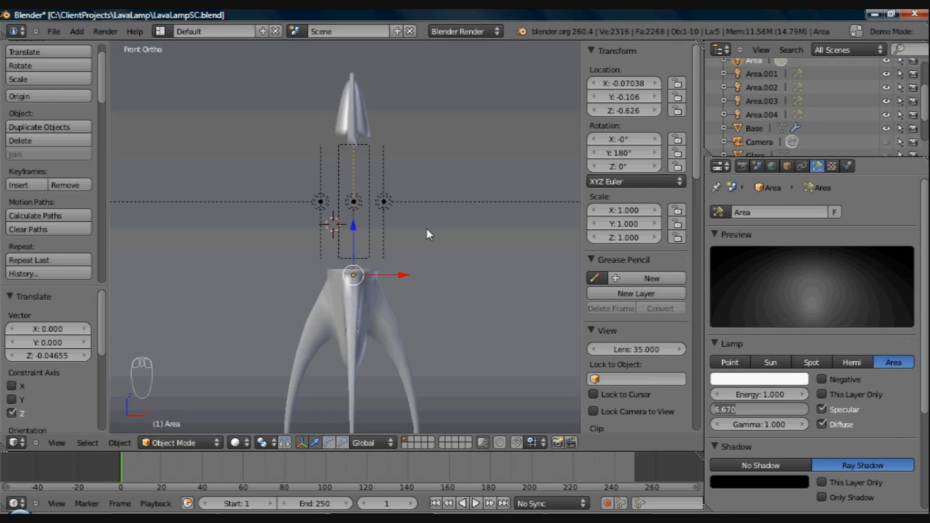
{"action": "left_click", "coordinate": [355, 274]}
{"action": "key", "text": "Return"}
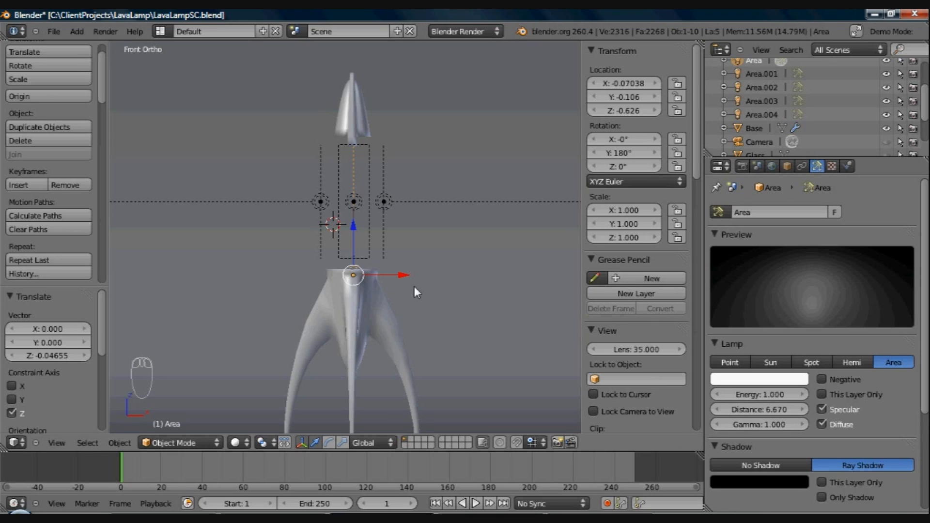
Render the scene to judge the glow inside the glass and the contact shadow under the legs
{"action": "key", "text": "F12"}
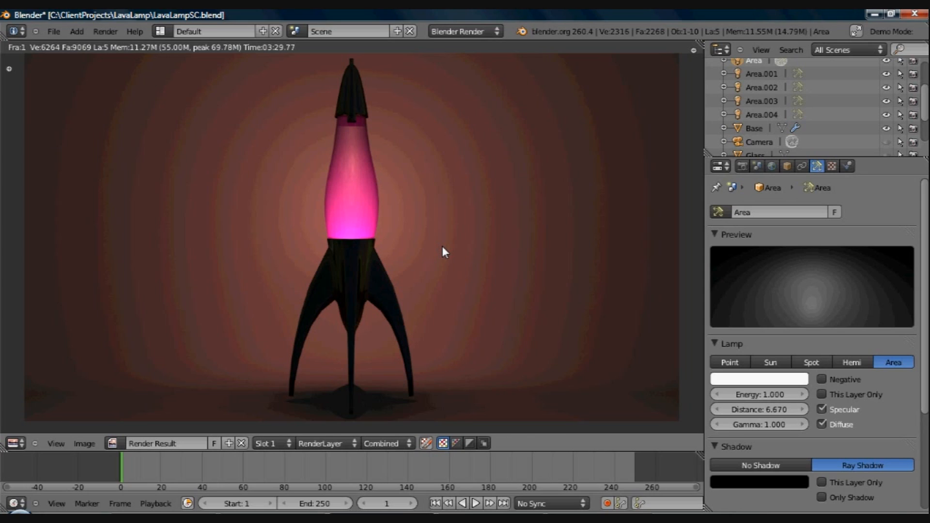
{"action": "key", "text": "F11"}
{"action": "key", "text": "F11"}
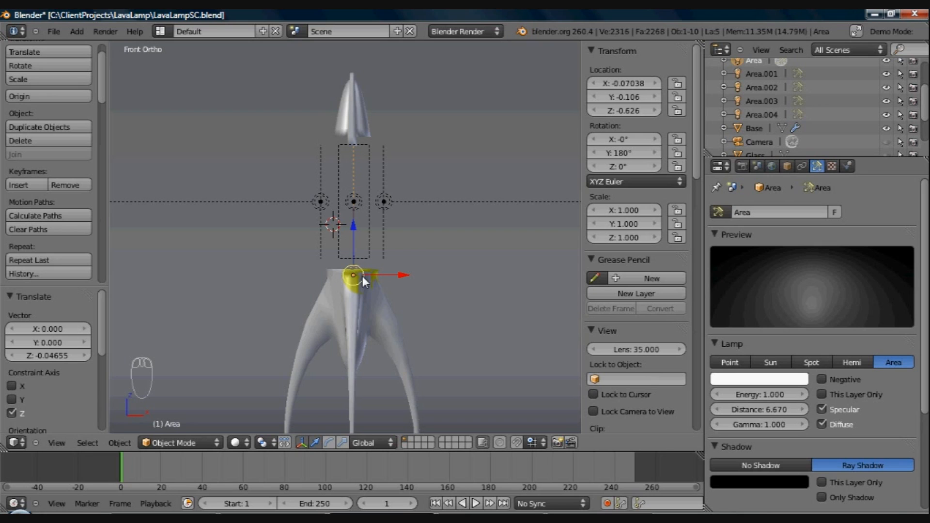
Create a new group named GlassLamp from the base area lamp
{"action": "middle_click_drag", "start_coordinate": [354, 285], "coordinate": [199, 343]}
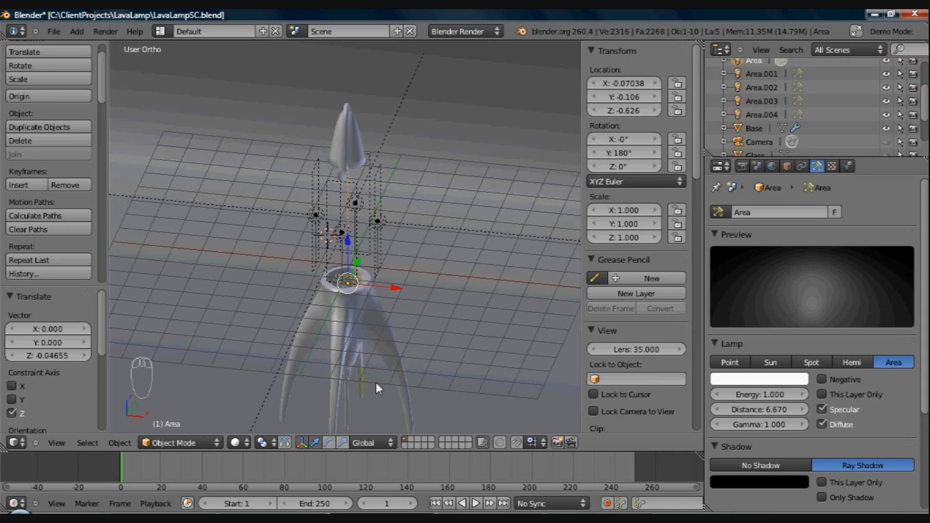
{"action": "key", "text": "ctrl+g"}
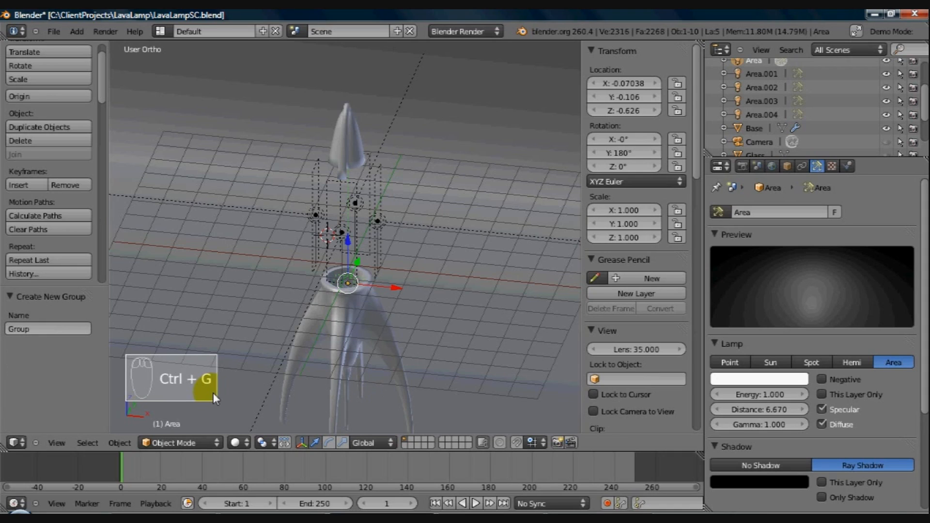
{"action": "left_click", "coordinate": [36, 330]}
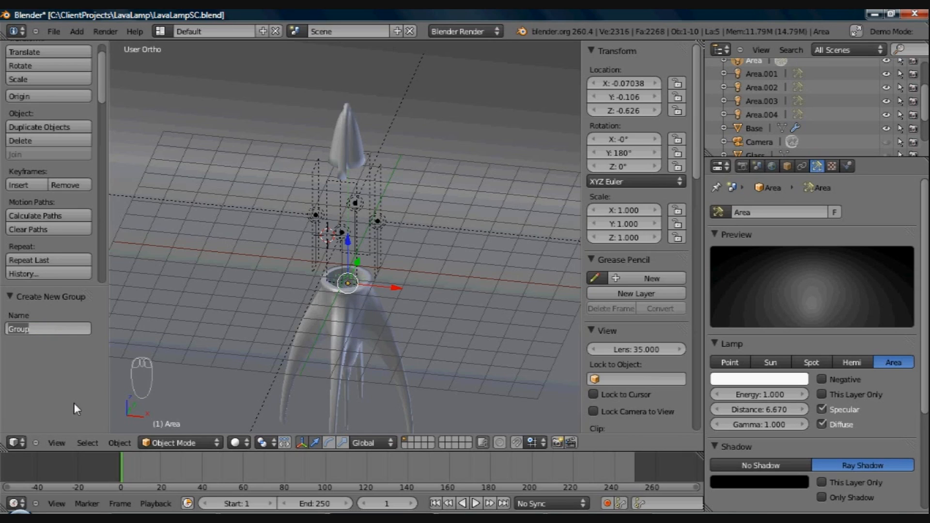
{"action": "type", "text": "GlassLamp"}
{"action": "key", "text": "Return"}
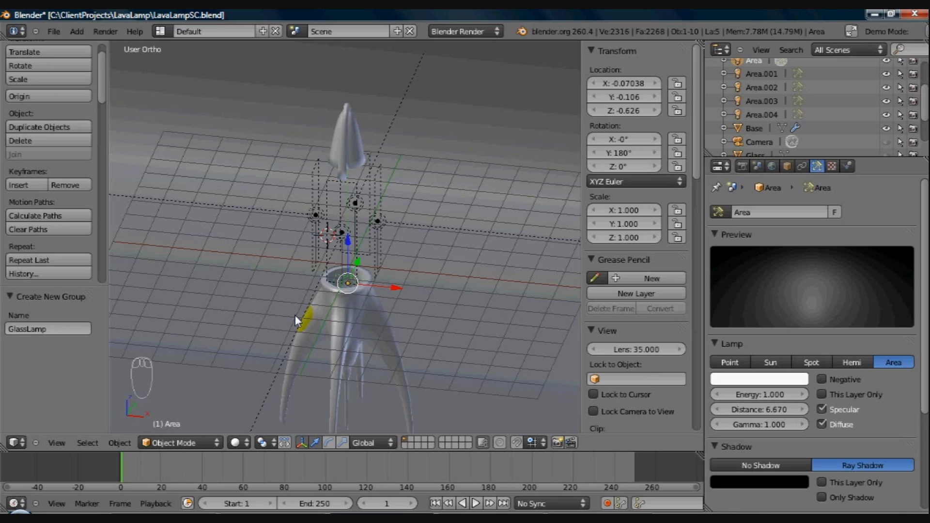
Check the base area lamp's group membership in its object properties
{"action": "middle_click_drag", "start_coordinate": [295, 316], "coordinate": [379, 226]}
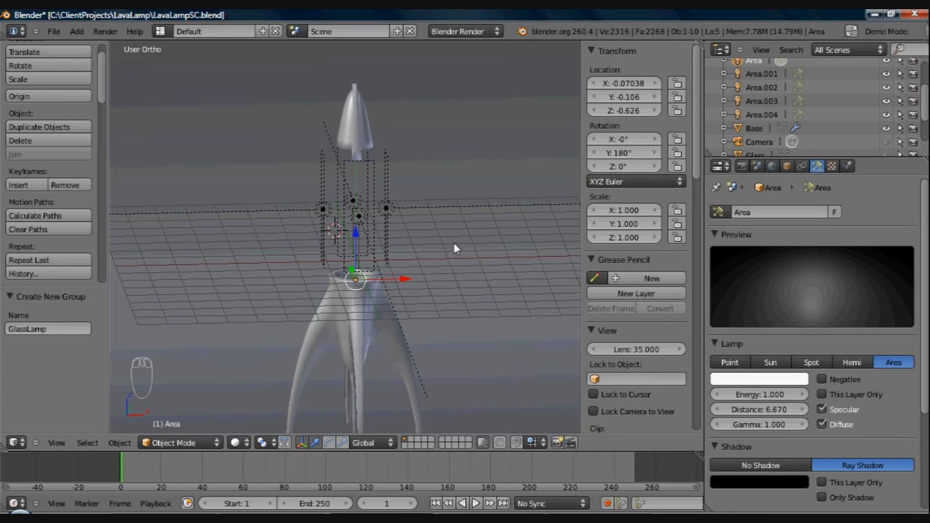
{"action": "left_click", "coordinate": [787, 167]}
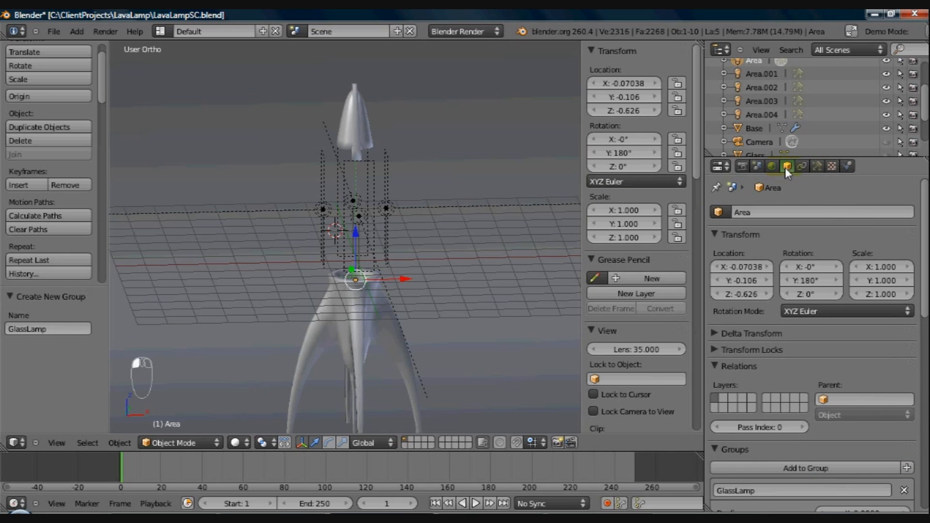
{"action": "left_click_drag", "start_coordinate": [925, 219], "coordinate": [925, 264]}
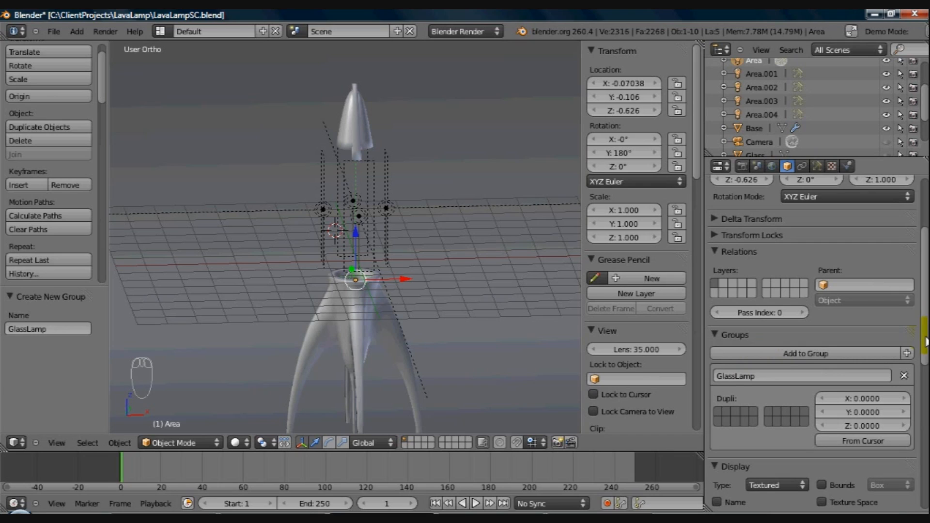
{"action": "scroll", "coordinate": [845, 334], "scroll_direction": "down", "scroll_amount": 3}
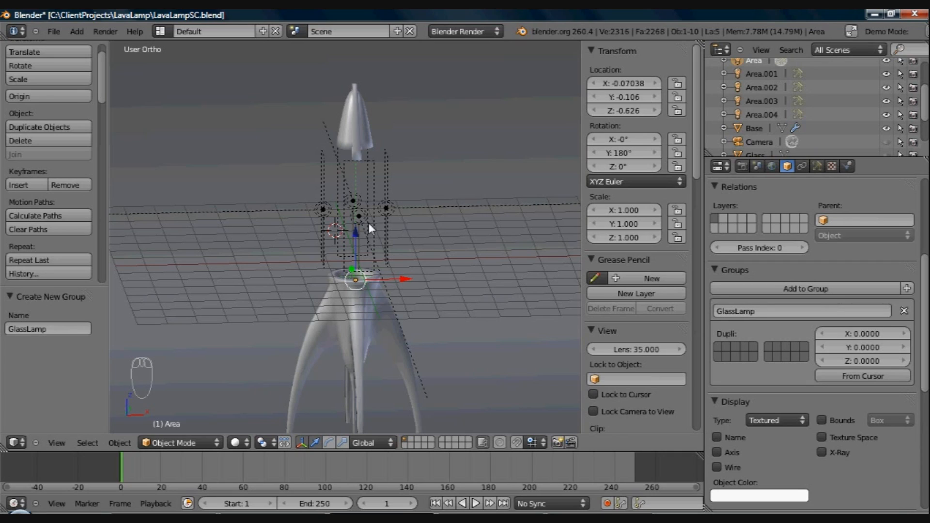
Create a new group named Area from the four side lamps around the glass
{"action": "right_click", "coordinate": [386, 210]}
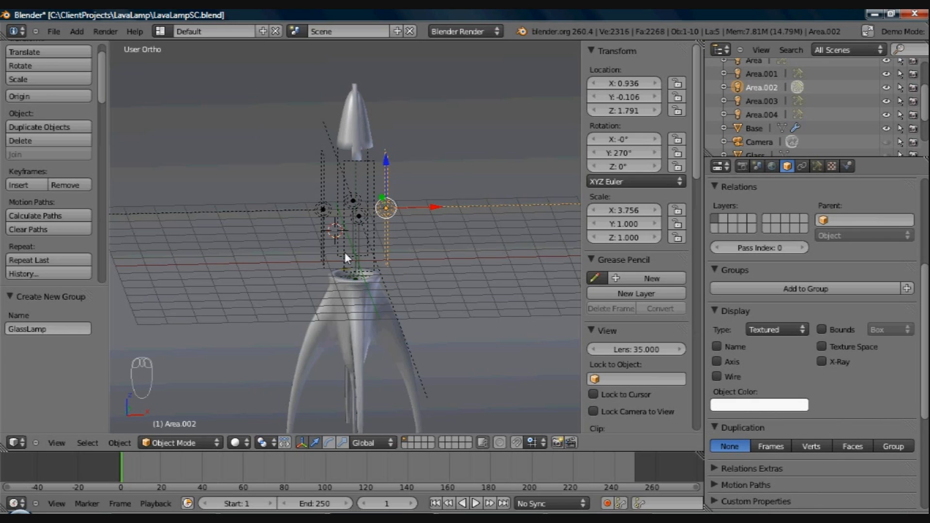
{"action": "middle_click_drag", "start_coordinate": [344, 252], "coordinate": [332, 238]}
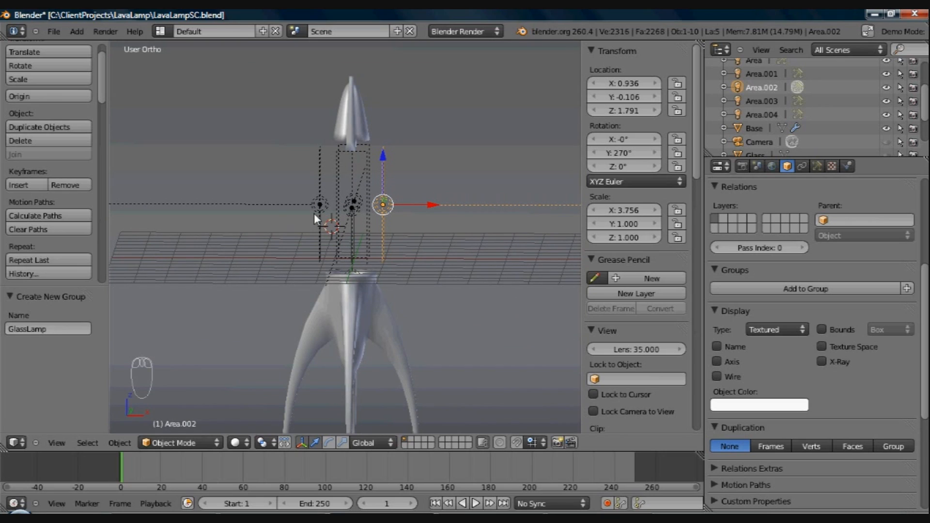
{"action": "key", "text": "b"}
{"action": "left_click_drag", "start_coordinate": [295, 191], "coordinate": [395, 208]}
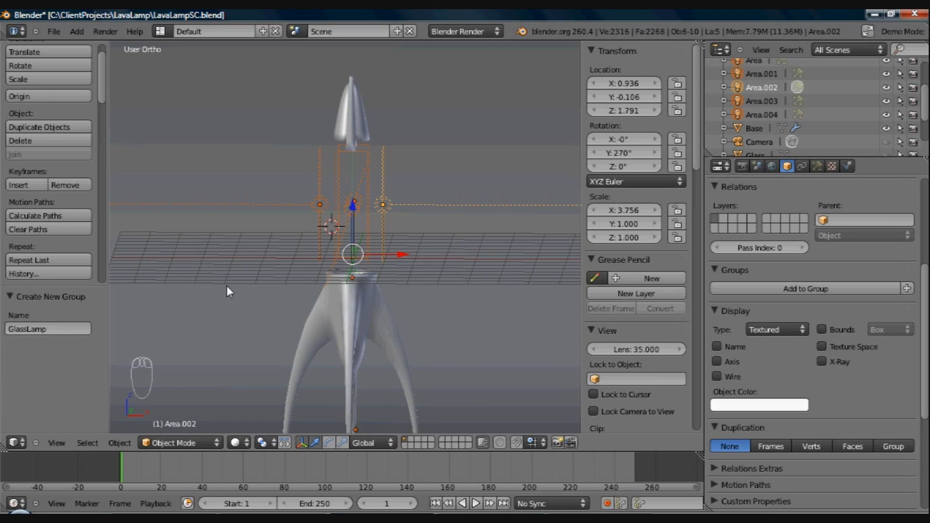
{"action": "key", "text": "ctrl+g"}
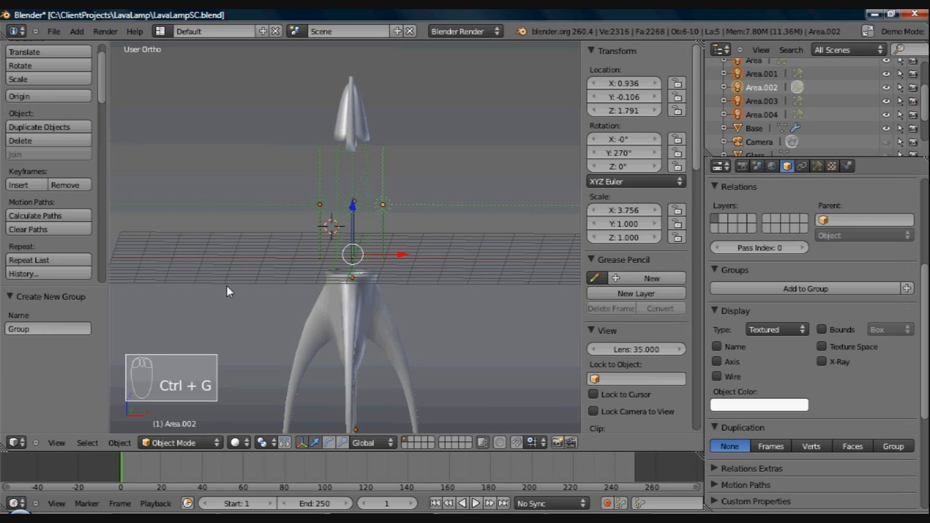
{"action": "left_click", "coordinate": [62, 332]}
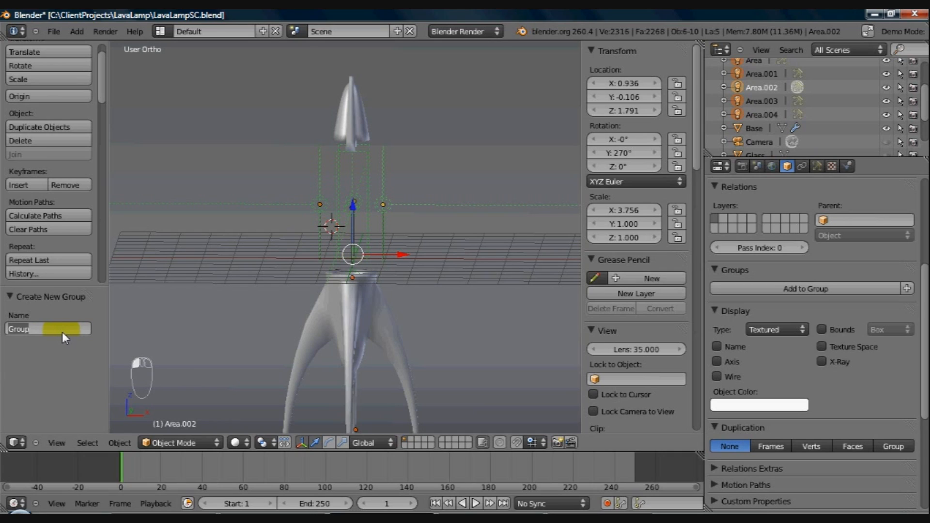
{"action": "type", "text": "Area"}
{"action": "key", "text": "Return"}
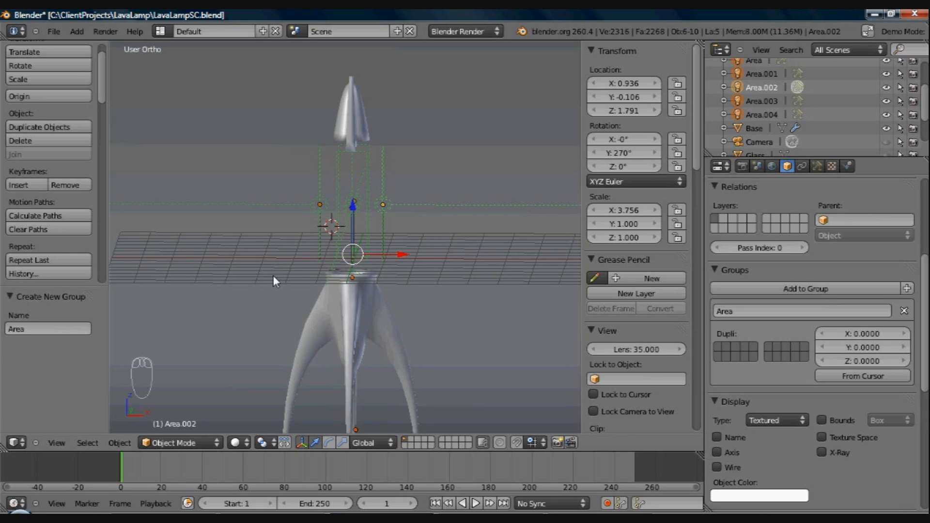
Check the side lamps' group membership and their shared lamp settings
{"action": "middle_click_drag", "start_coordinate": [273, 277], "coordinate": [341, 313]}
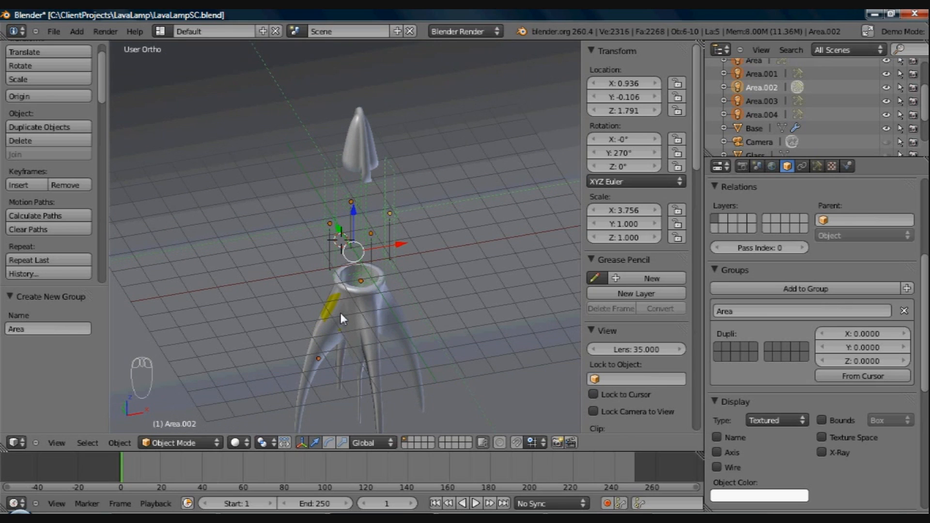
{"action": "left_click", "coordinate": [745, 309]}
{"action": "left_click", "coordinate": [815, 166]}
{"action": "middle_click_drag", "start_coordinate": [425, 270], "coordinate": [385, 241]}
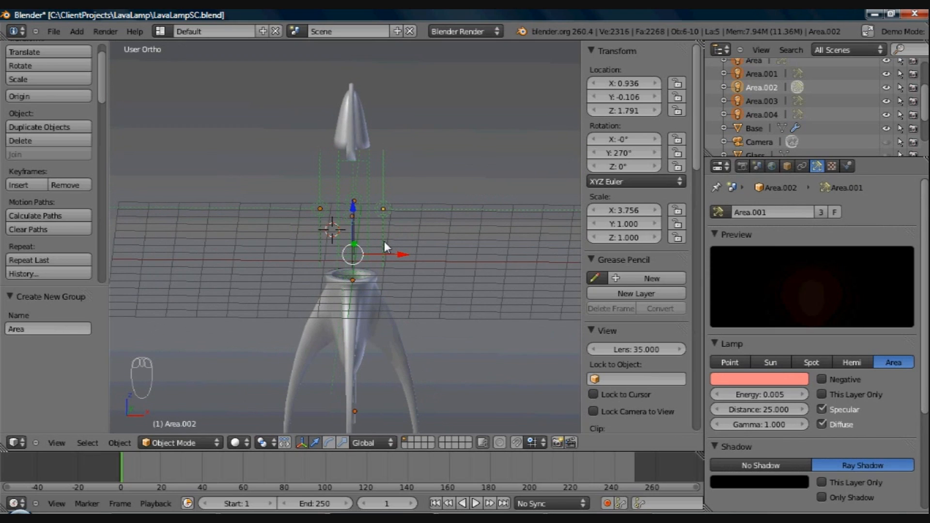
Assign the Area group as the light group of the rocket base's Body material
{"action": "right_click", "coordinate": [356, 313]}
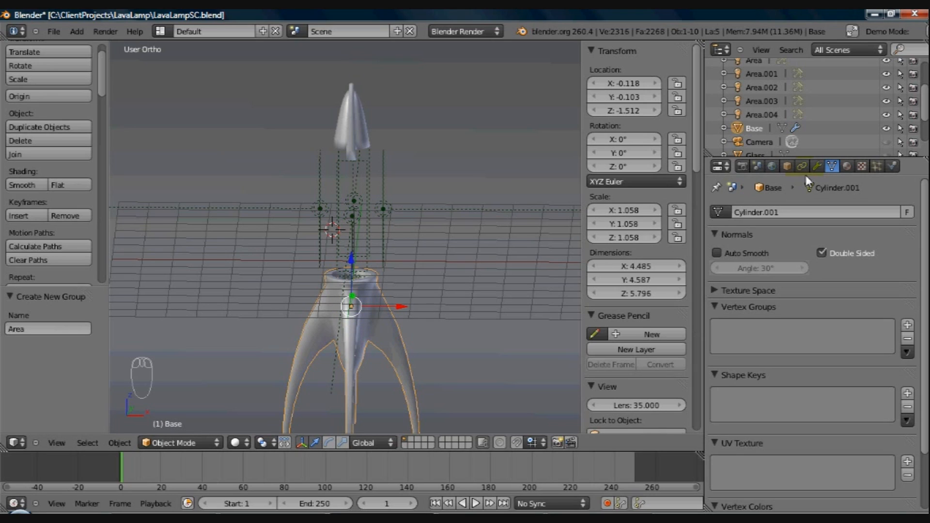
{"action": "left_click", "coordinate": [846, 167]}
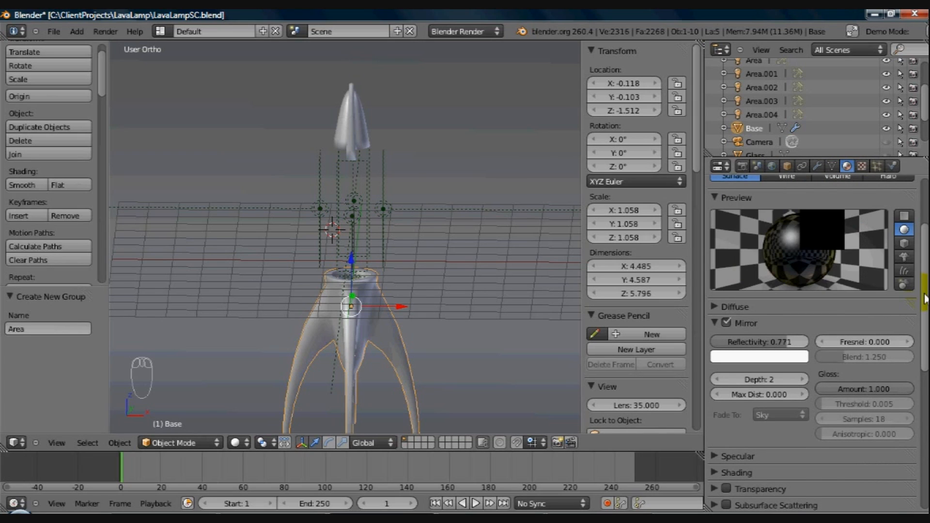
{"action": "left_click_drag", "start_coordinate": [925, 298], "coordinate": [924, 231]}
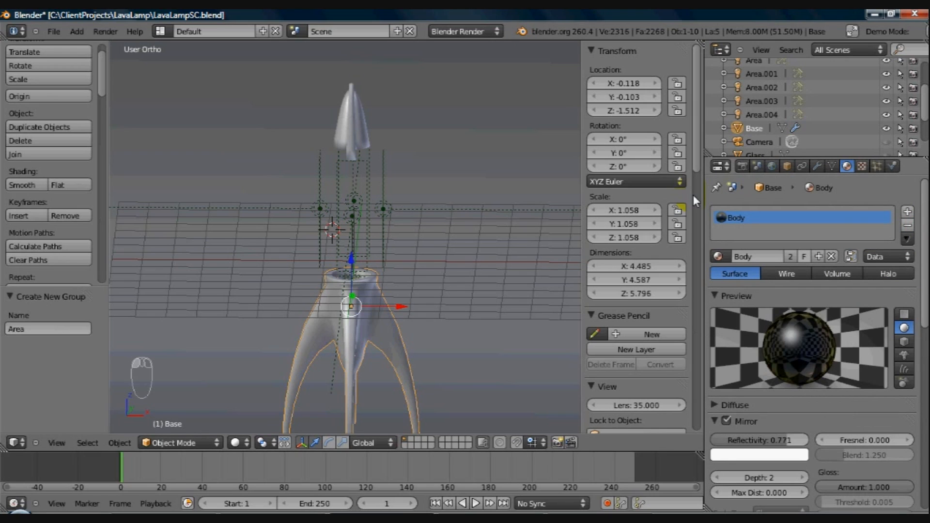
{"action": "left_click_drag", "start_coordinate": [925, 276], "coordinate": [926, 399]}
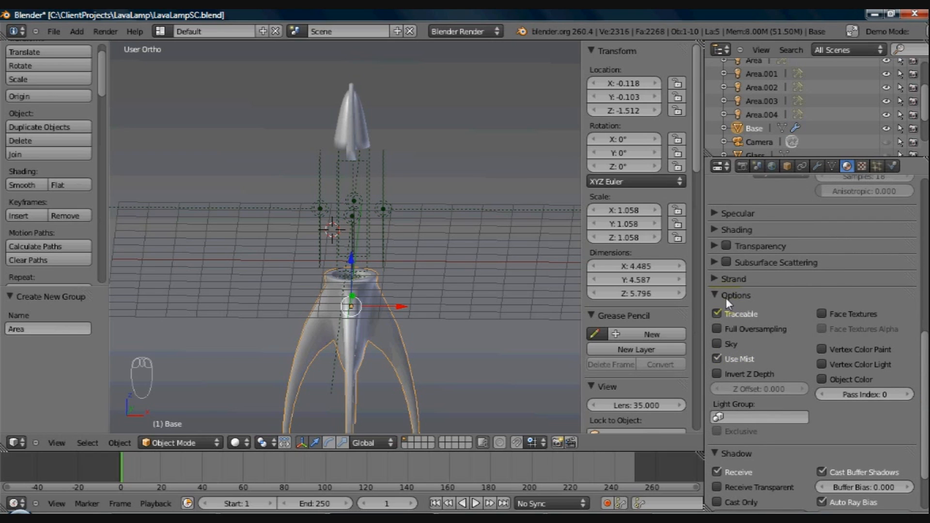
{"action": "left_click", "coordinate": [731, 418]}
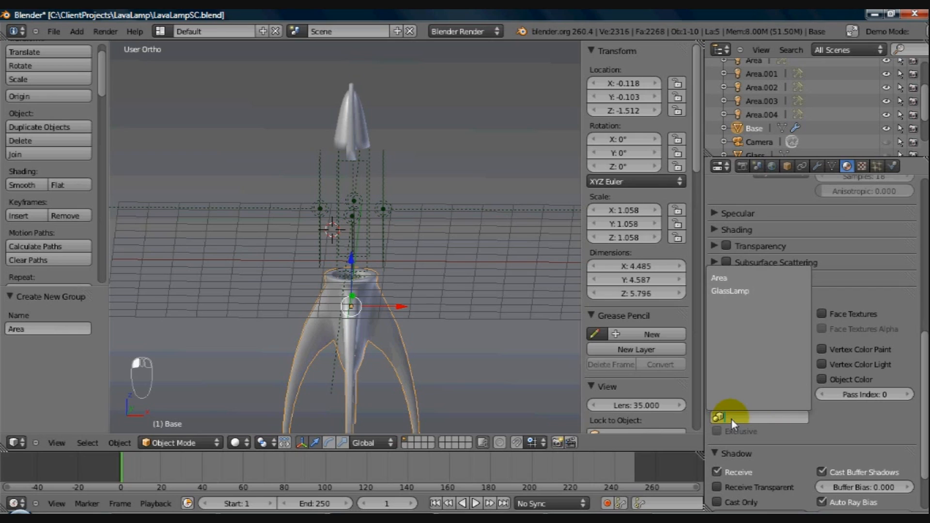
{"action": "left_click", "coordinate": [727, 279]}
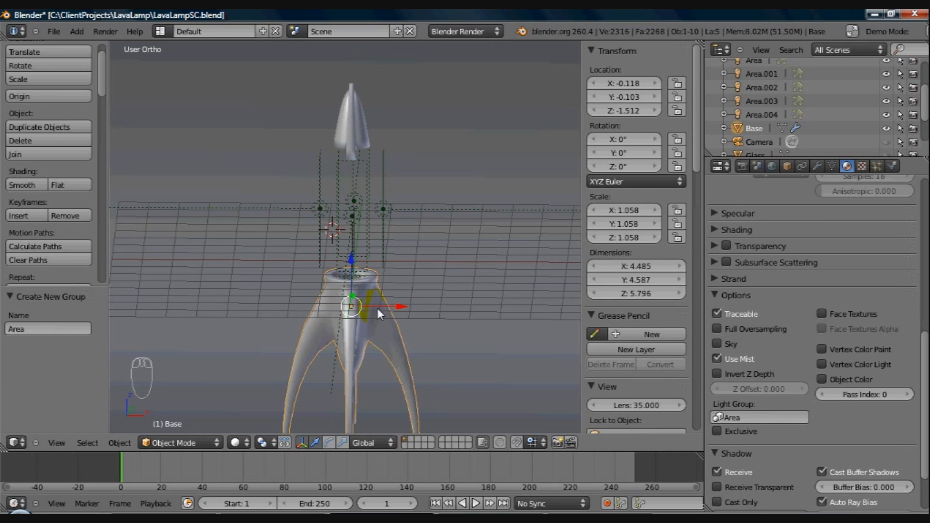
Assign the Area group as the light group of the backdrop plane's material
{"action": "right_click", "coordinate": [450, 326]}
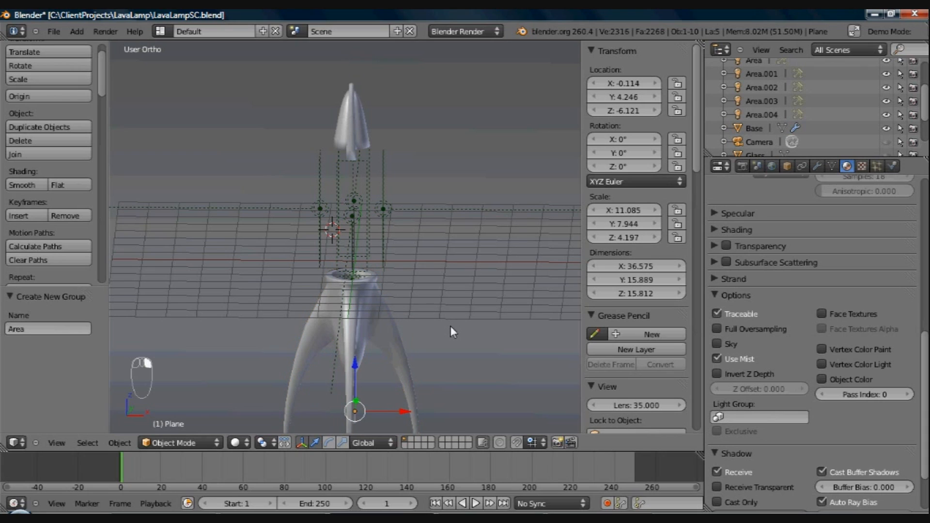
{"action": "scroll", "coordinate": [450, 325], "scroll_direction": "down", "scroll_amount": 3}
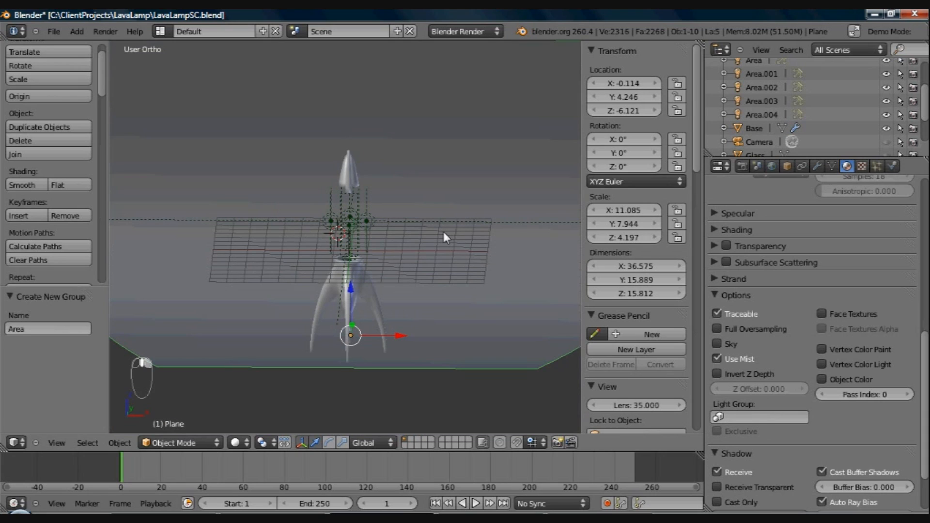
{"action": "right_click", "coordinate": [446, 165]}
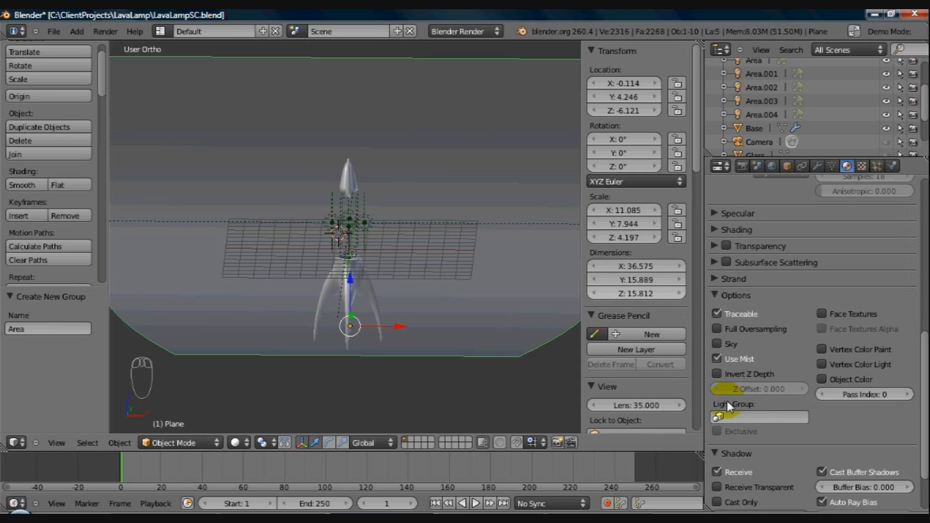
{"action": "left_click", "coordinate": [734, 415]}
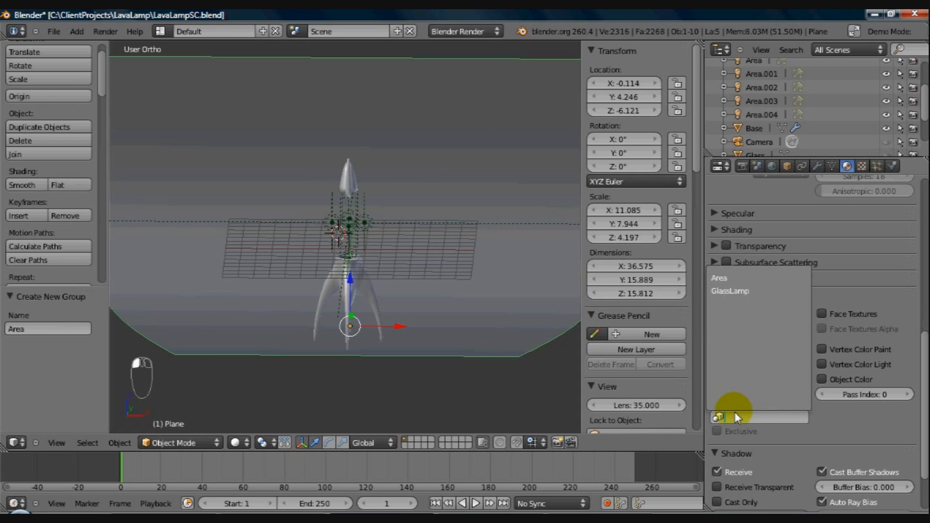
{"action": "left_click", "coordinate": [728, 280]}
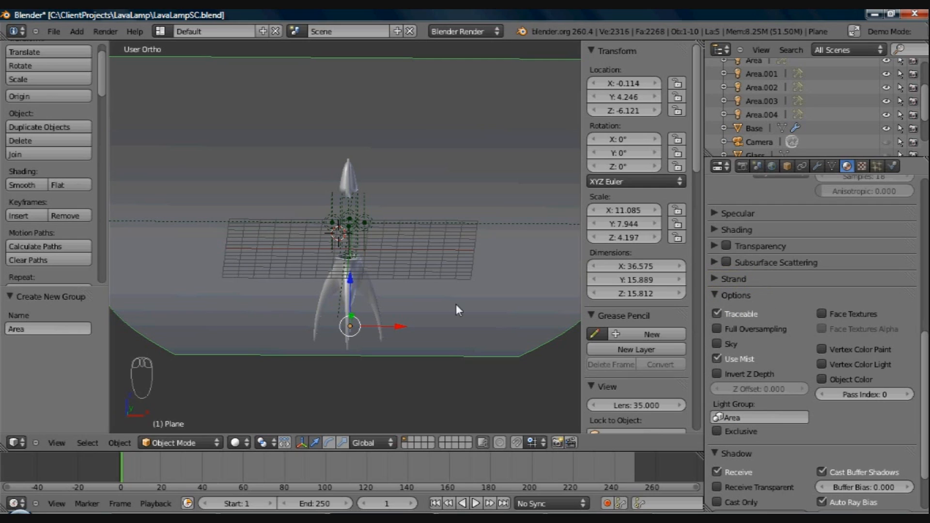
Assign GlassLamp as the light group of the Glass object's material and make it exclusive
{"action": "scroll", "coordinate": [379, 232], "scroll_direction": "up", "scroll_amount": 2}
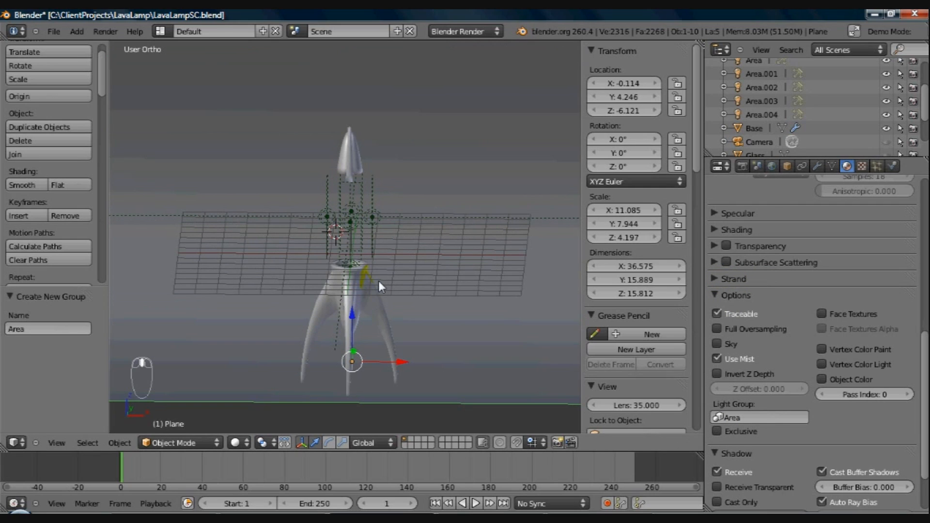
{"action": "scroll", "coordinate": [379, 282], "scroll_direction": "up", "scroll_amount": 2}
{"action": "scroll", "coordinate": [376, 296], "scroll_direction": "down", "scroll_amount": 1}
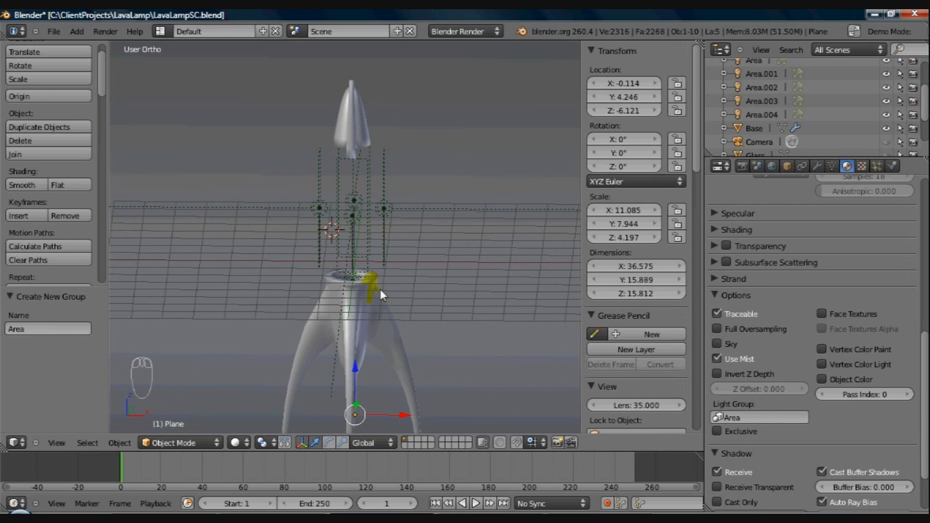
{"action": "left_click_drag", "start_coordinate": [924, 111], "coordinate": [810, 135]}
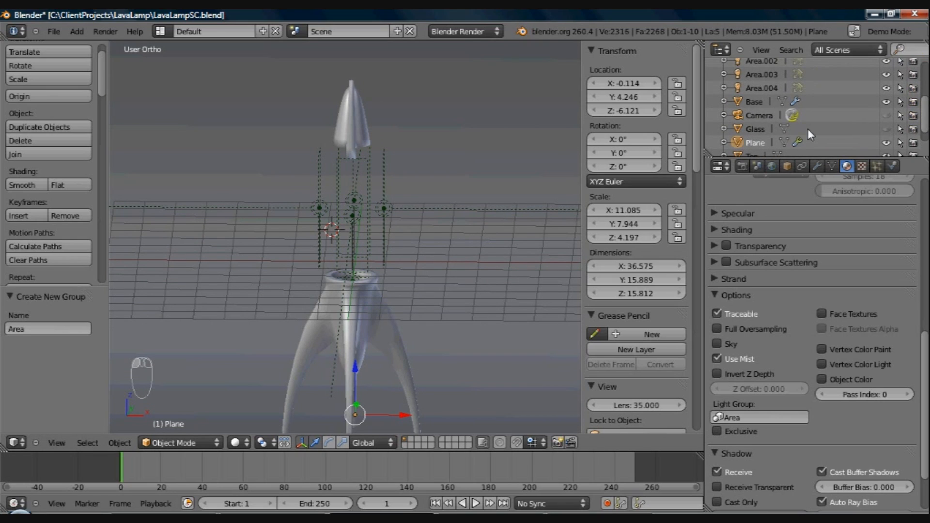
{"action": "left_click", "coordinate": [763, 128]}
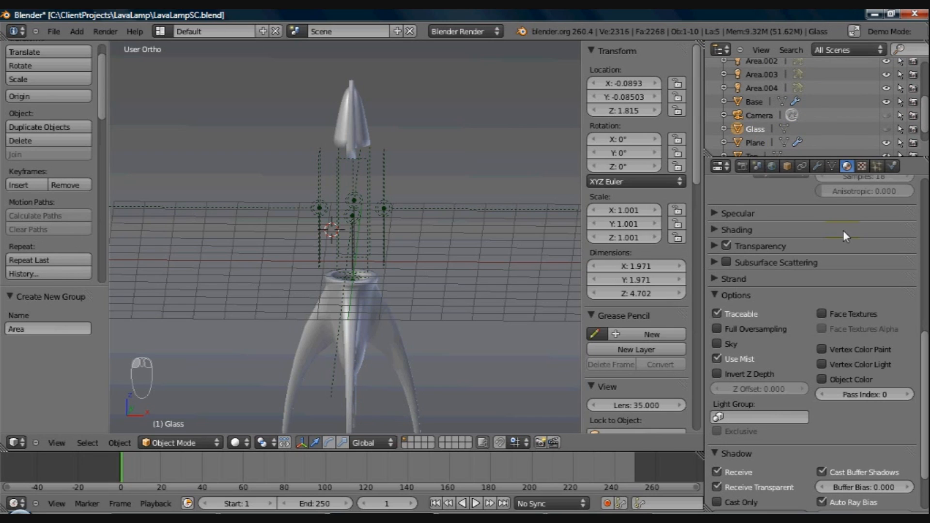
{"action": "left_click", "coordinate": [763, 415]}
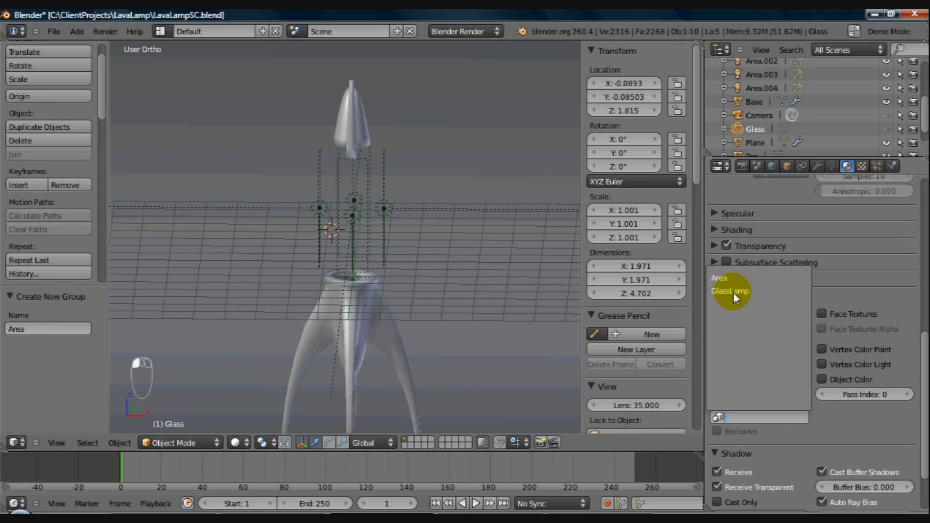
{"action": "left_click", "coordinate": [733, 292]}
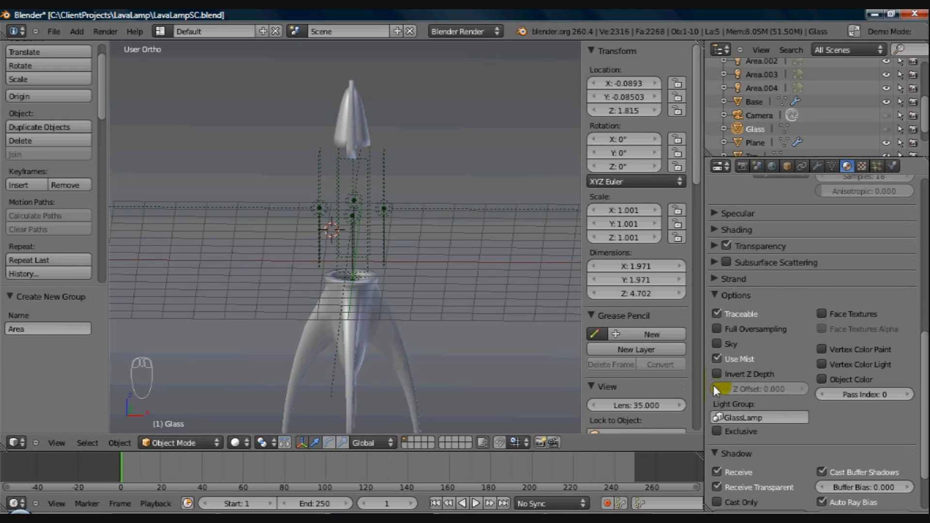
{"action": "left_click", "coordinate": [715, 431]}
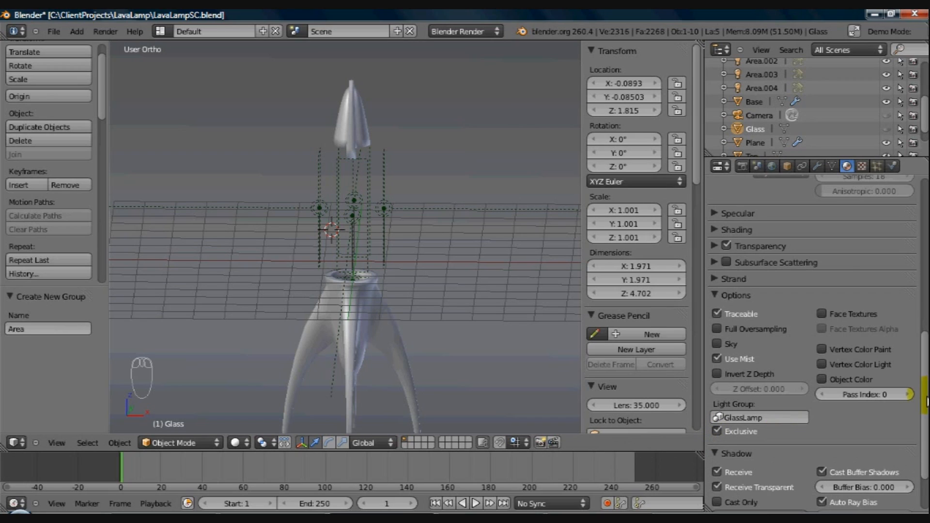
{"action": "left_click_drag", "start_coordinate": [926, 401], "coordinate": [923, 438]}
{"action": "scroll", "coordinate": [921, 438], "scroll_direction": "down", "scroll_amount": 1}
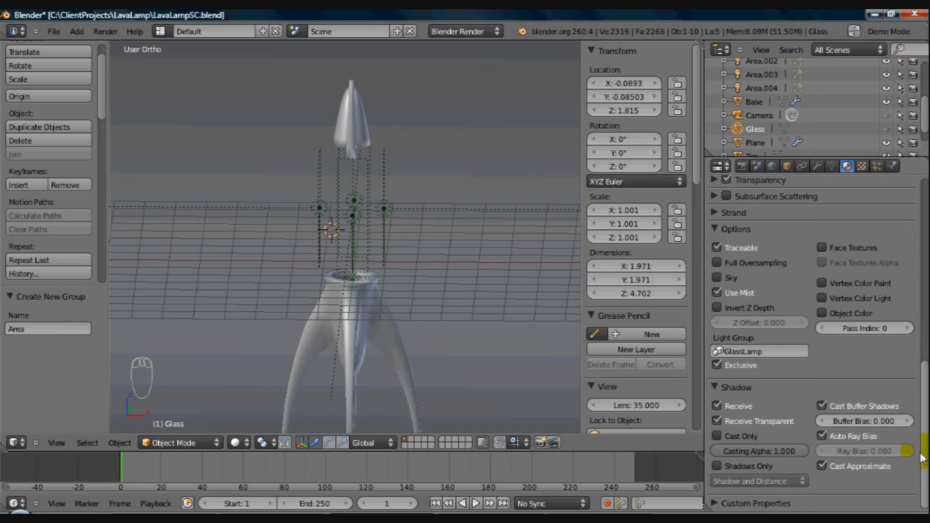
{"action": "left_click_drag", "start_coordinate": [928, 344], "coordinate": [928, 264]}
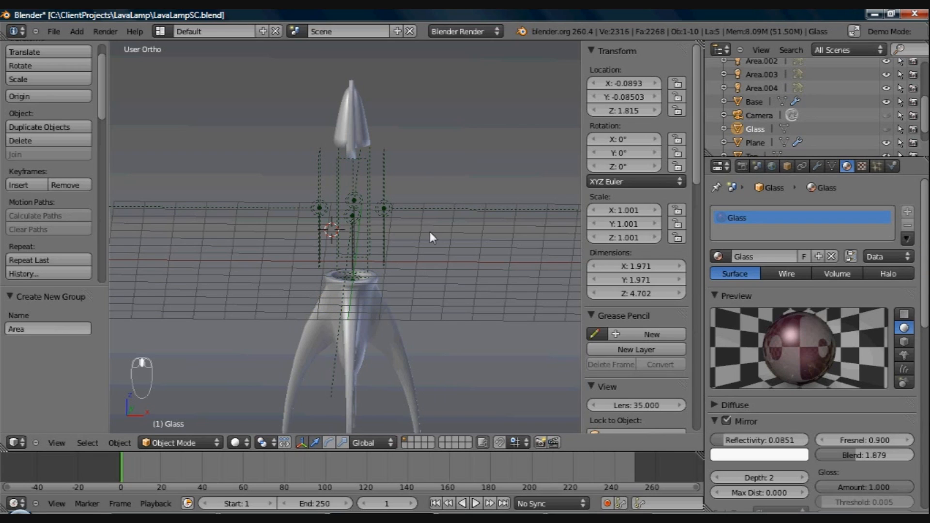
Render the scene into Slot 2, keeping the previous render in Slot 1 for comparison
{"action": "scroll", "coordinate": [429, 231], "scroll_direction": "down", "scroll_amount": 3}
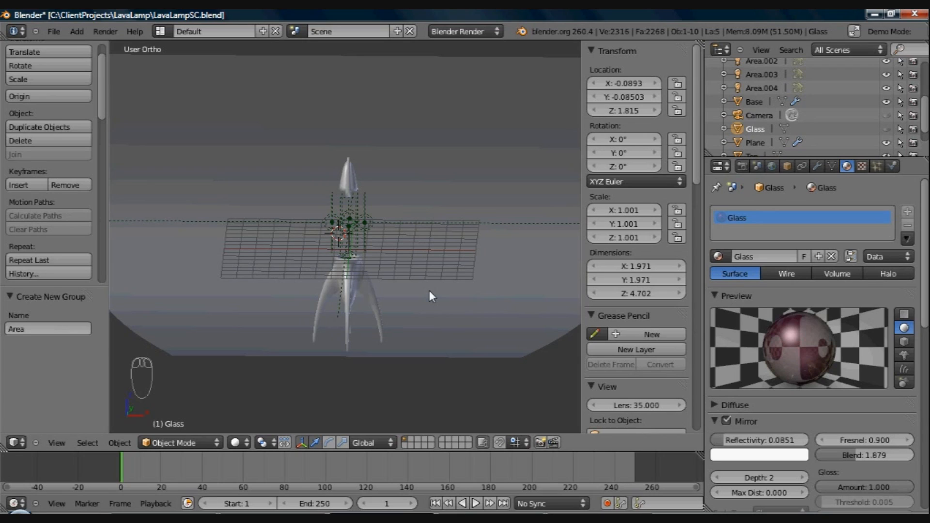
{"action": "key", "text": "F11"}
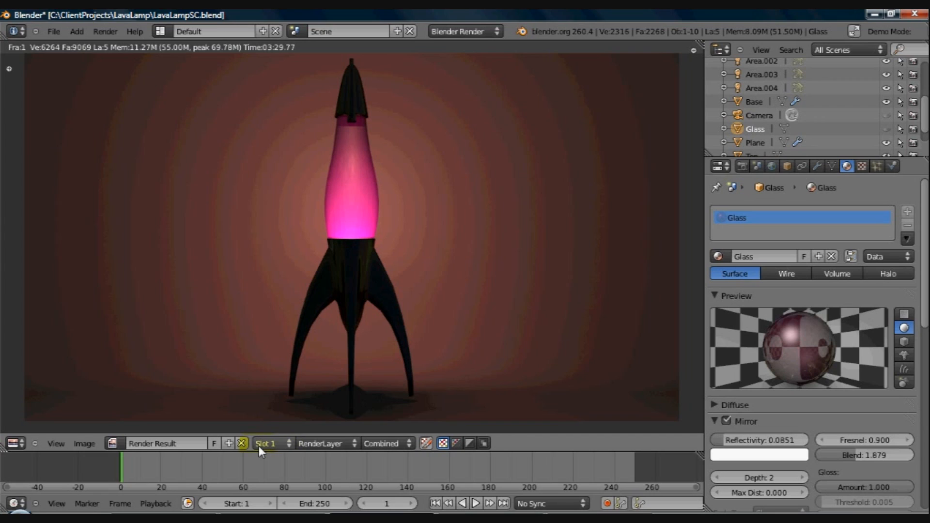
{"action": "left_click", "coordinate": [271, 444]}
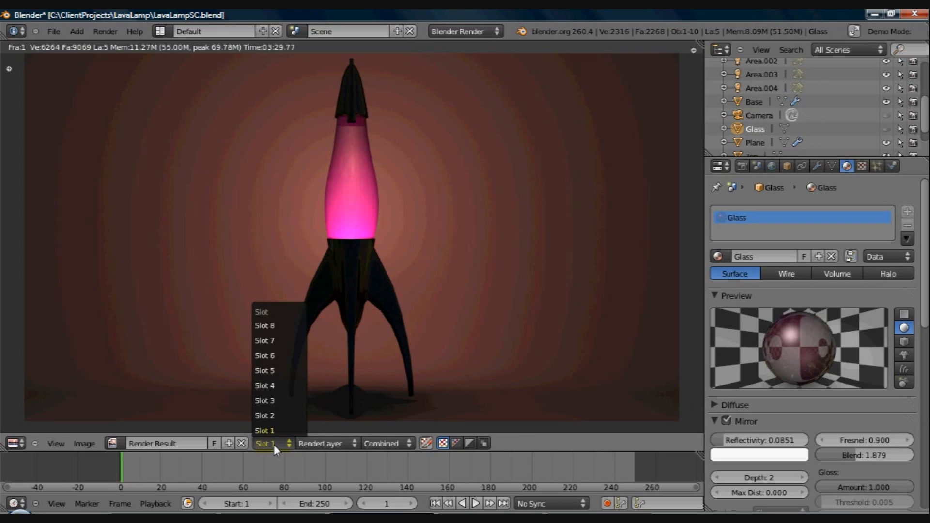
{"action": "left_click", "coordinate": [270, 416]}
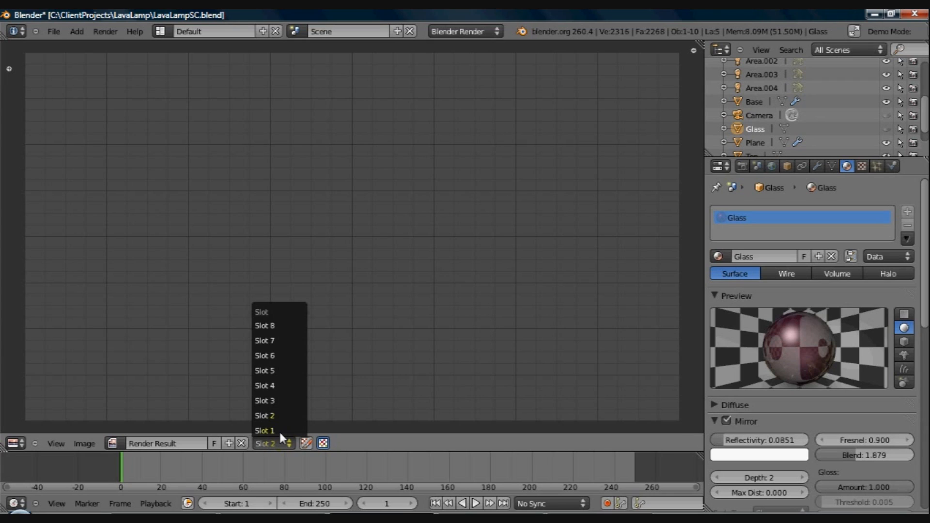
{"action": "left_click", "coordinate": [280, 431]}
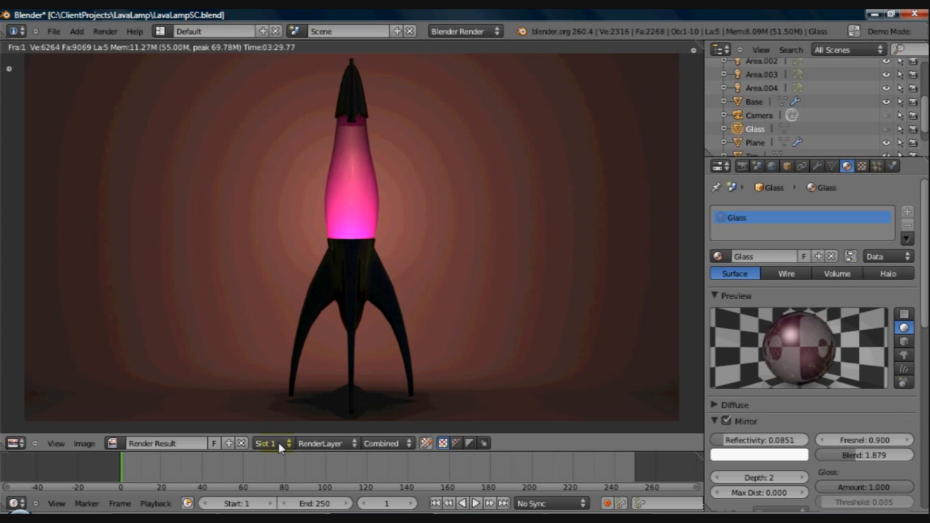
{"action": "left_click", "coordinate": [279, 443]}
{"action": "left_click", "coordinate": [272, 415]}
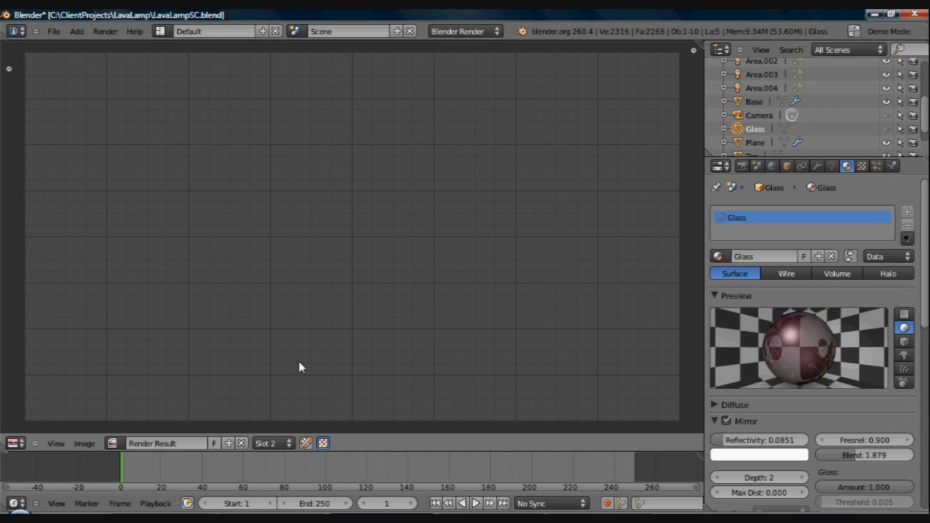
{"action": "key", "text": "F12"}
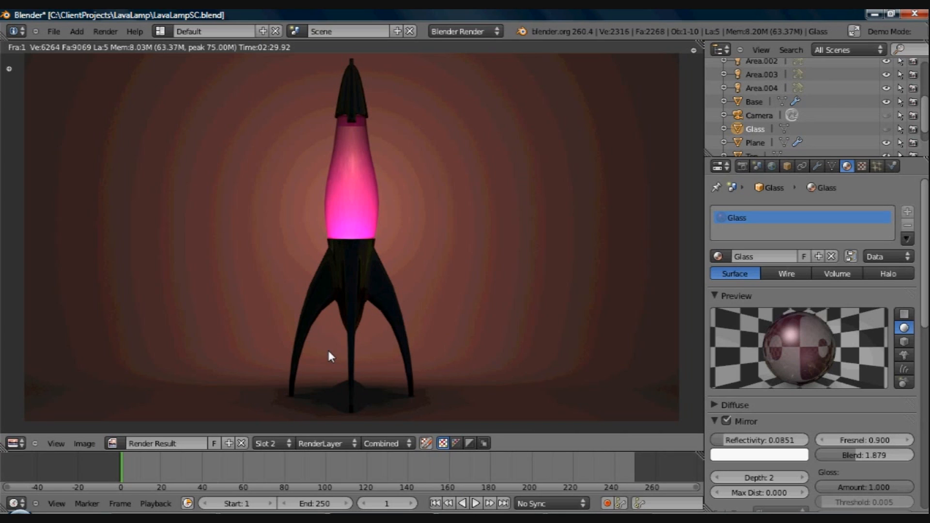
Compare the renders stored in Slot 1 and Slot 2, then return to the 3D scene
{"action": "left_click", "coordinate": [285, 443]}
{"action": "left_click", "coordinate": [279, 430]}
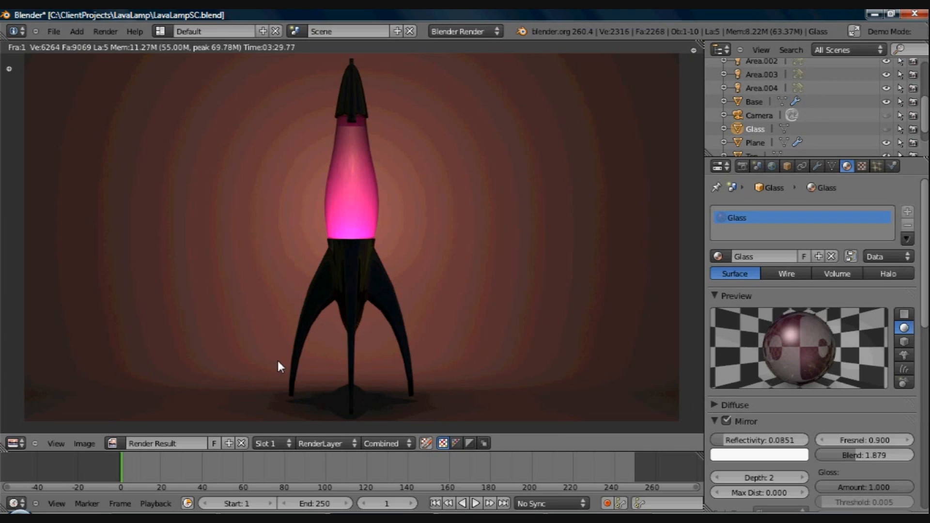
{"action": "left_click", "coordinate": [269, 442]}
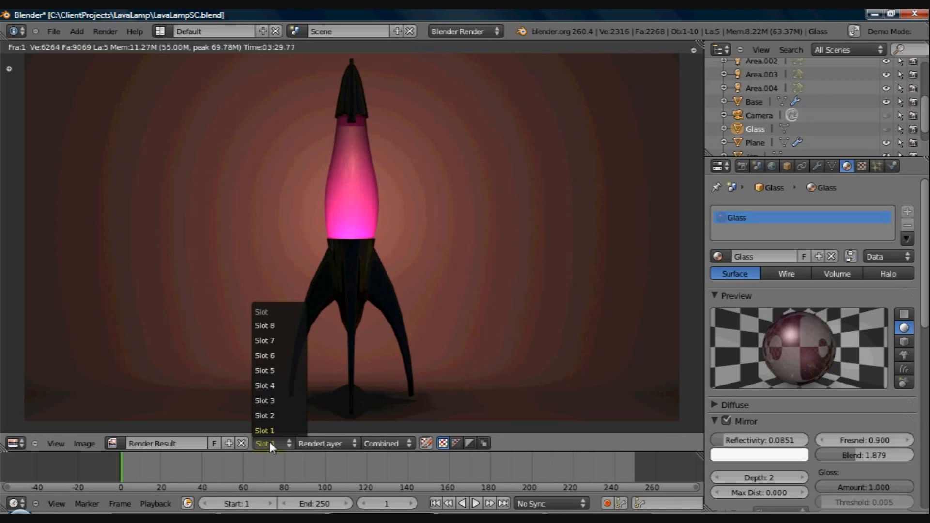
{"action": "left_click", "coordinate": [273, 416]}
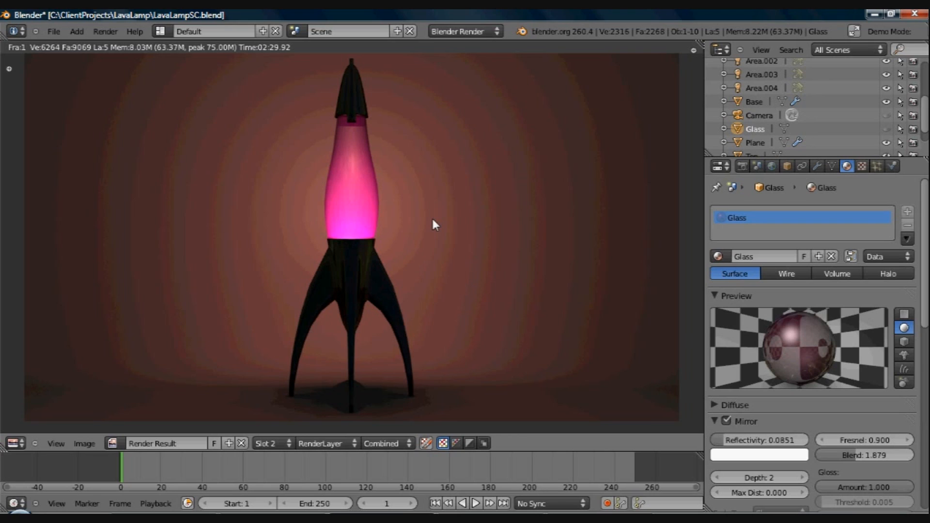
{"action": "key", "text": "F11"}
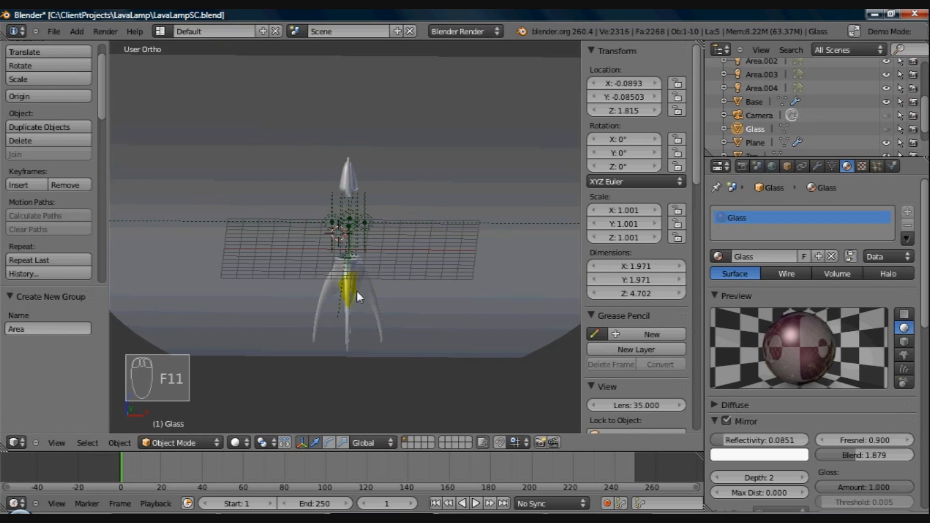
Enable receiving transparent shadows on the Body material of the rocket base
{"action": "right_click", "coordinate": [356, 290]}
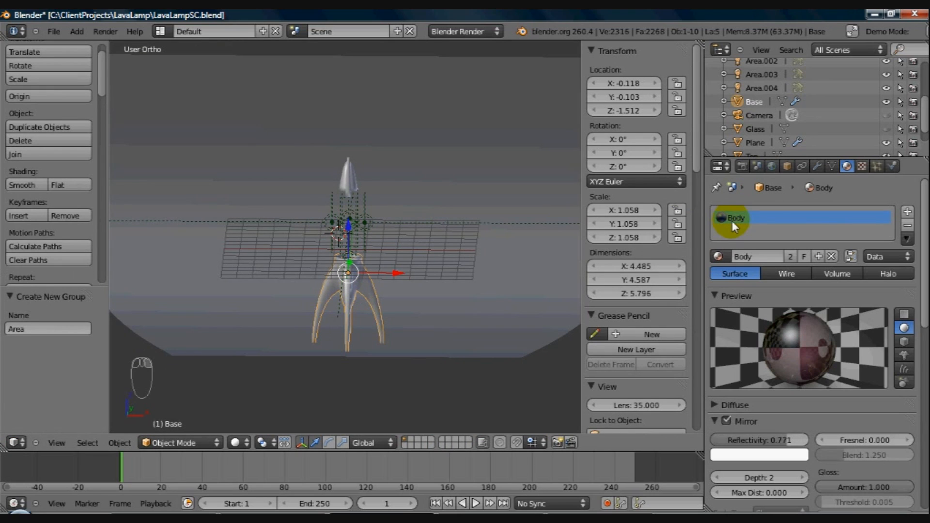
{"action": "left_click", "coordinate": [924, 310]}
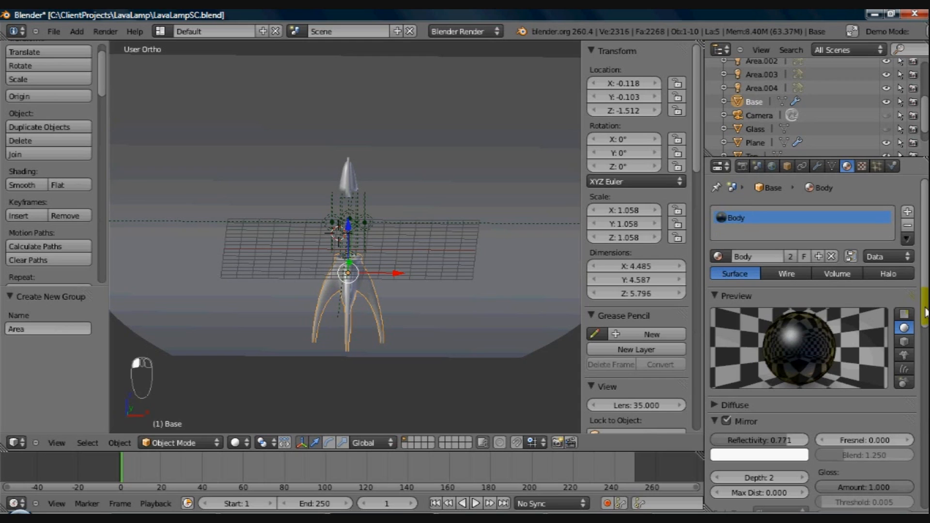
{"action": "left_click_drag", "start_coordinate": [925, 310], "coordinate": [924, 436]}
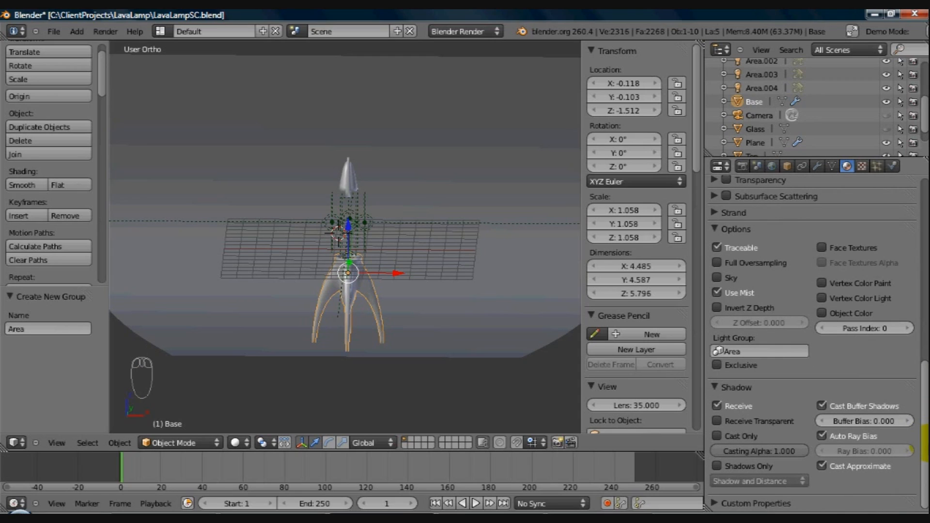
{"action": "left_click", "coordinate": [717, 421]}
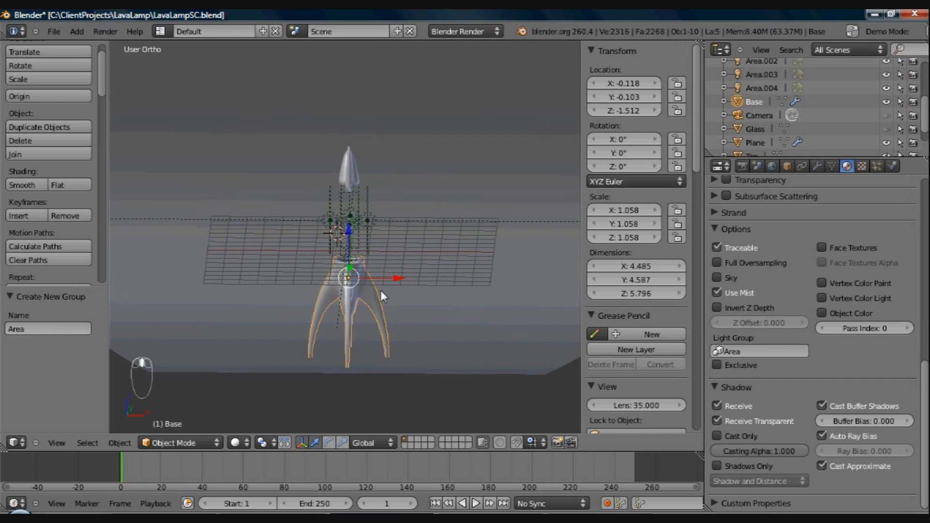
Examine the rocket base and the lamps above it up close and from several angles
{"action": "scroll", "coordinate": [381, 289], "scroll_direction": "up", "scroll_amount": 3}
{"action": "scroll", "coordinate": [370, 330], "scroll_direction": "up", "scroll_amount": 2}
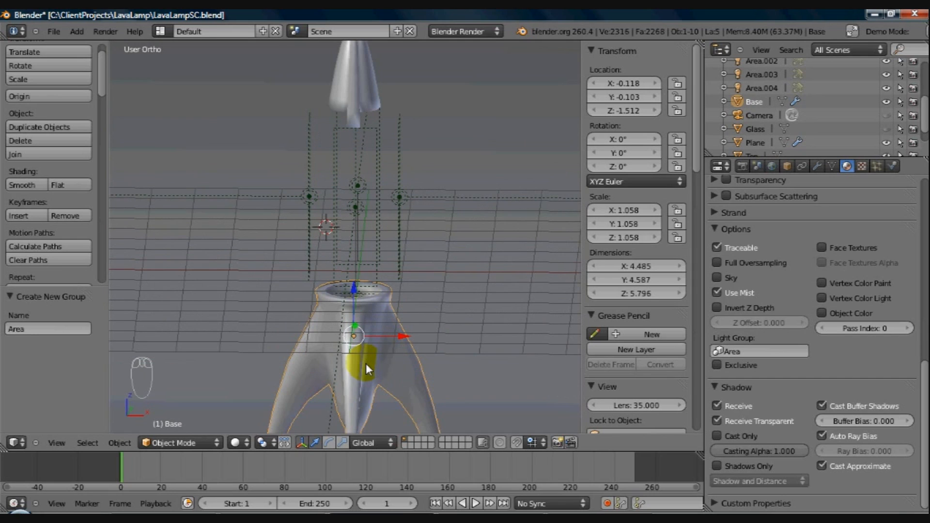
{"action": "middle_click_drag", "start_coordinate": [373, 368], "coordinate": [330, 340]}
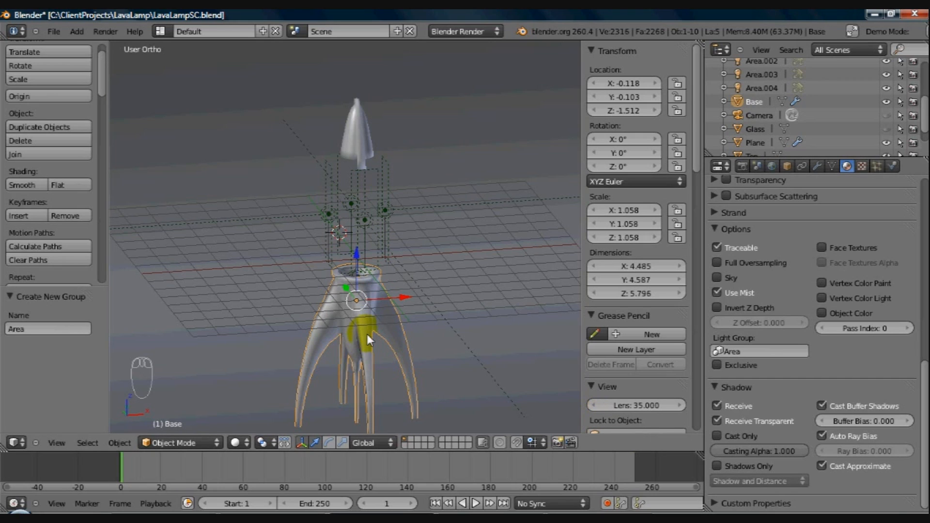
{"action": "middle_click_drag", "start_coordinate": [294, 304], "coordinate": [342, 320]}
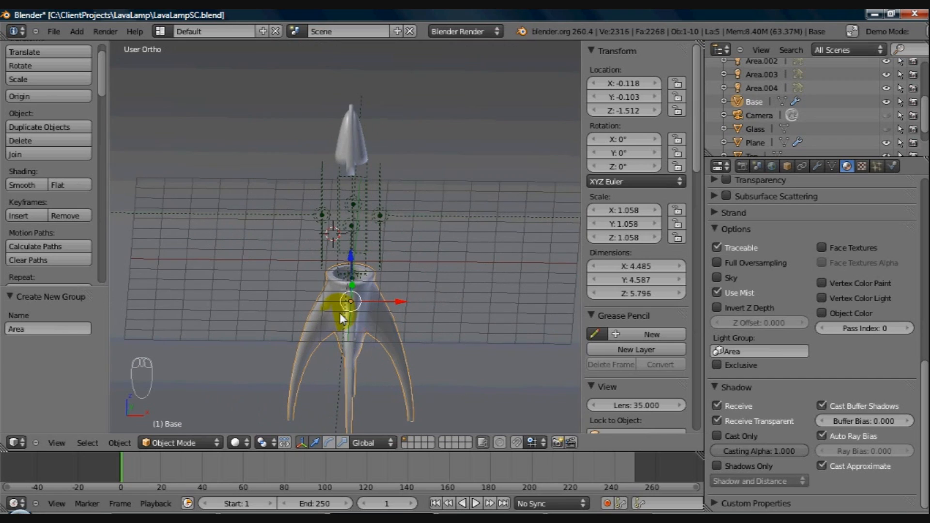
{"action": "middle_click_drag", "start_coordinate": [329, 278], "coordinate": [361, 282]}
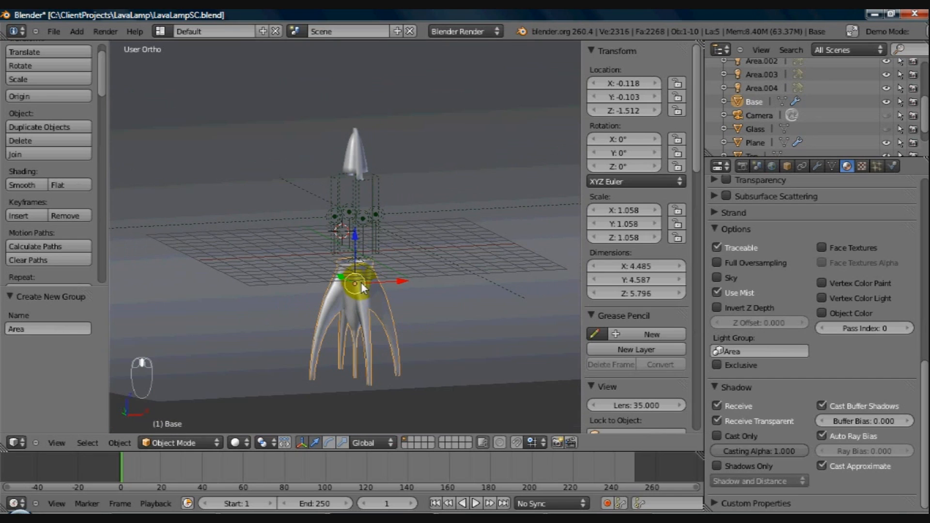
{"action": "middle_click_drag", "start_coordinate": [408, 325], "coordinate": [392, 325]}
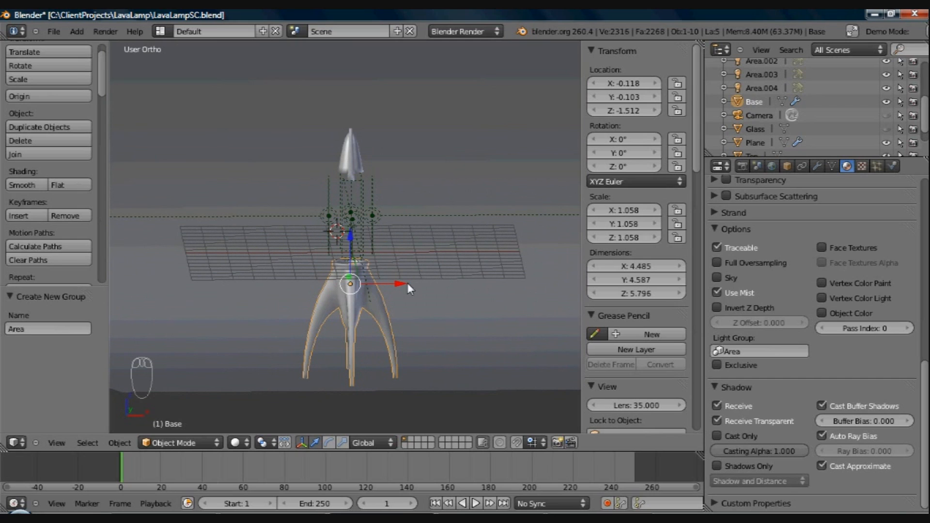
{"action": "scroll", "coordinate": [411, 264], "scroll_direction": "up", "scroll_amount": 3}
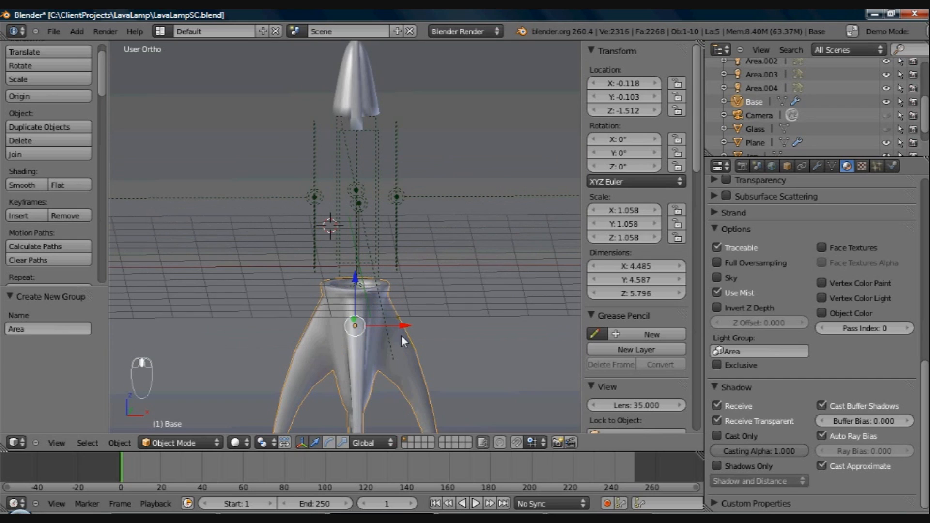
{"action": "middle_click_drag", "start_coordinate": [401, 335], "coordinate": [420, 321], "text": "shift"}
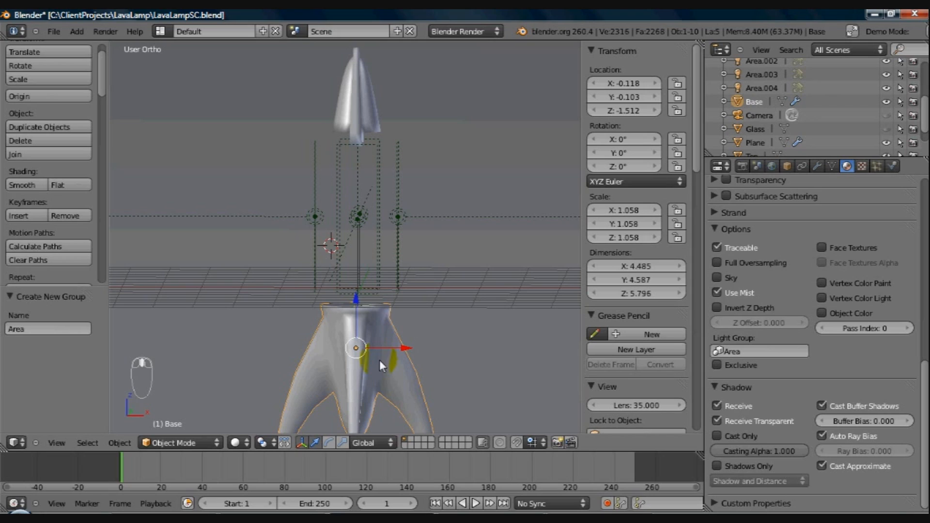